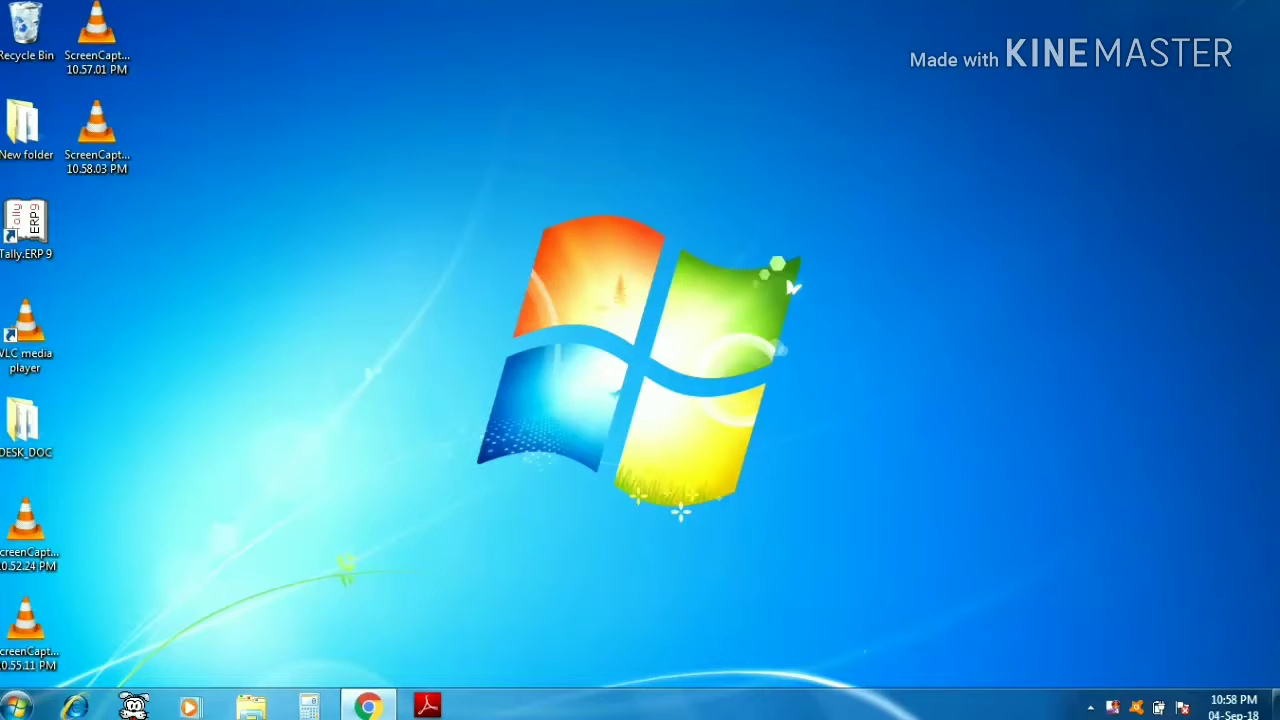
- Launch Excel from the Run dialog and place the cursor in cell A2
{"action": "key", "text": "super+r"}
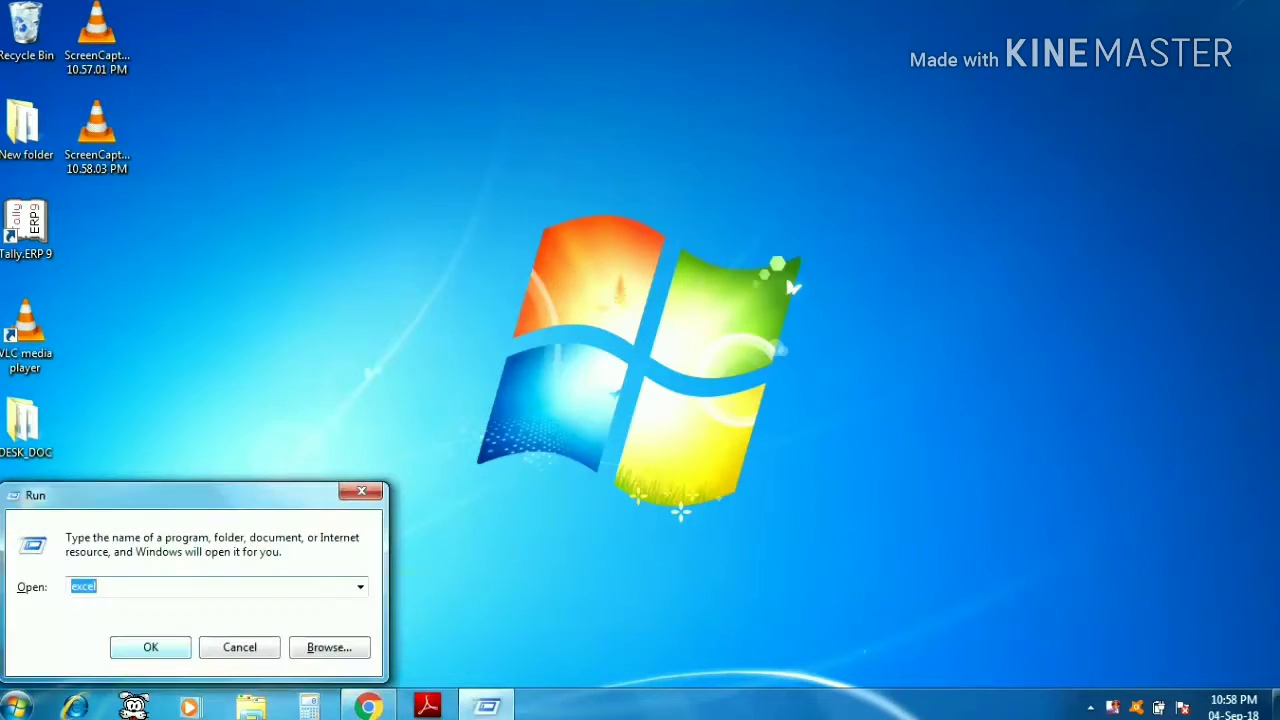
{"action": "key", "text": "Return"}
{"action": "key", "text": "Down"}
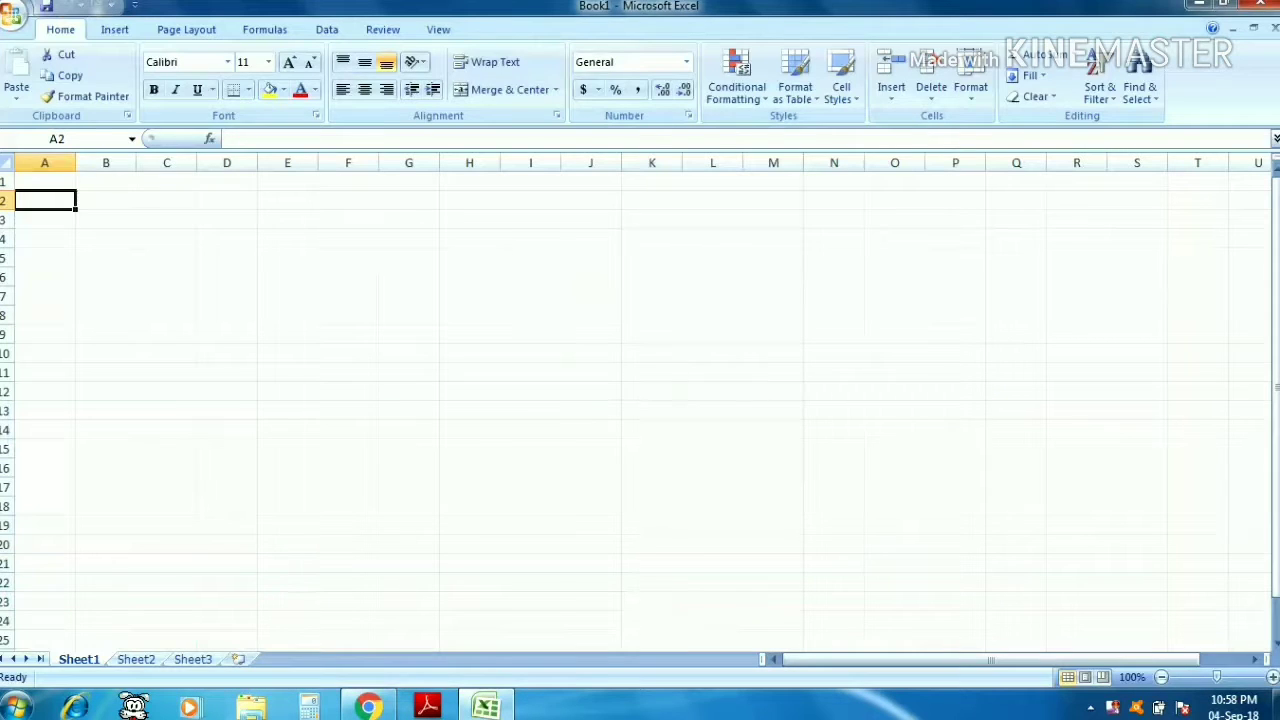
{"action": "key", "text": "Right"}
{"action": "key", "text": "Left"}
- Enter the column headers Roll No., Name, Math and English across row 2 starting at A2
{"action": "type", "text": "Roll"}
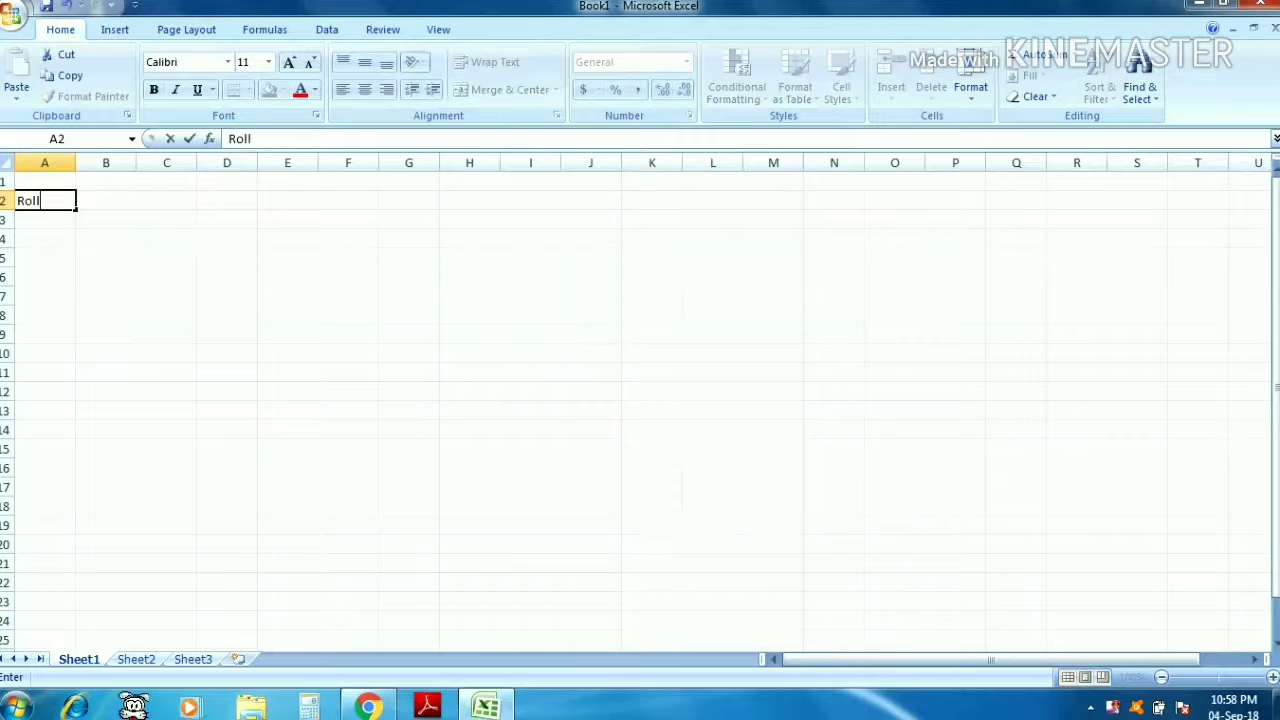
{"action": "type", "text": " No."}
{"action": "key", "text": "Tab"}
{"action": "type", "text": "NaM"}
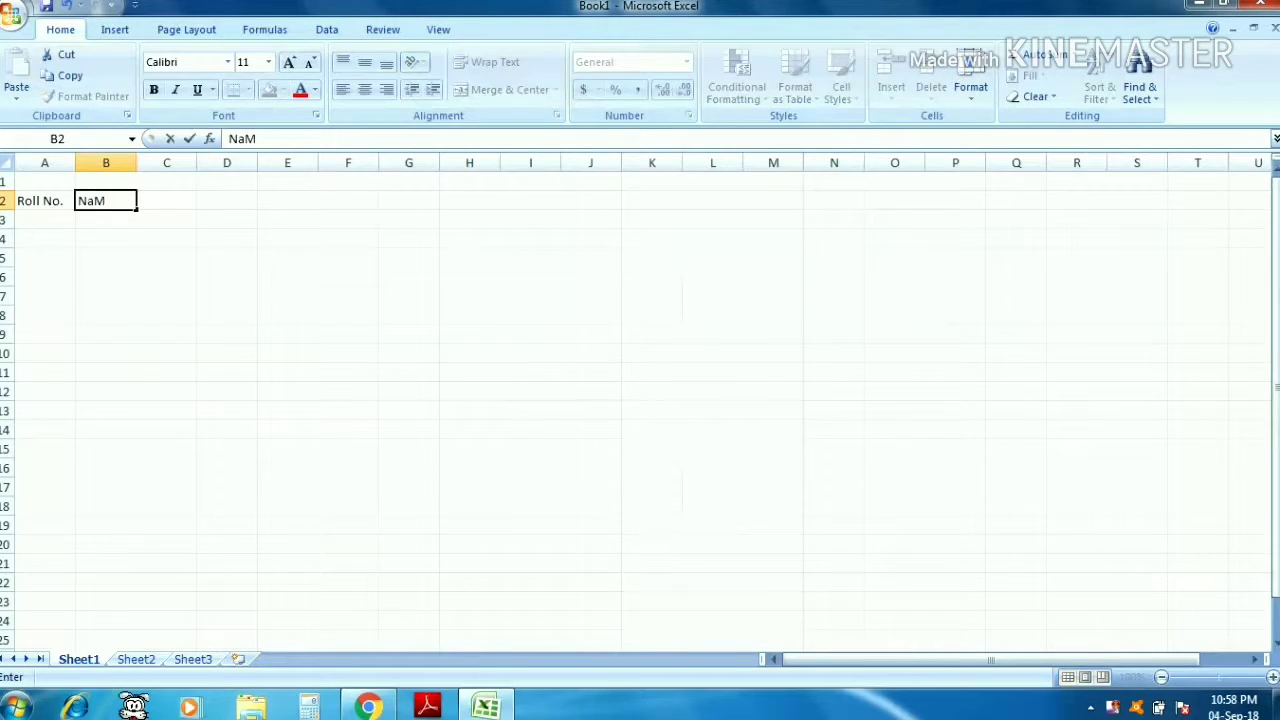
{"action": "key", "text": "BackSpace"}
{"action": "type", "text": "me"}
{"action": "key", "text": "Tab"}
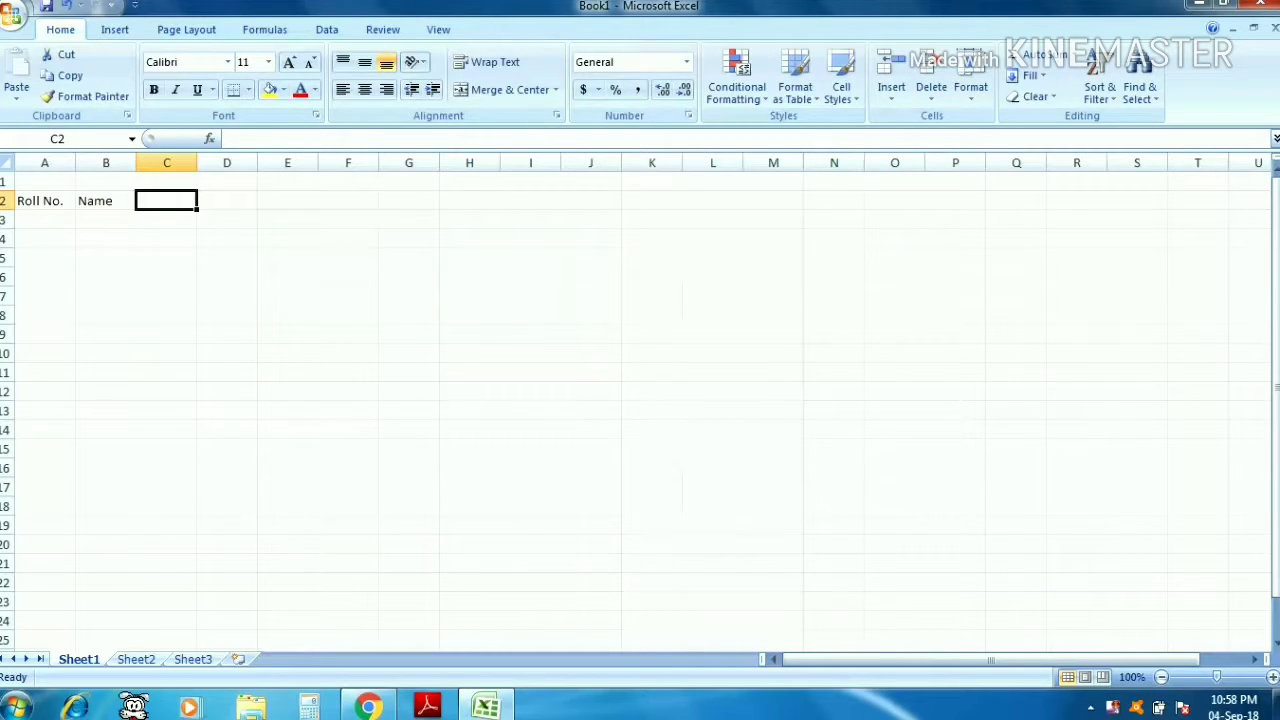
{"action": "type", "text": "Math"}
{"action": "key", "text": "Tab"}
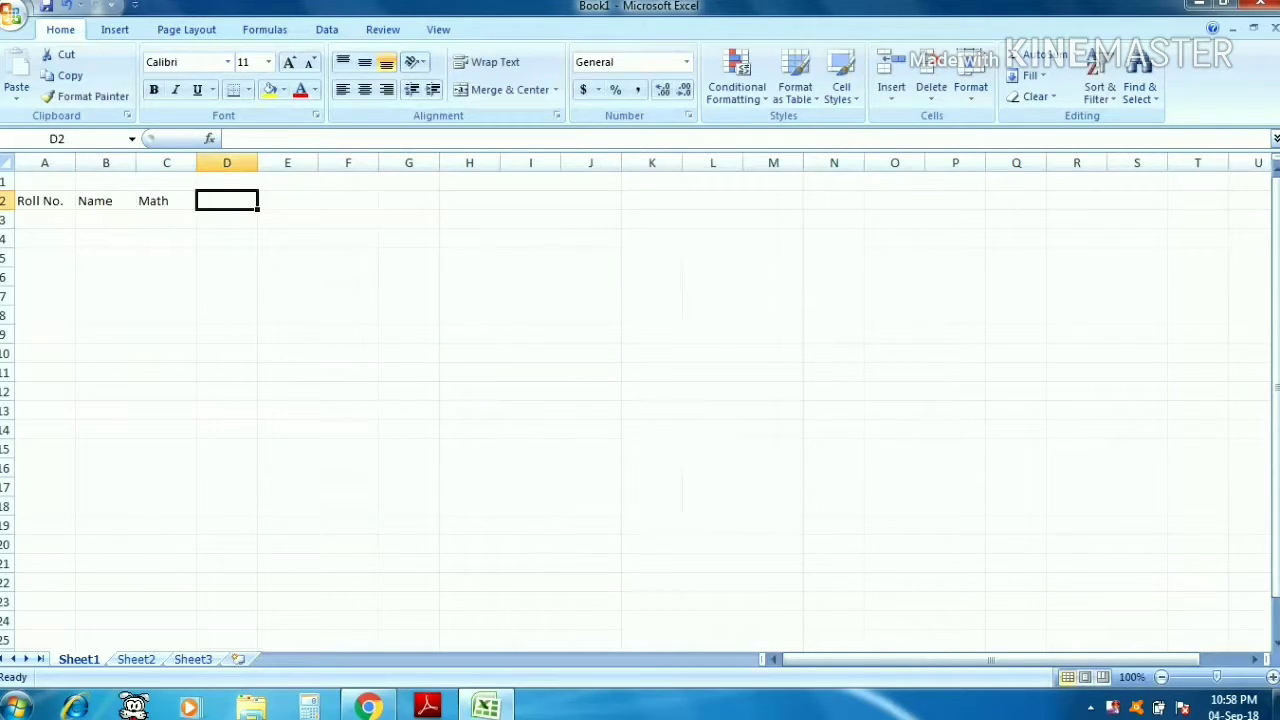
{"action": "type", "text": "English"}
{"action": "key", "text": "Tab"}
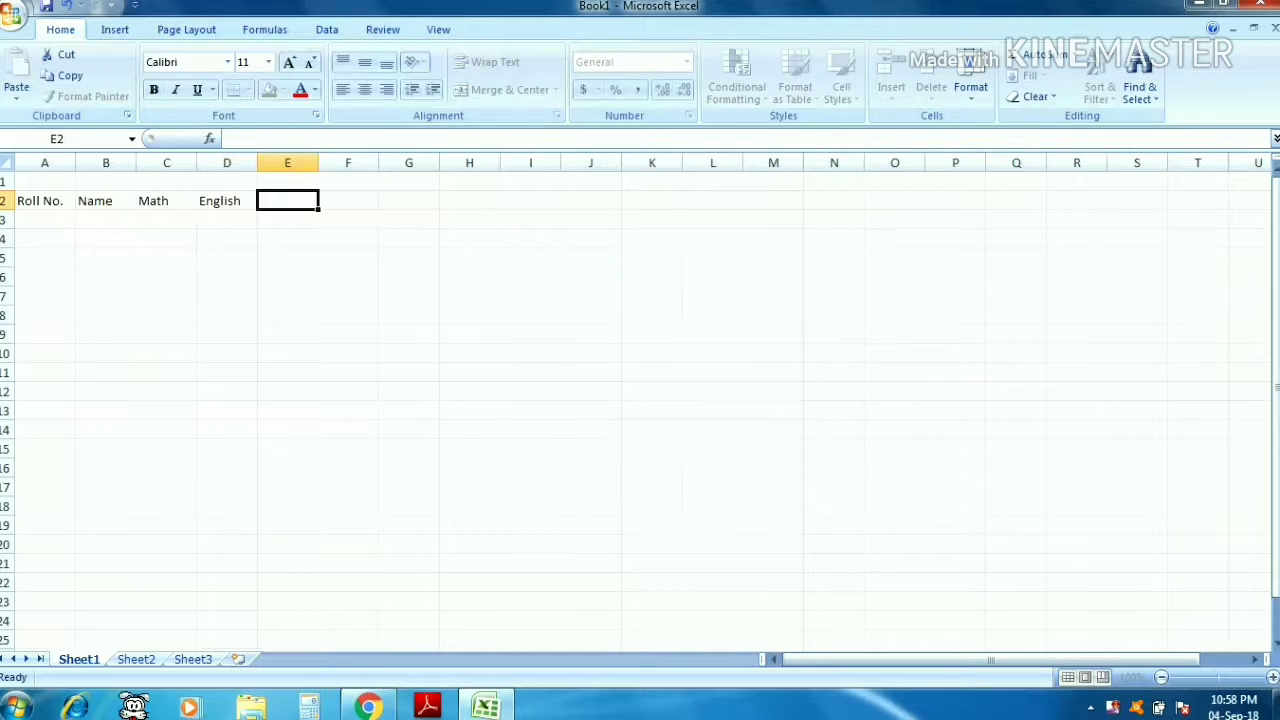
- Continue the row 2 headers with Science, Social Science, Hindi and Total
{"action": "type", "text": "Scie"}
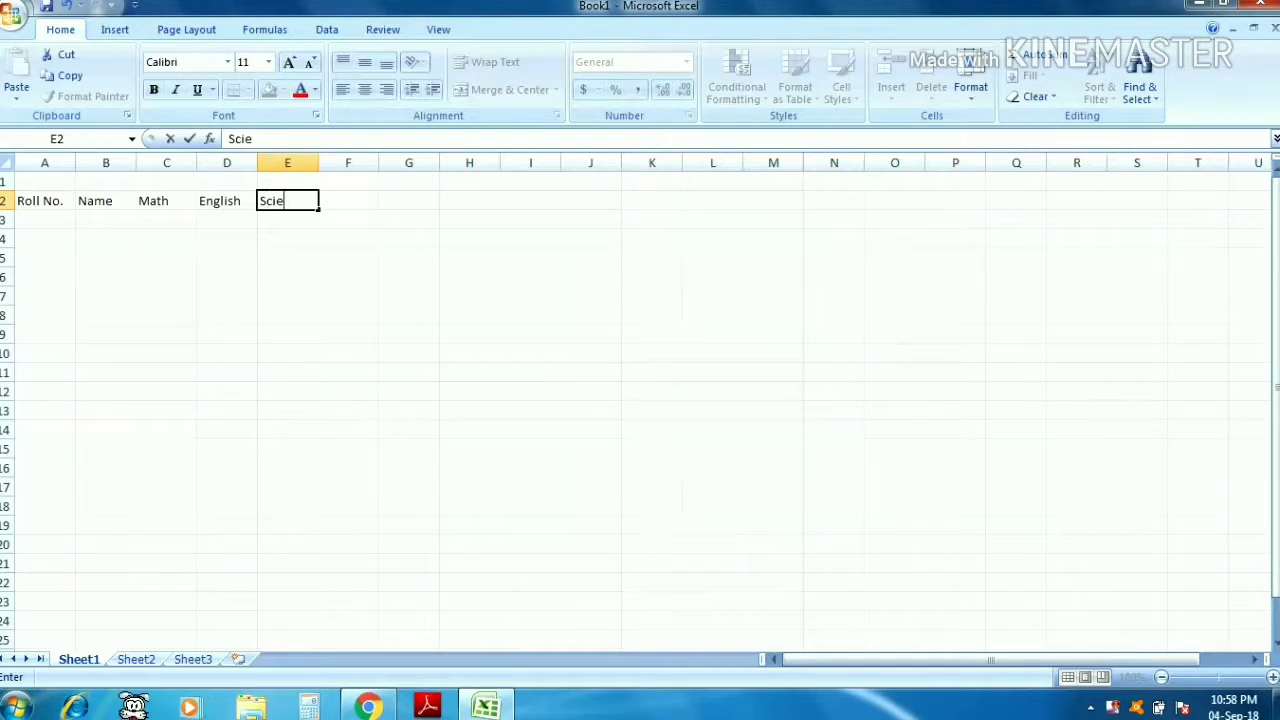
{"action": "type", "text": "nce"}
{"action": "key", "text": "Tab"}
{"action": "type", "text": "S"}
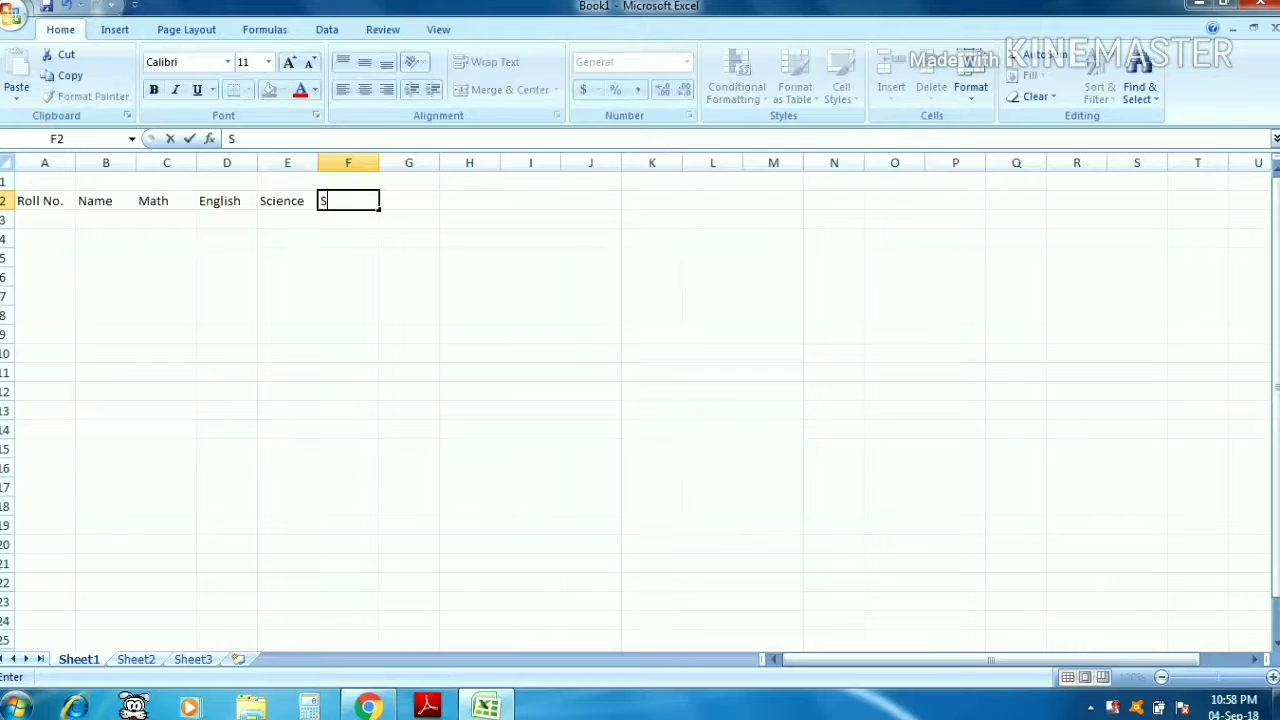
{"action": "type", "text": "ocial Science"}
{"action": "key", "text": "Tab"}
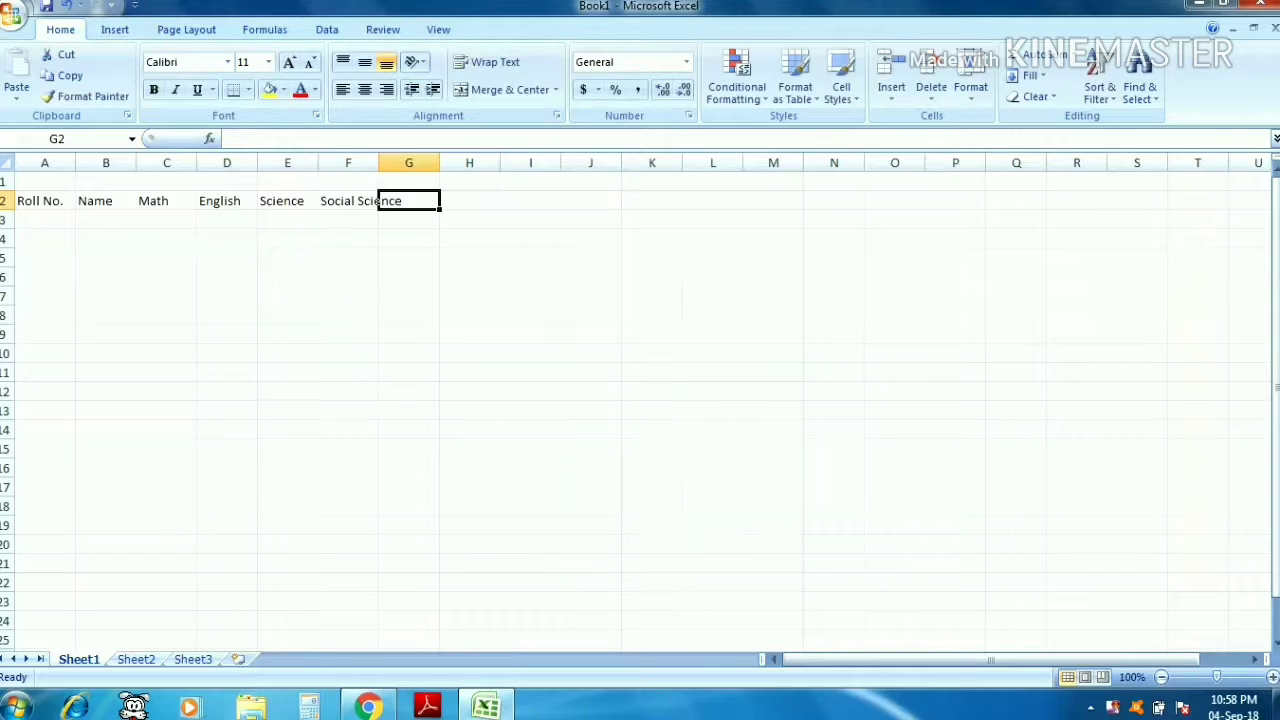
{"action": "type", "text": "Hindi"}
{"action": "key", "text": "Tab"}
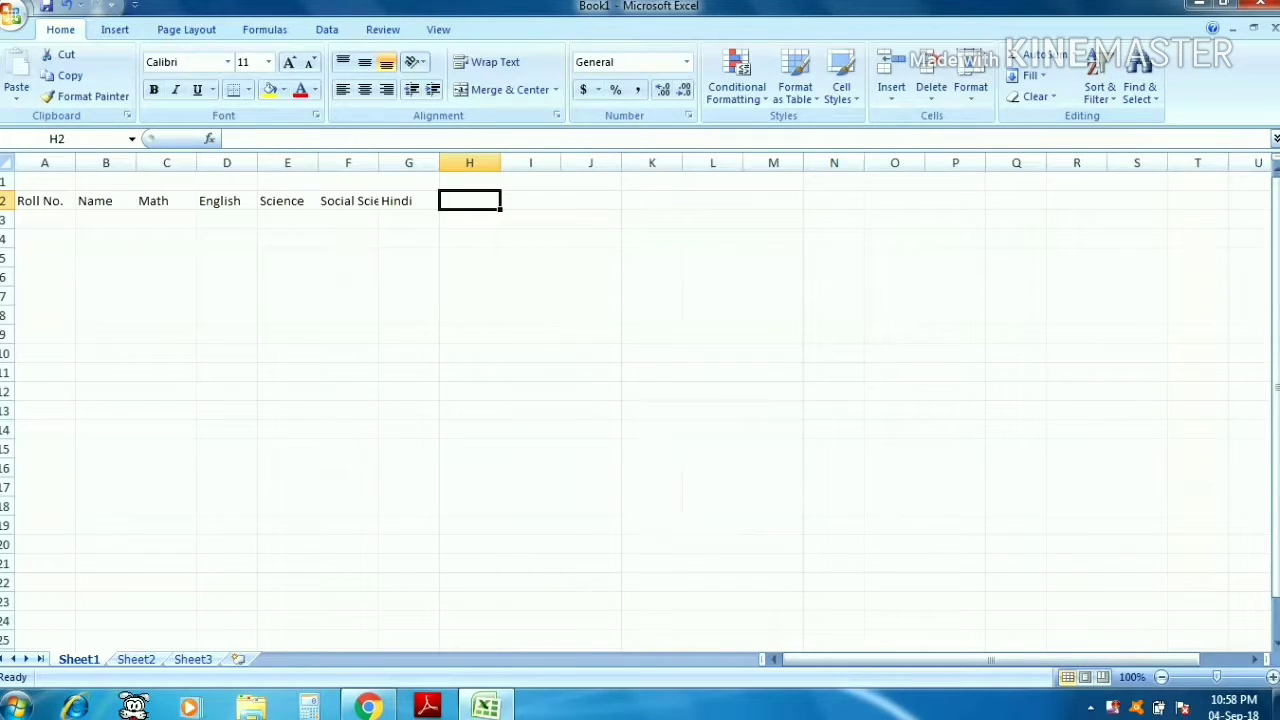
{"action": "type", "text": "Total"}
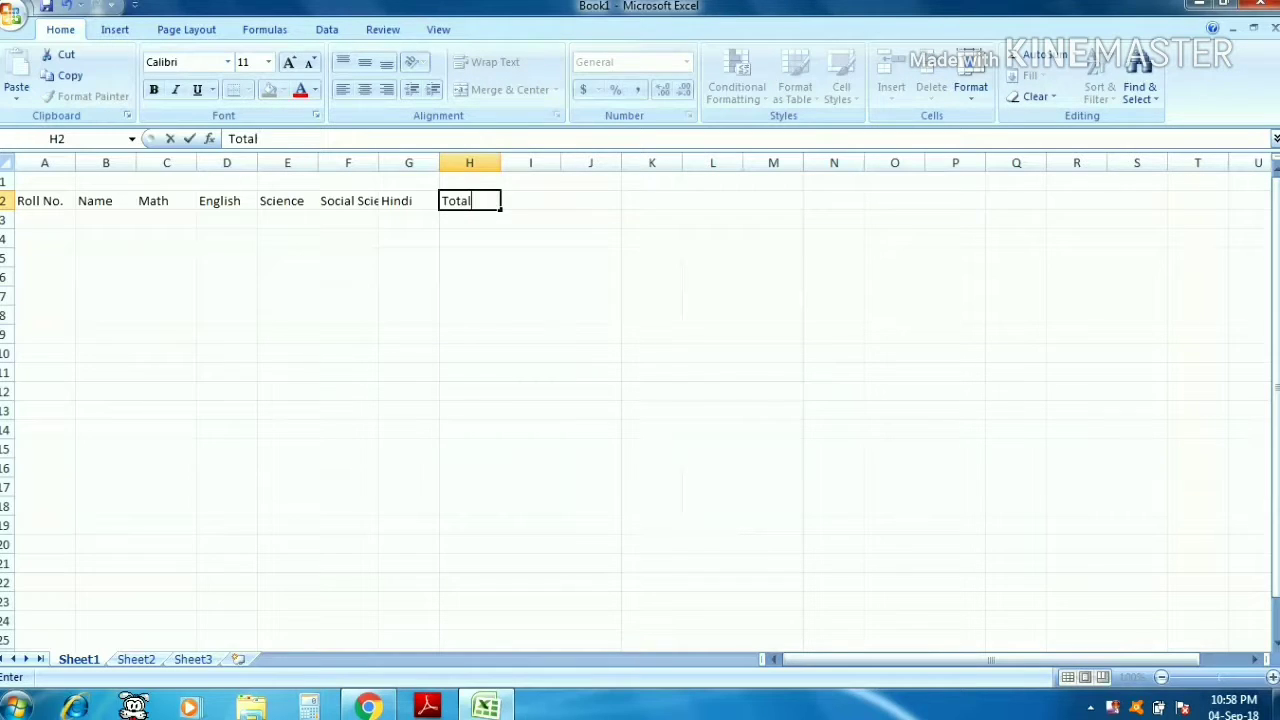
{"action": "key", "text": "Tab"}
- Add Percentage and Grade headers in I2 and J2, then autofit the Percentage and Social Science column widths
{"action": "type", "text": "Pe"}
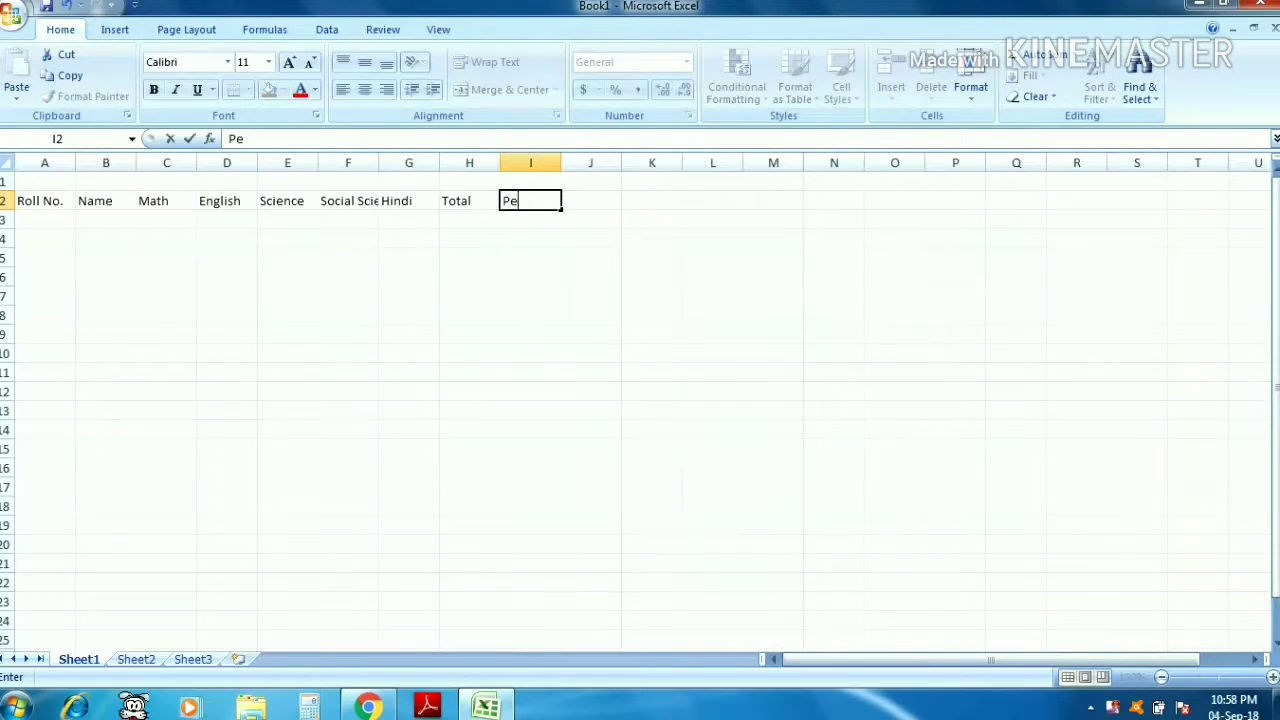
{"action": "type", "text": "rcentage"}
{"action": "key", "text": "Tab"}
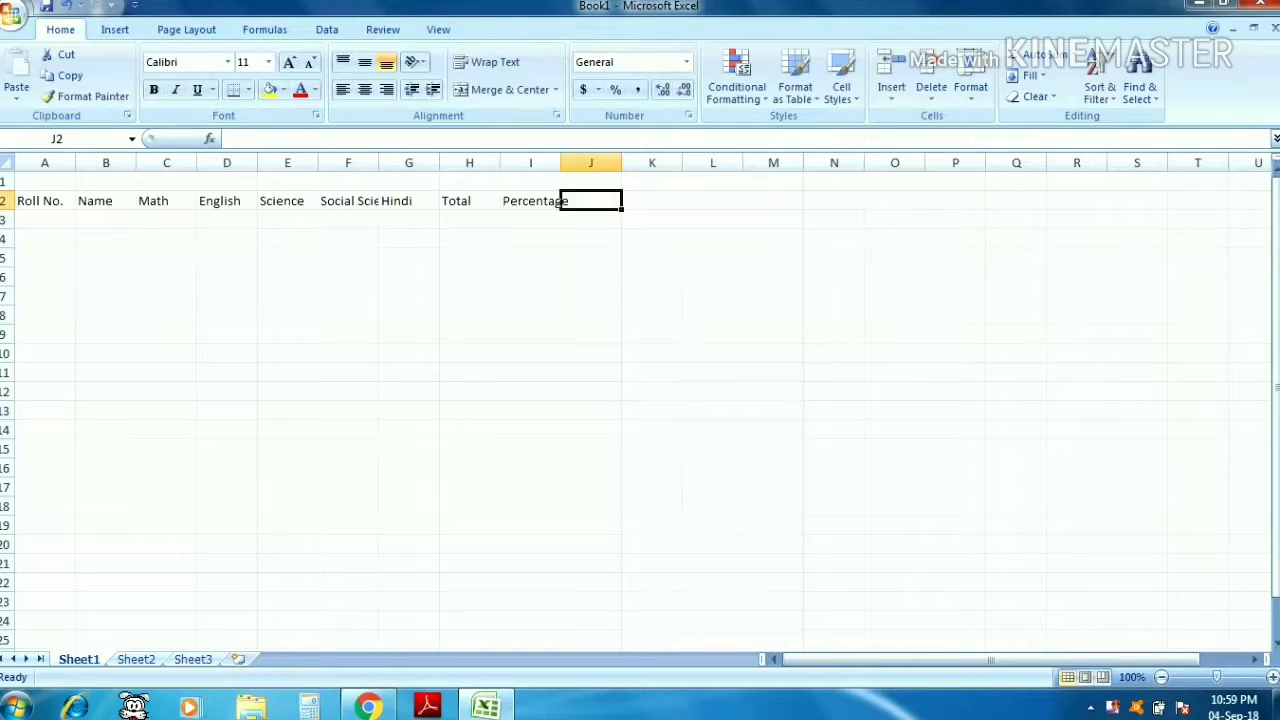
{"action": "type", "text": "Grade"}
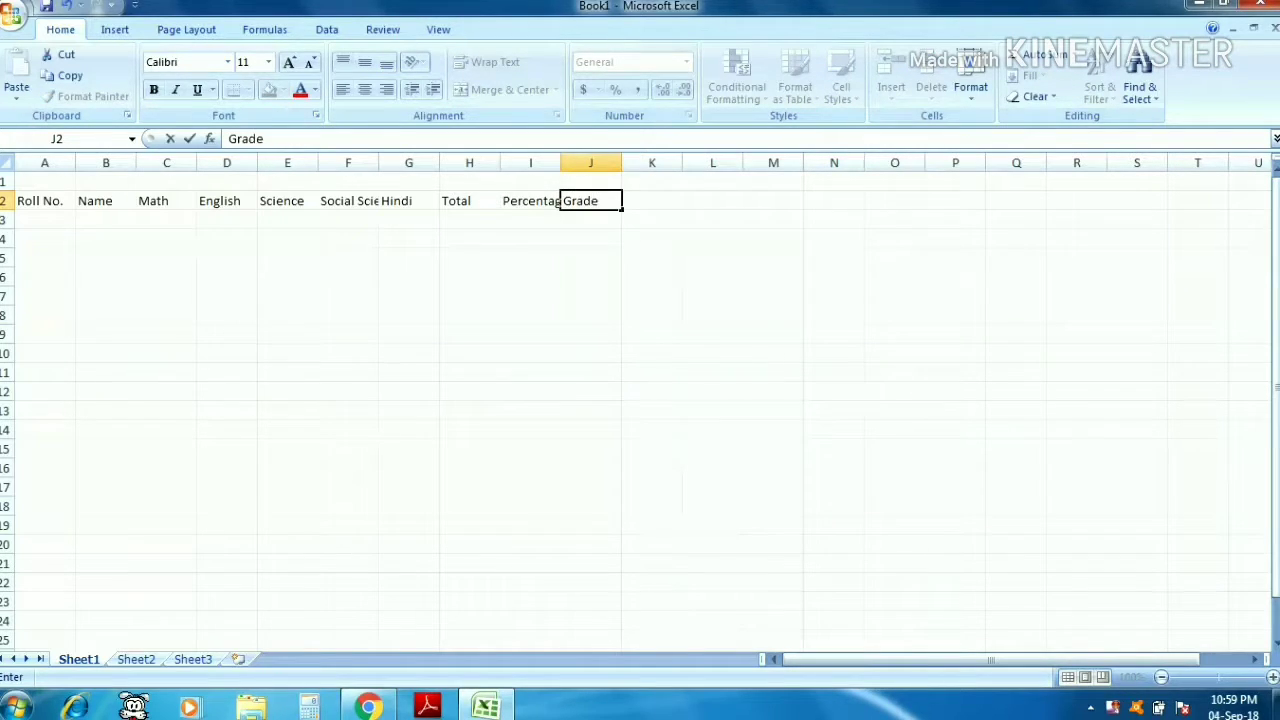
{"action": "key", "text": "Tab"}
{"action": "key", "text": "Left"}
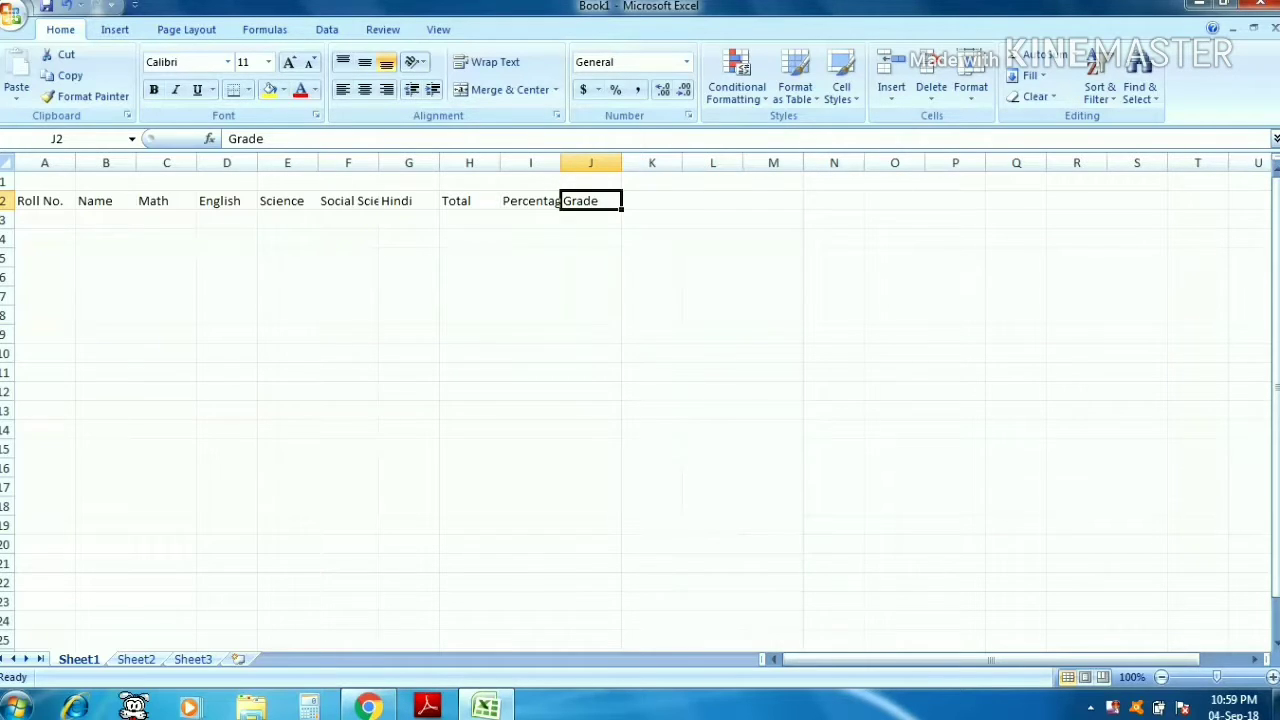
{"action": "double_click", "coordinate": [561, 163]}
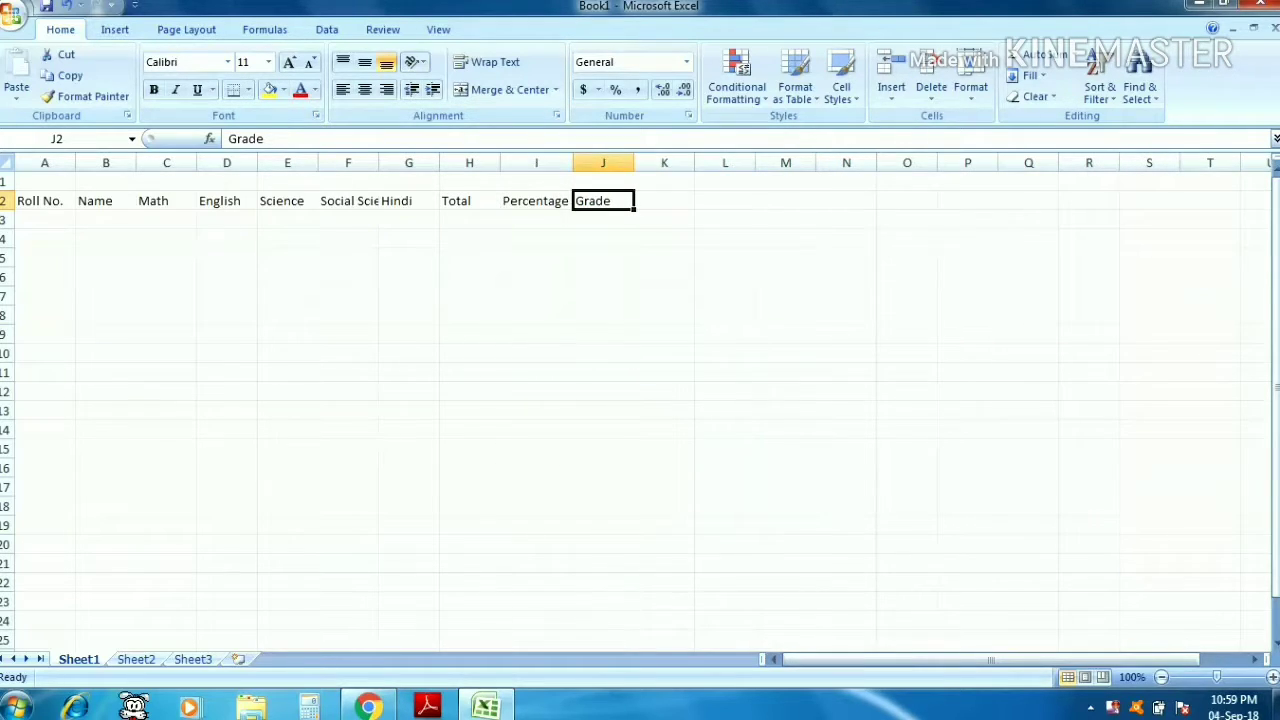
{"action": "double_click", "coordinate": [379, 163]}
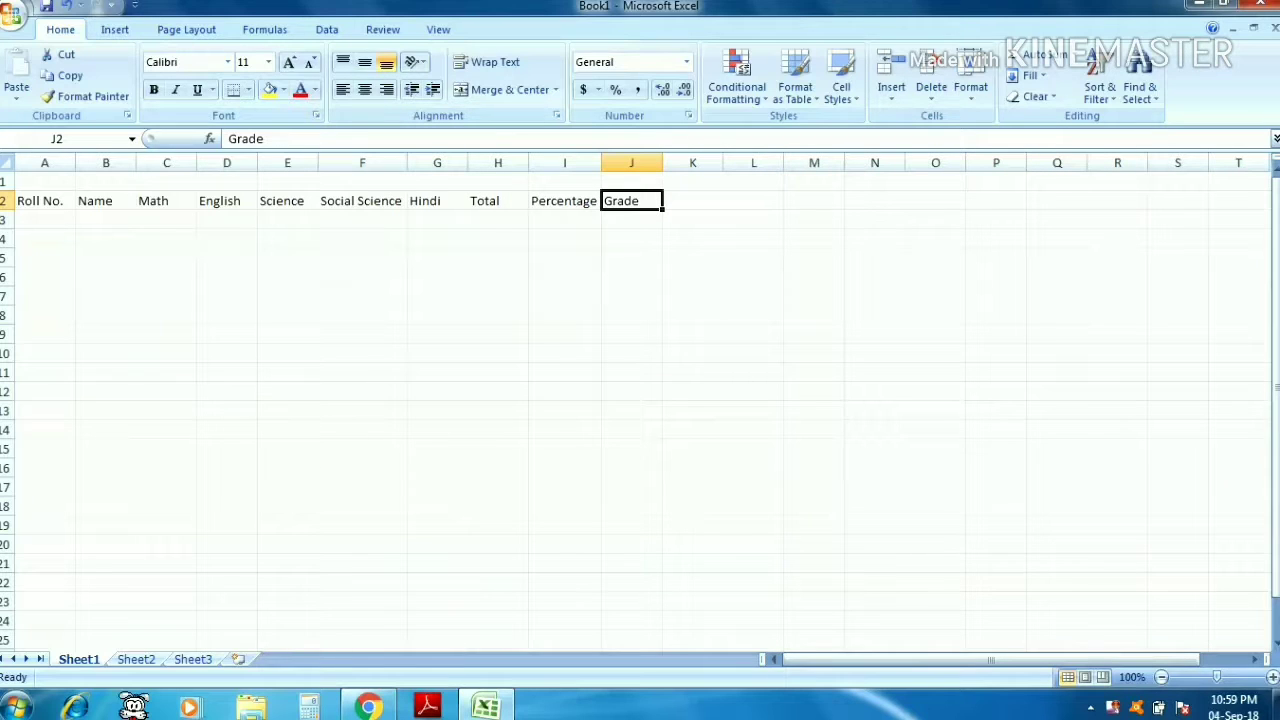
- Enter the title Mark Sheet in cell A1
{"action": "left_click", "coordinate": [45, 182]}
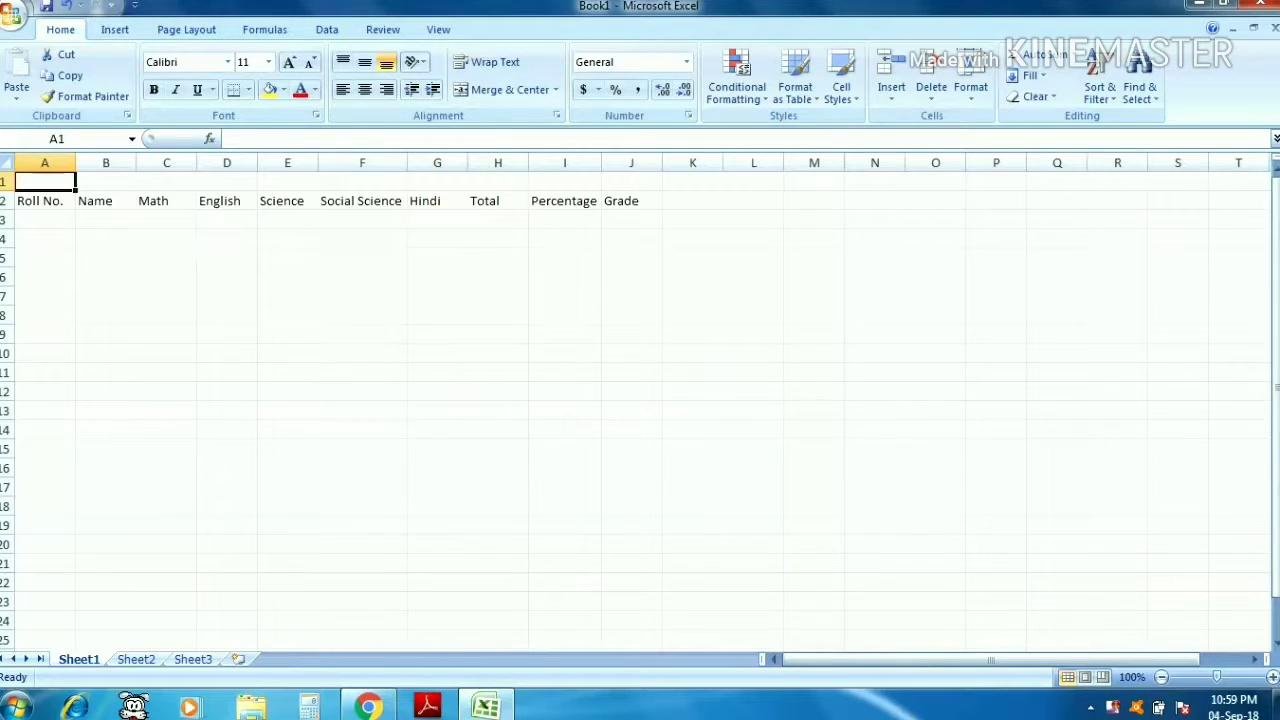
{"action": "type", "text": "Mar"}
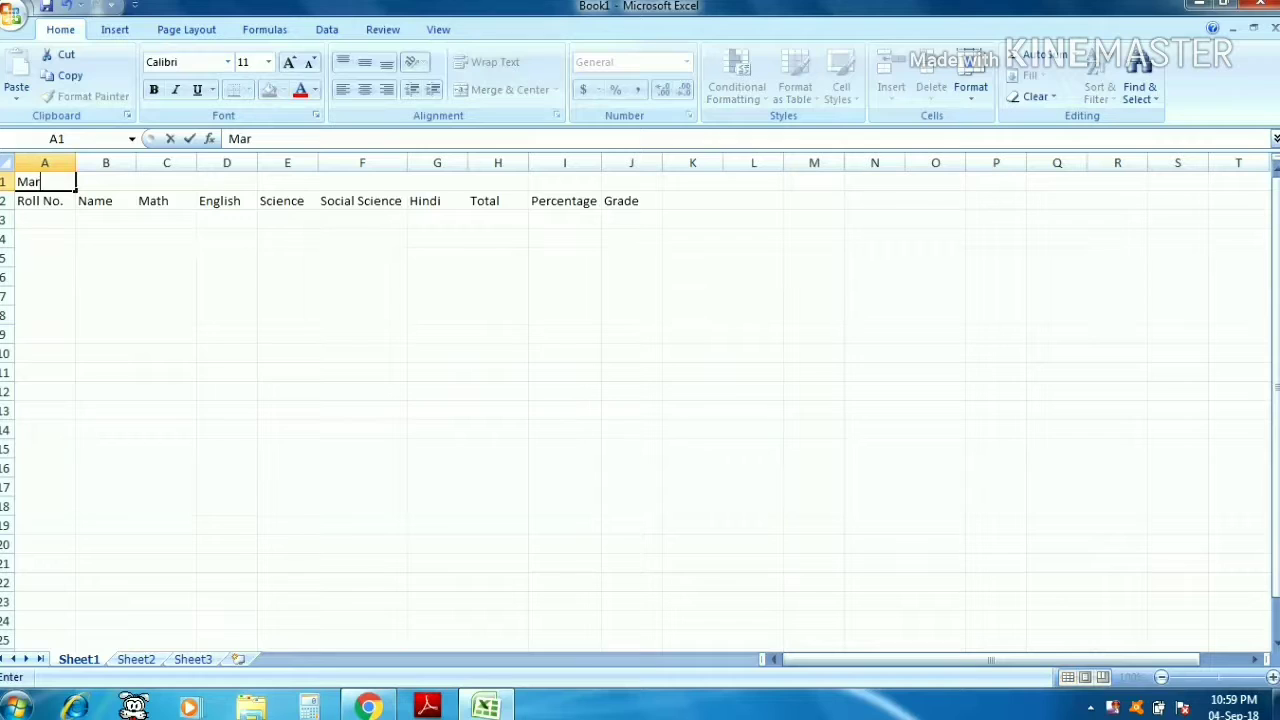
{"action": "type", "text": "k Sheet"}
{"action": "key", "text": "Return"}
{"action": "key", "text": "Up"}
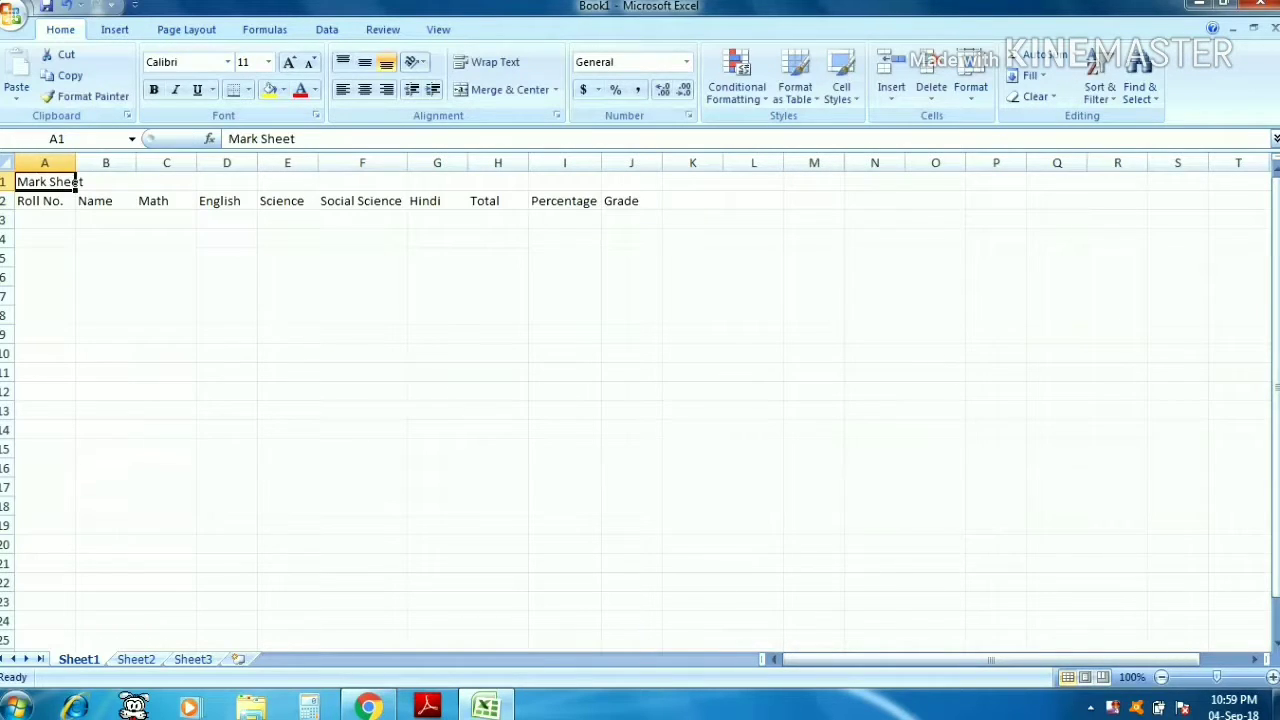
- Merge and center the Mark Sheet title across A1:J1 and set its font size to 18
{"action": "key", "text": "shift+Right"}
{"action": "key", "text": "shift+Right"}
{"action": "key", "text": "shift+Right"}
{"action": "key", "text": "shift+space"}
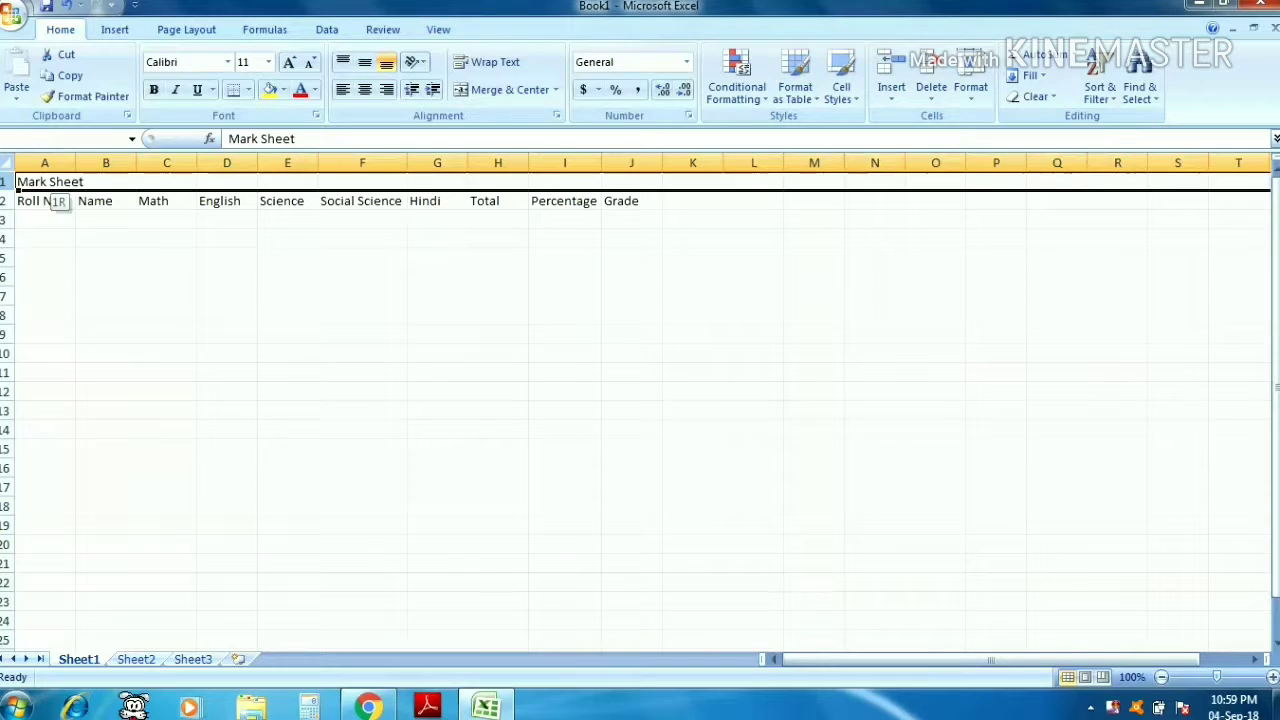
{"action": "key", "text": "Left"}
{"action": "key", "text": "shift+Right"}
{"action": "key", "text": "shift+Right"}
{"action": "key", "text": "shift+Right"}
{"action": "key", "text": "shift+Right"}
{"action": "key", "text": "shift+Right"}
{"action": "key", "text": "shift+Right"}
{"action": "key", "text": "shift+Right"}
{"action": "key", "text": "shift+Right"}
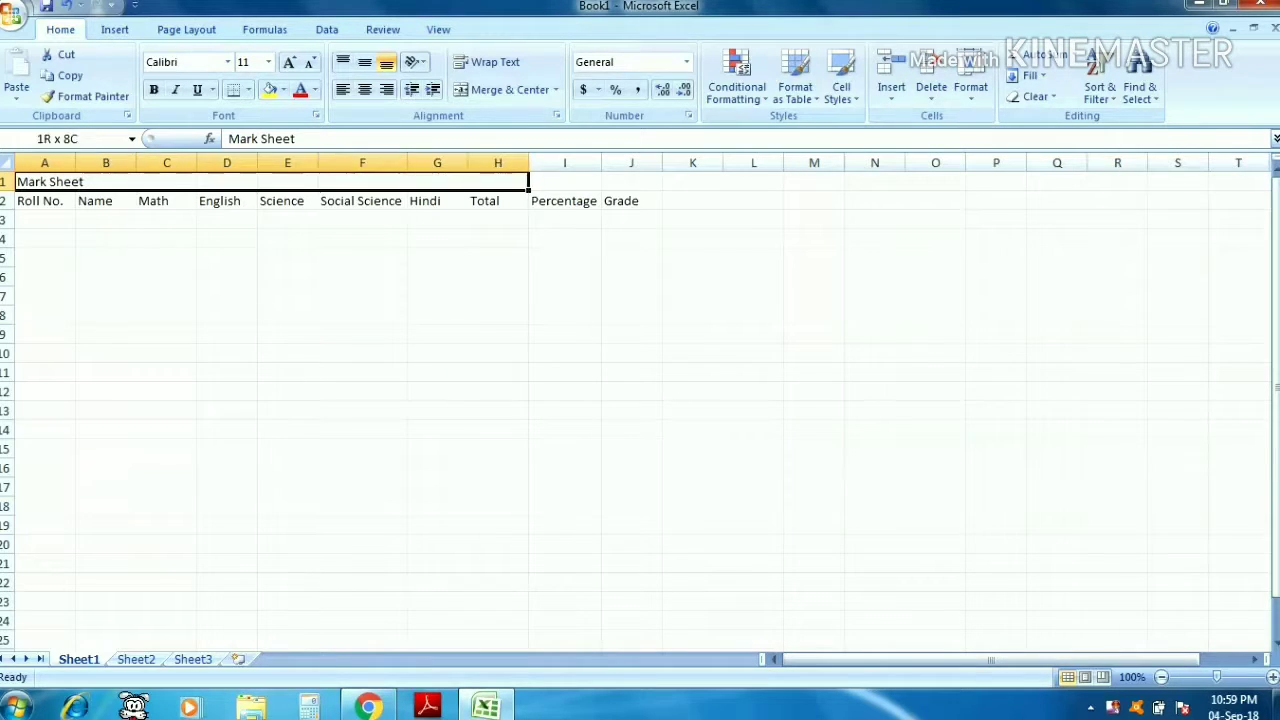
{"action": "key", "text": "shift+Right"}
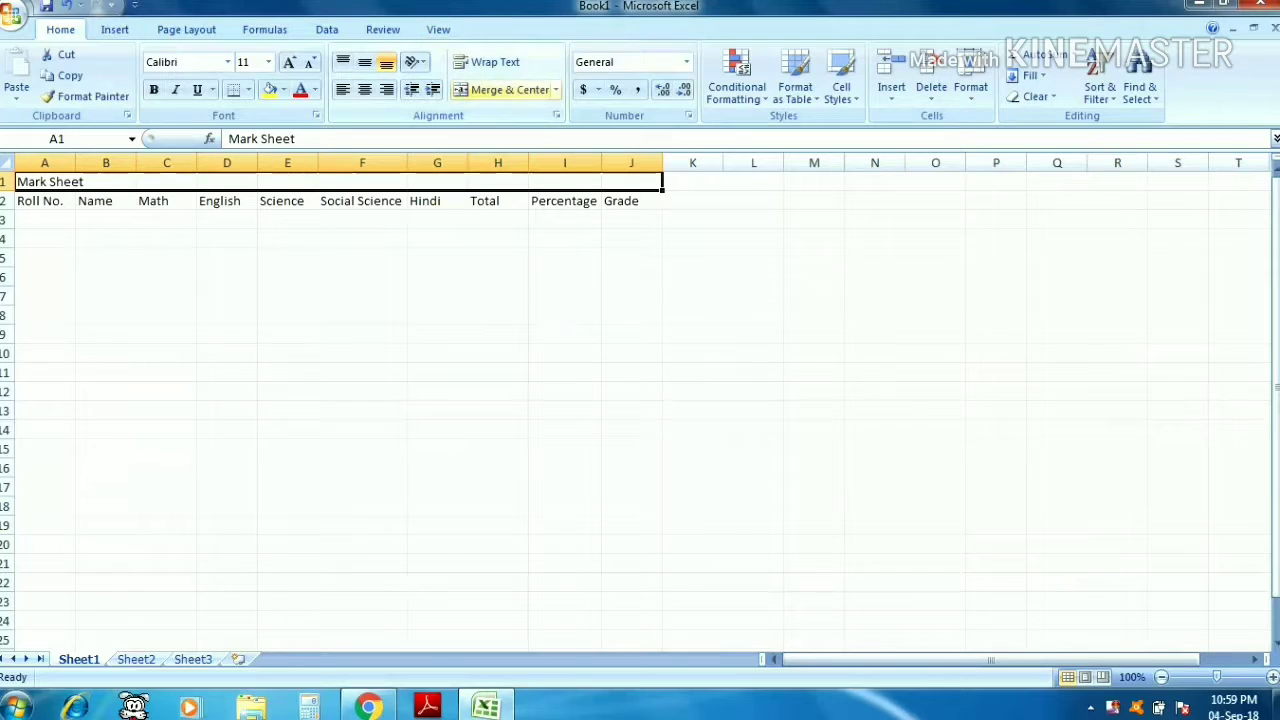
{"action": "left_click", "coordinate": [505, 90]}
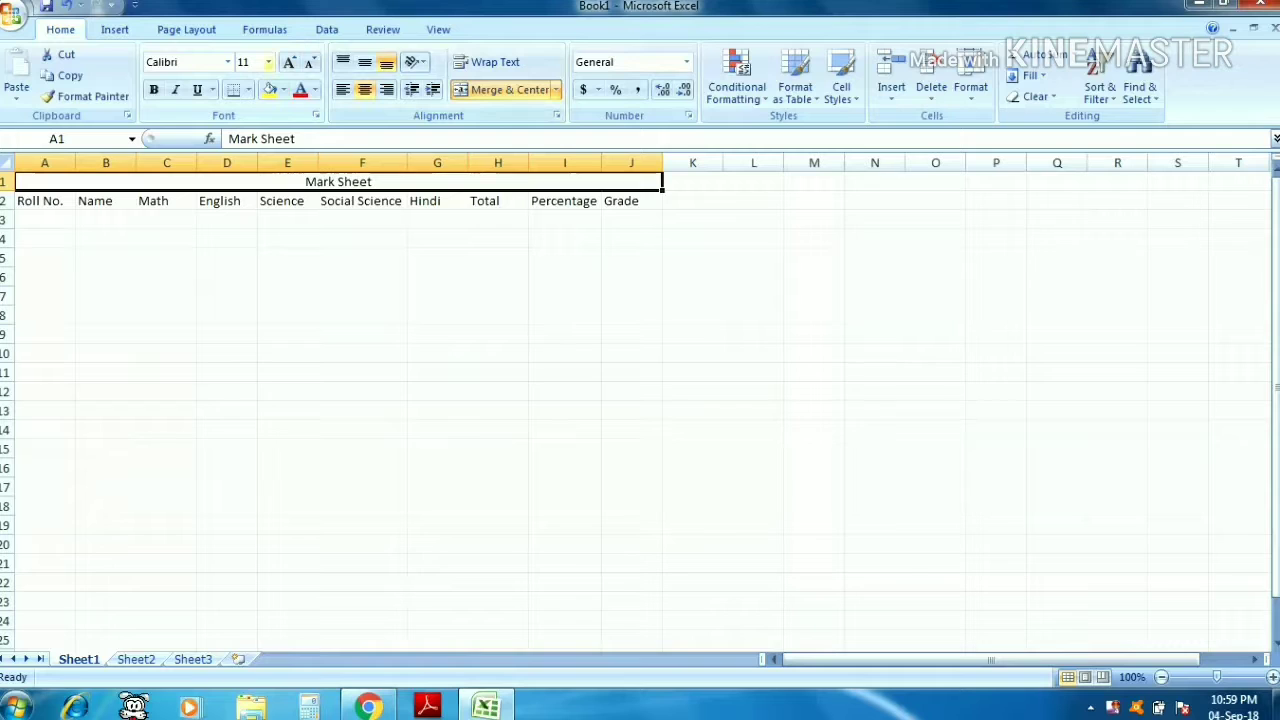
{"action": "left_click", "coordinate": [268, 62]}
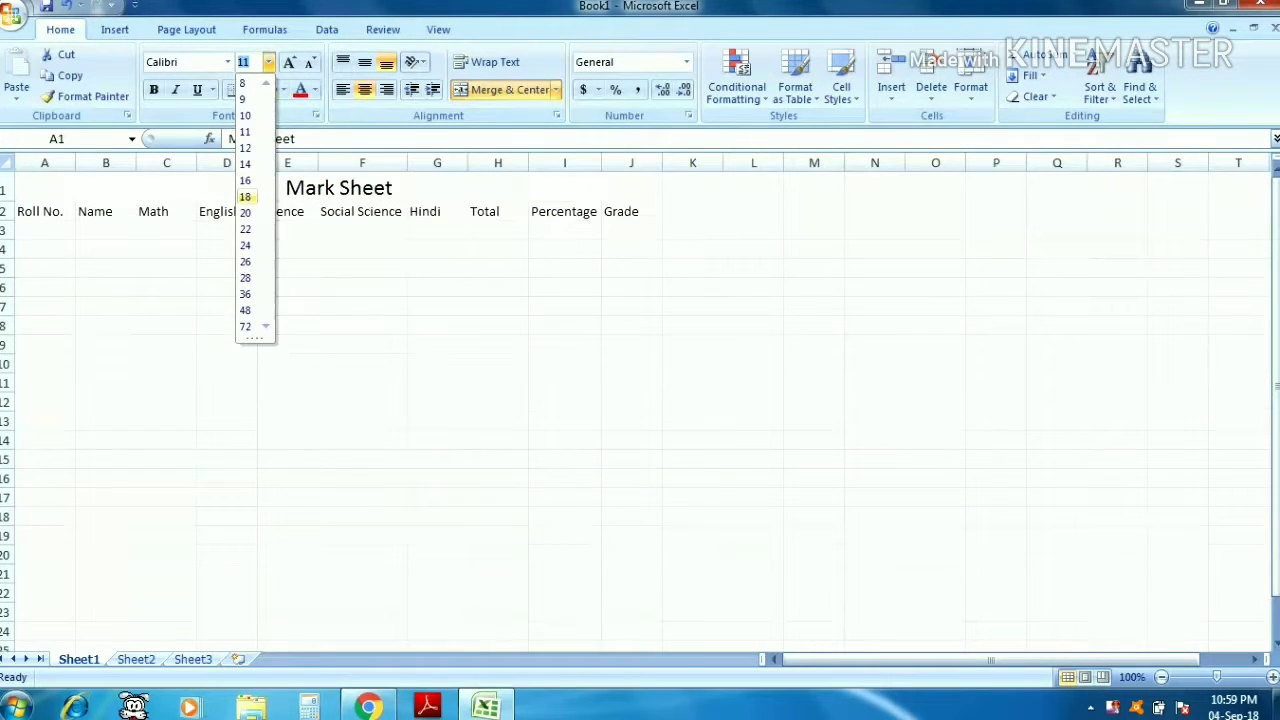
{"action": "left_click", "coordinate": [245, 197]}
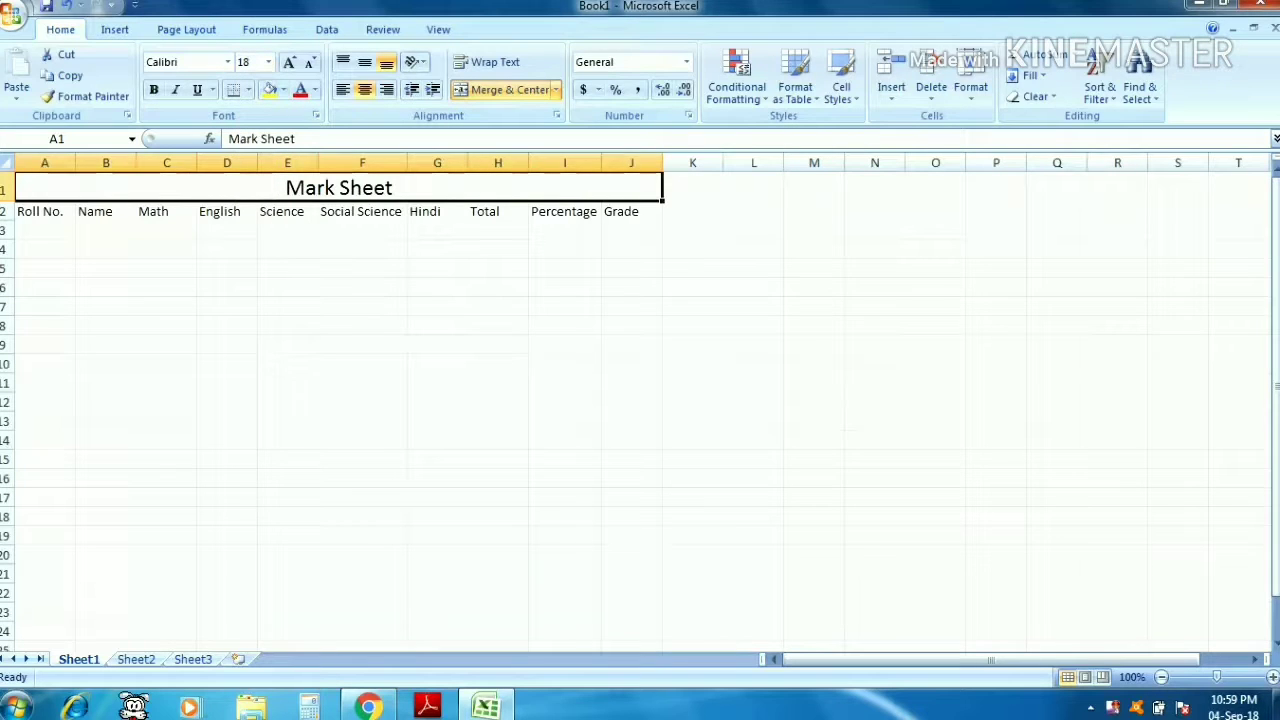
- Make the header row A2:J2 bold at font size 12 and widen the Social Science and Percentage columns
{"action": "left_click", "coordinate": [45, 211]}
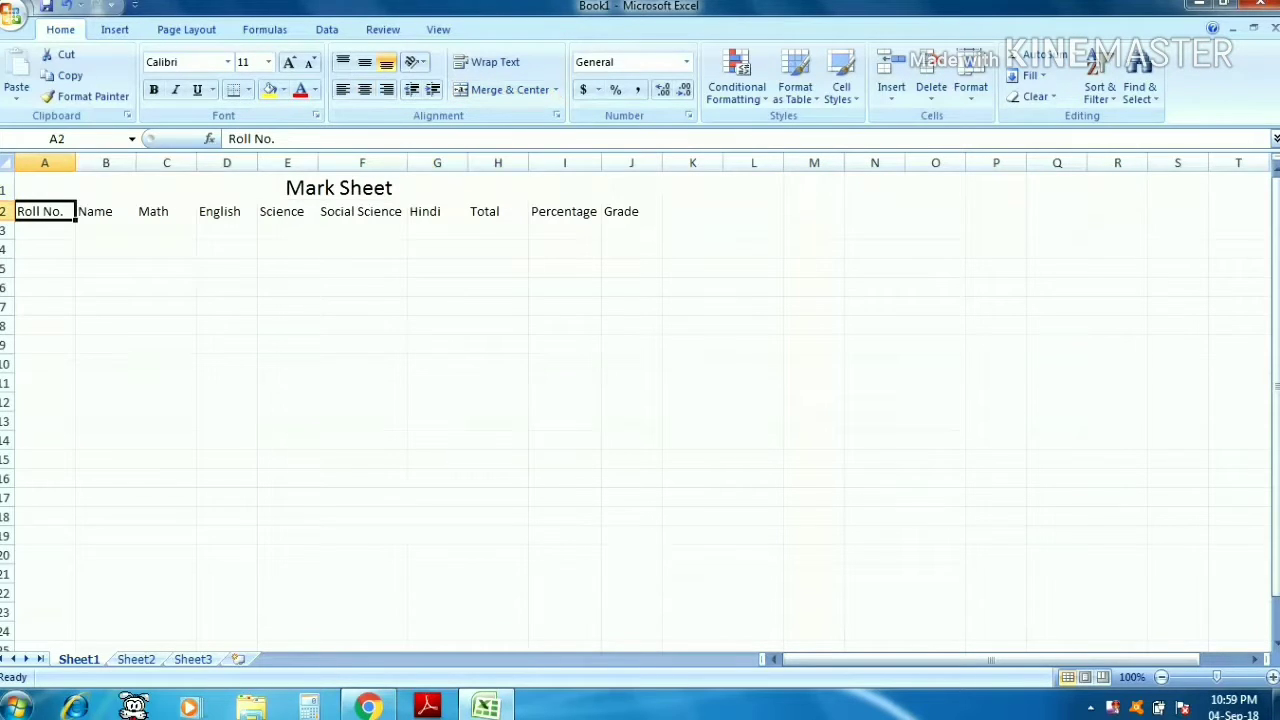
{"action": "left_click_drag", "start_coordinate": [45, 211], "coordinate": [631, 211]}
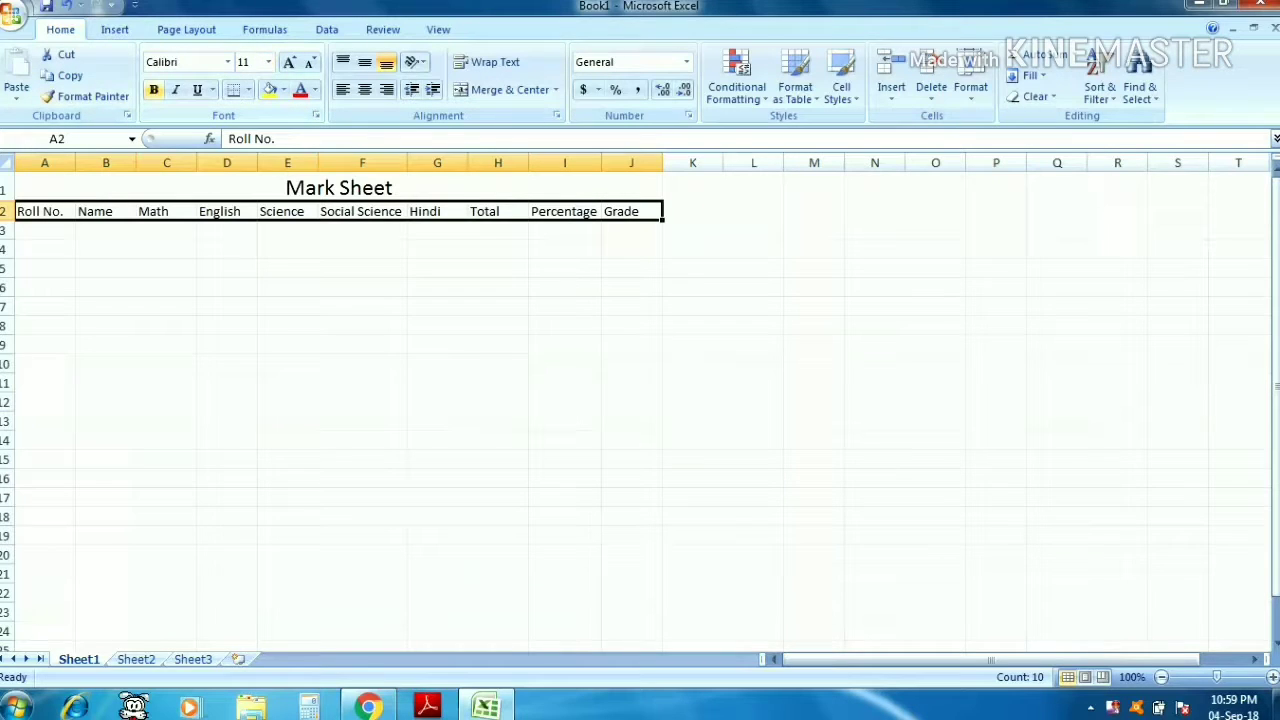
{"action": "left_click", "coordinate": [153, 89]}
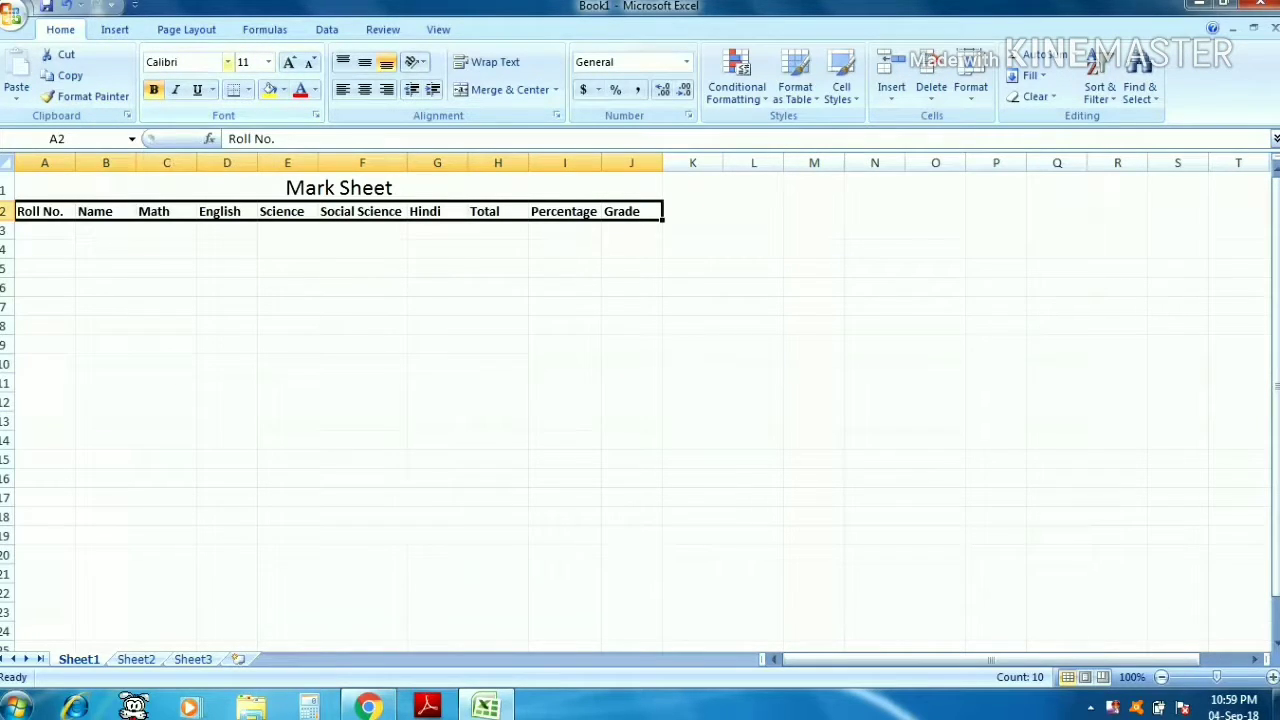
{"action": "left_click", "coordinate": [268, 62]}
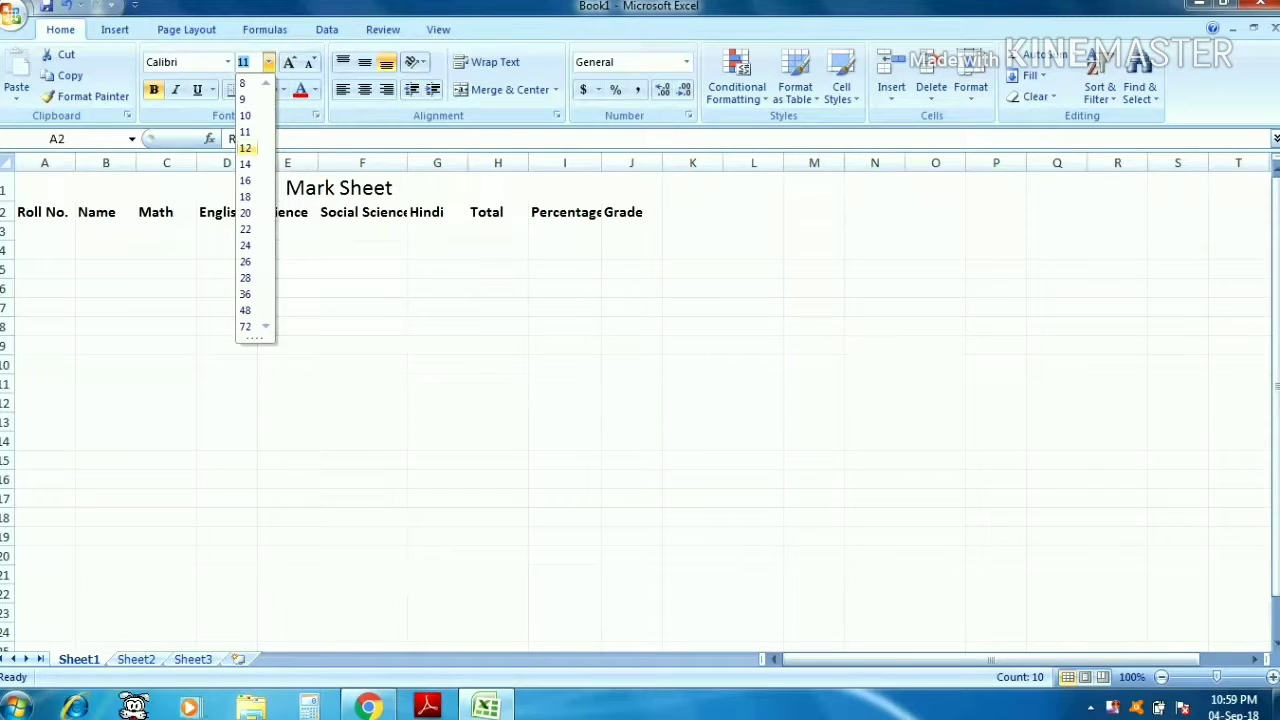
{"action": "left_click", "coordinate": [245, 148]}
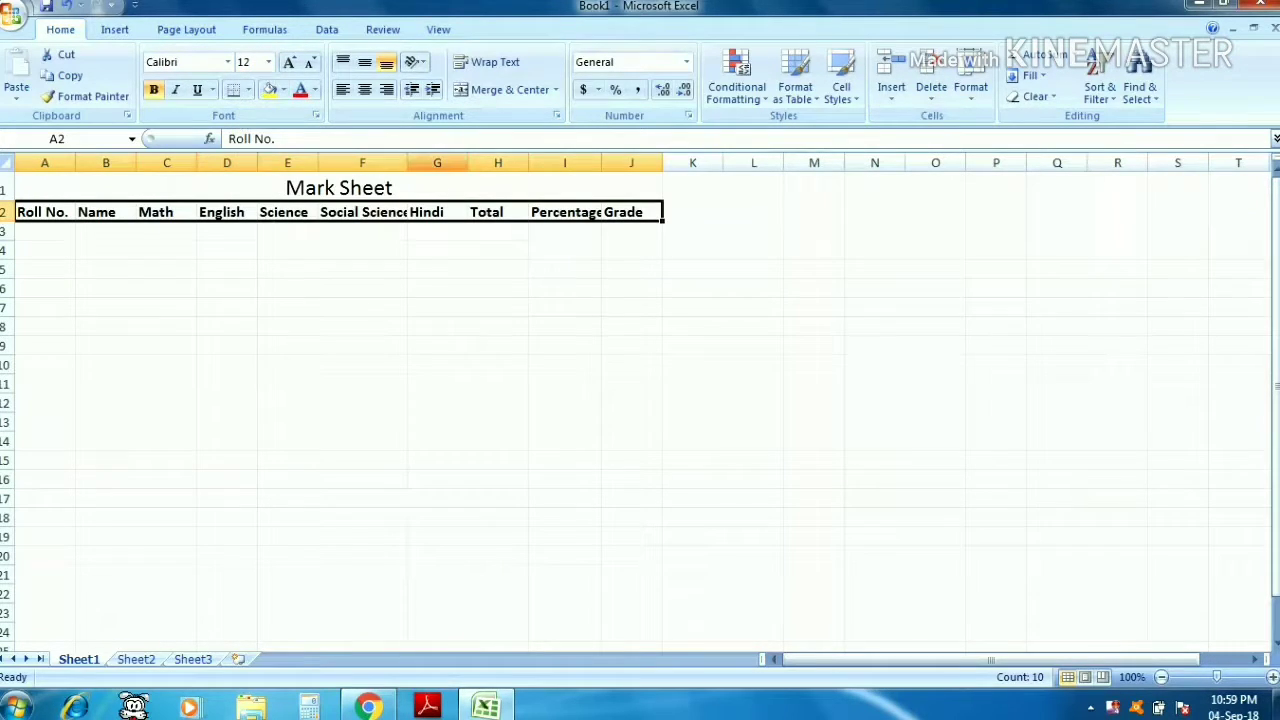
{"action": "left_click_drag", "start_coordinate": [407, 162], "coordinate": [415, 162]}
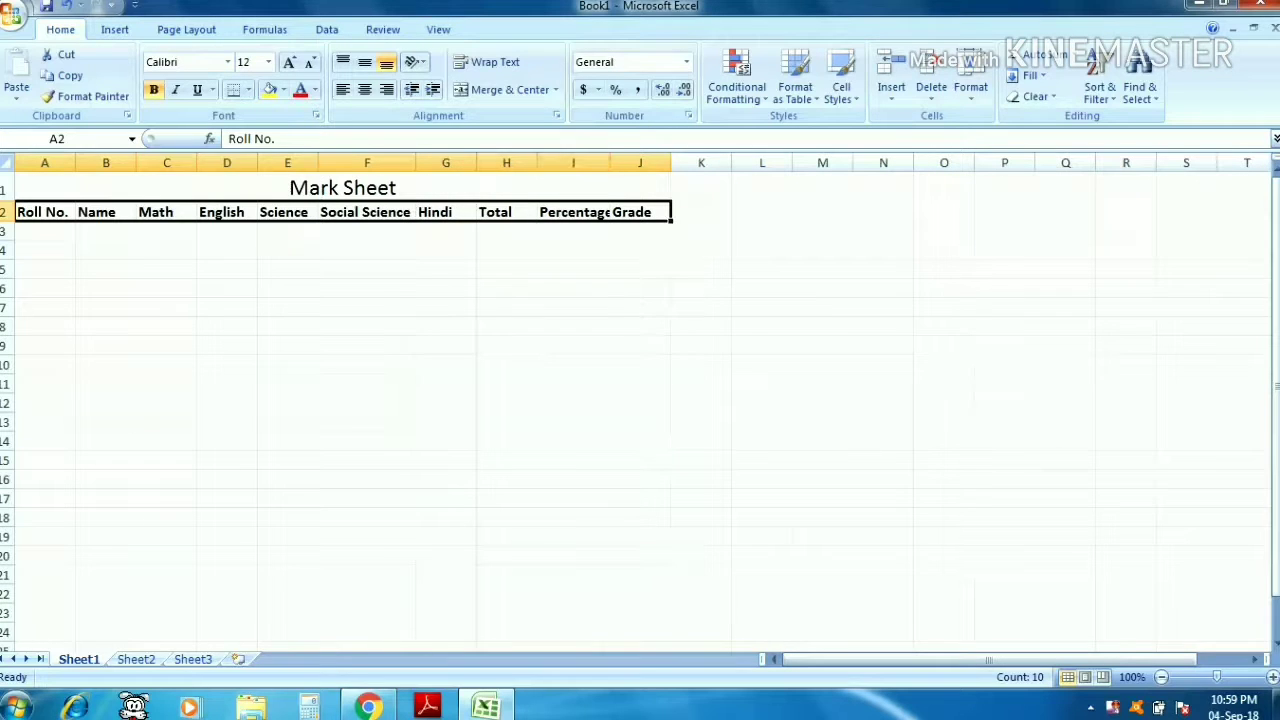
{"action": "double_click", "coordinate": [610, 162]}
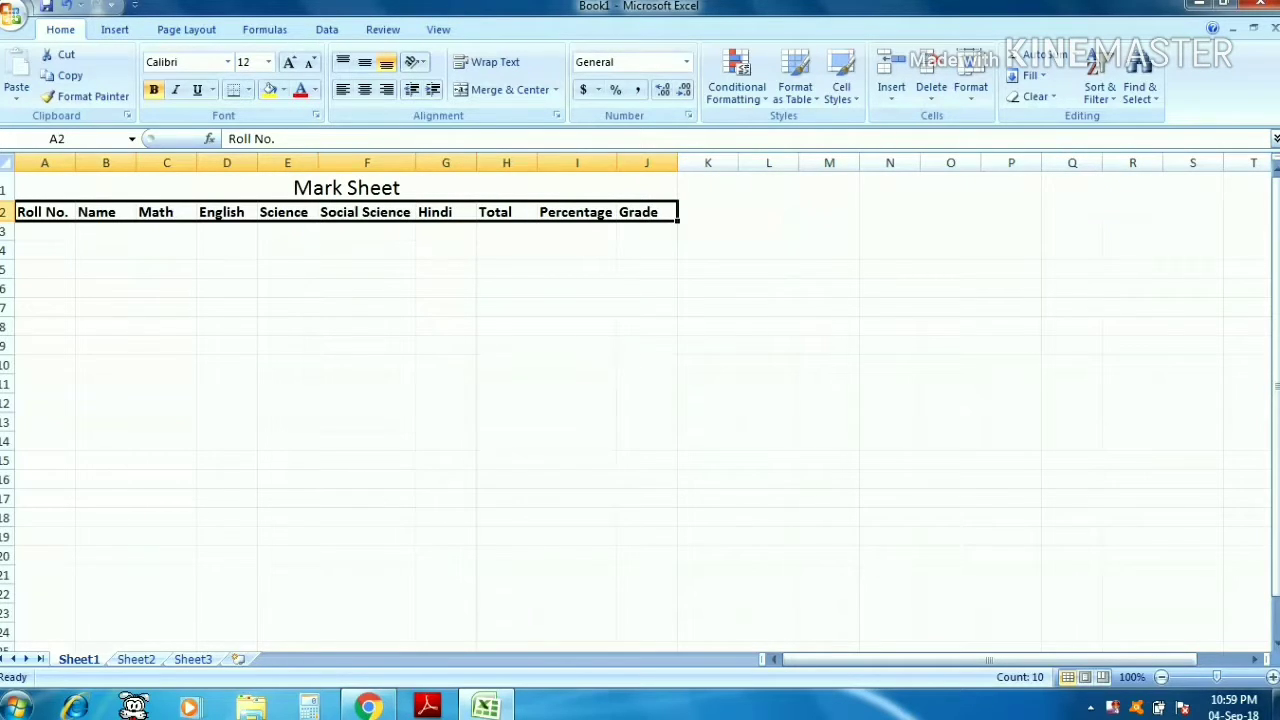
- Apply all borders to the table range A1:J15
{"action": "left_click", "coordinate": [346, 188]}
{"action": "left_click_drag", "start_coordinate": [346, 188], "coordinate": [346, 460]}
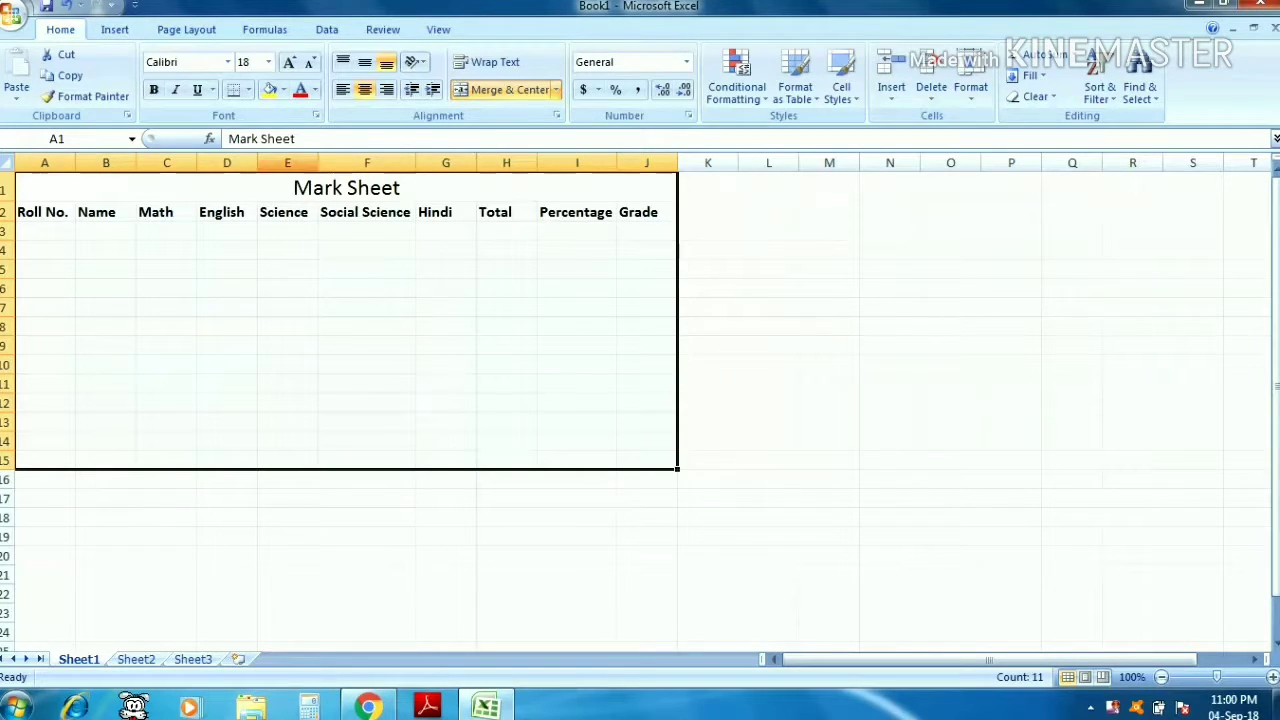
{"action": "left_click", "coordinate": [248, 90]}
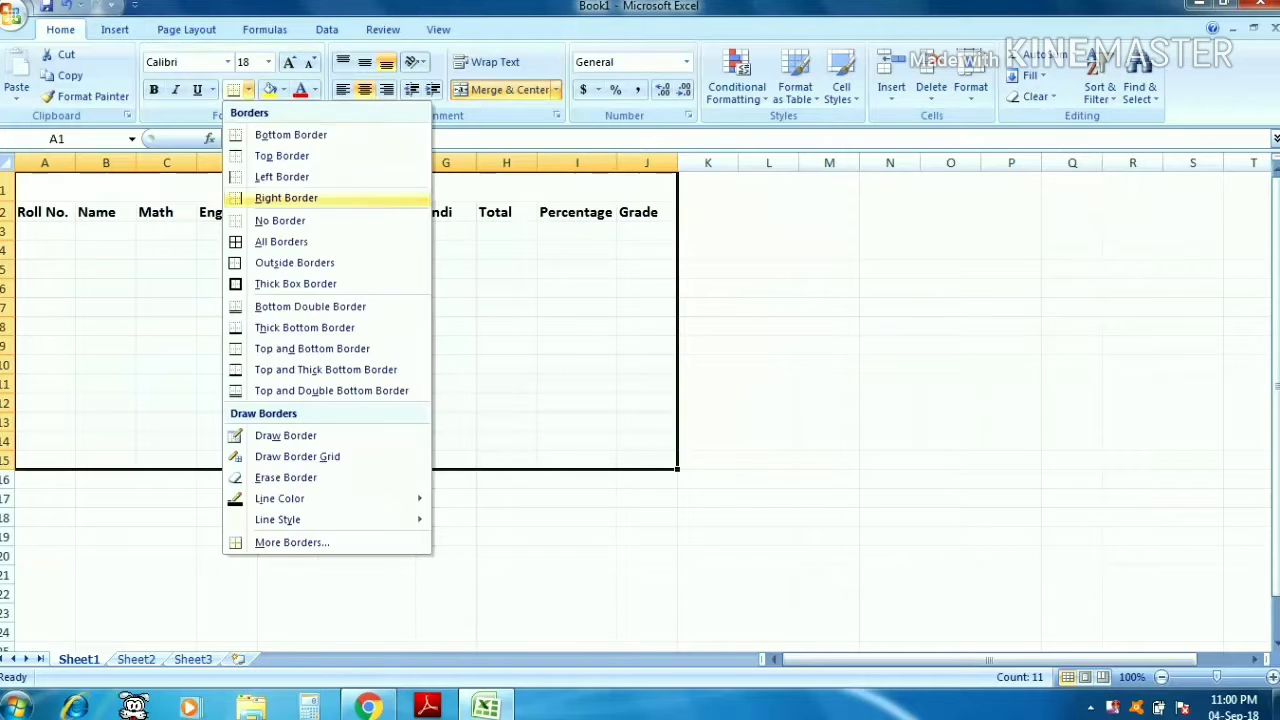
{"action": "left_click", "coordinate": [281, 241]}
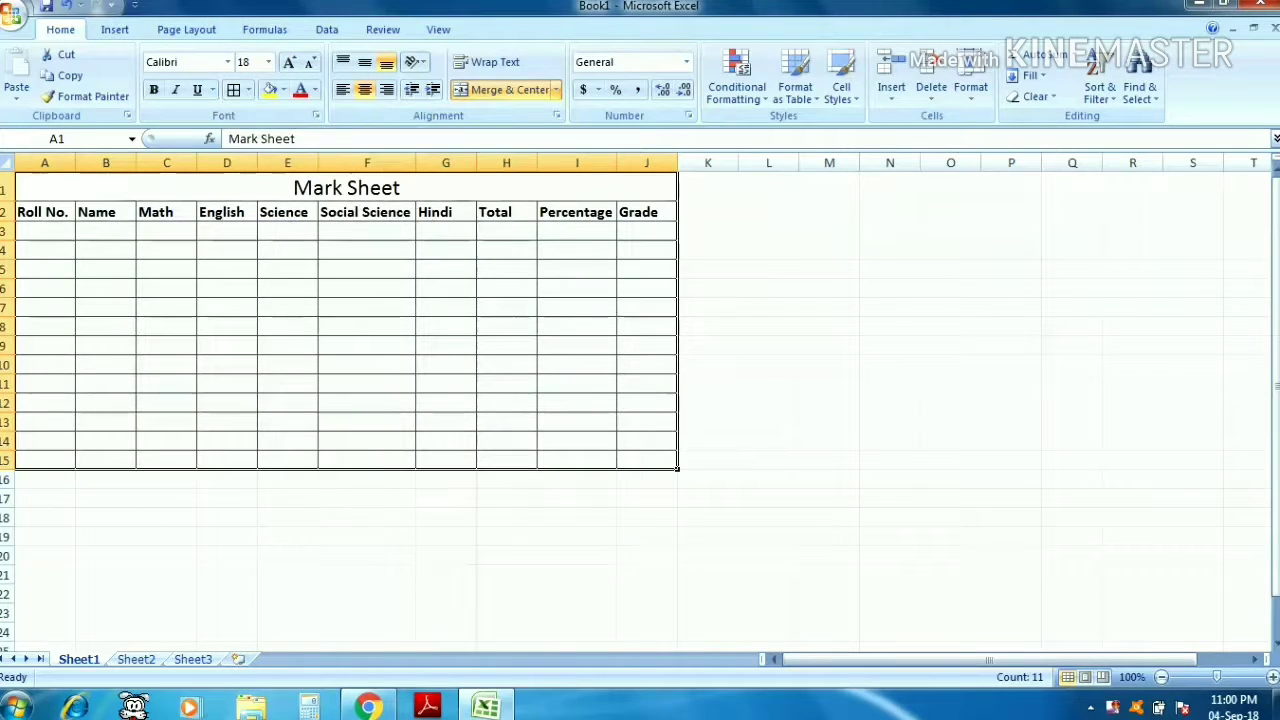
- Fill the header row A2:J2 with a light olive green theme color
{"action": "left_click", "coordinate": [45, 212]}
{"action": "left_click_drag", "start_coordinate": [45, 212], "coordinate": [647, 212]}
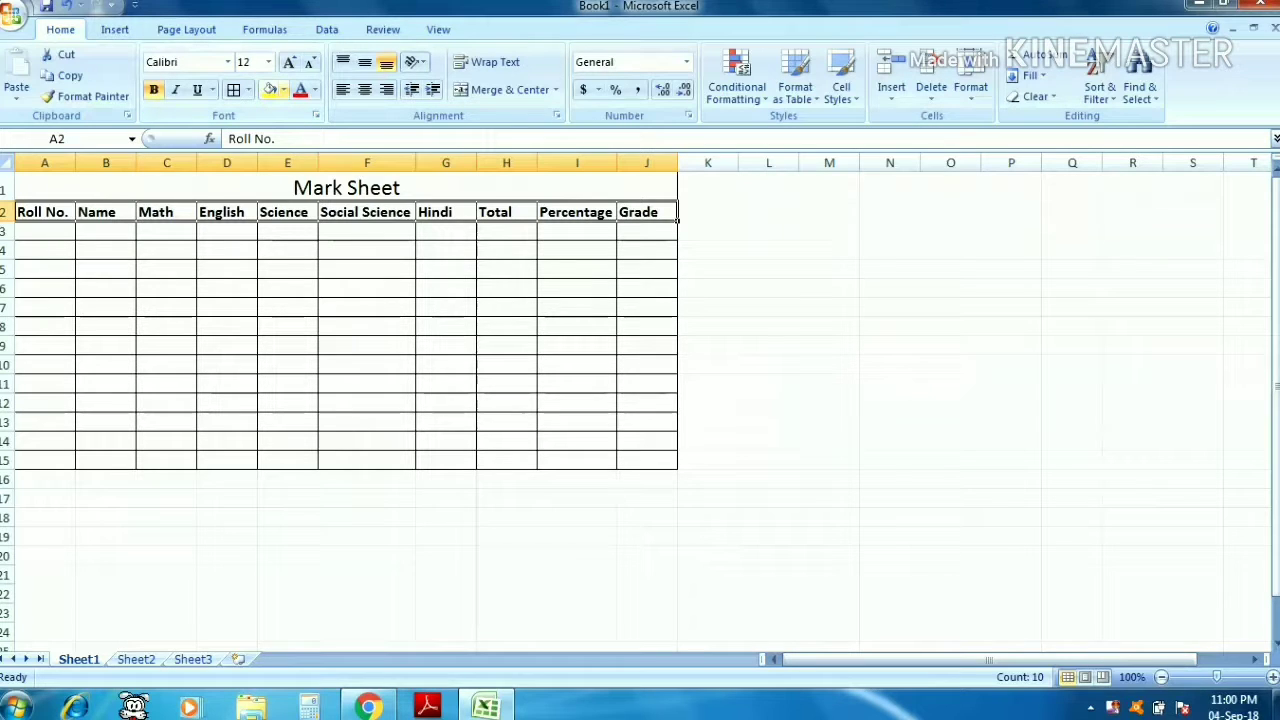
{"action": "left_click", "coordinate": [284, 90]}
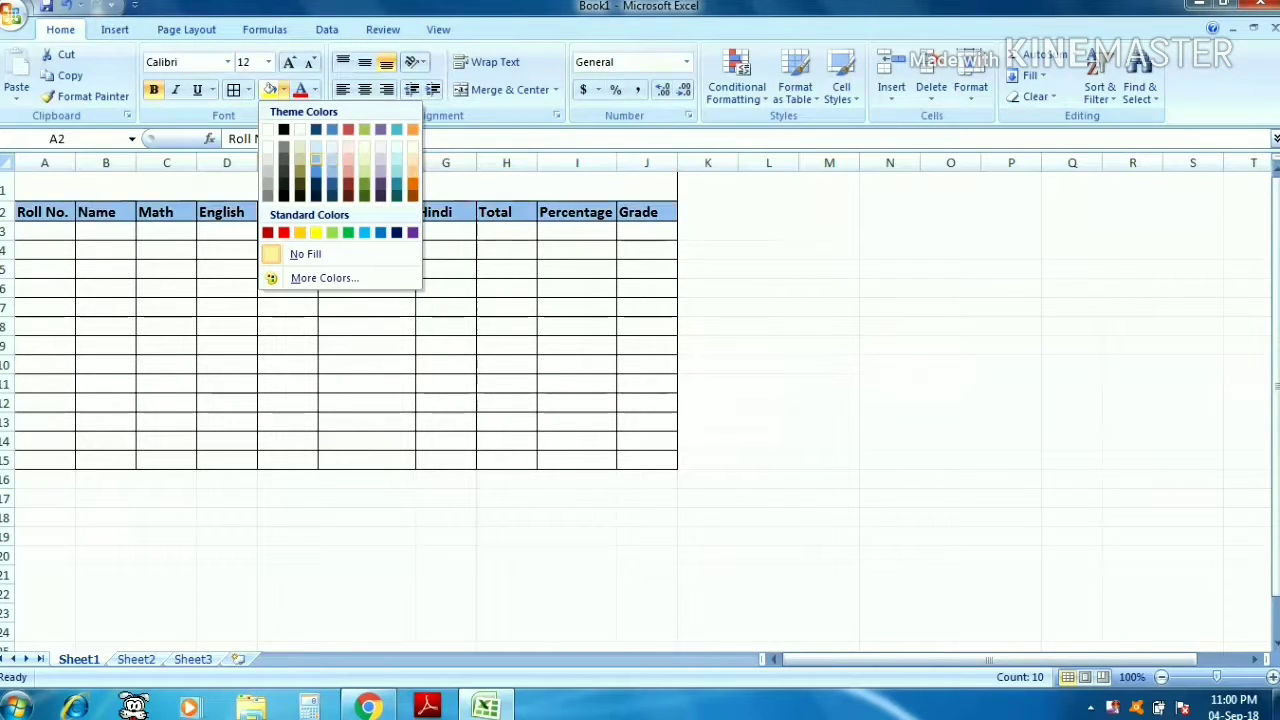
{"action": "left_click", "coordinate": [364, 171]}
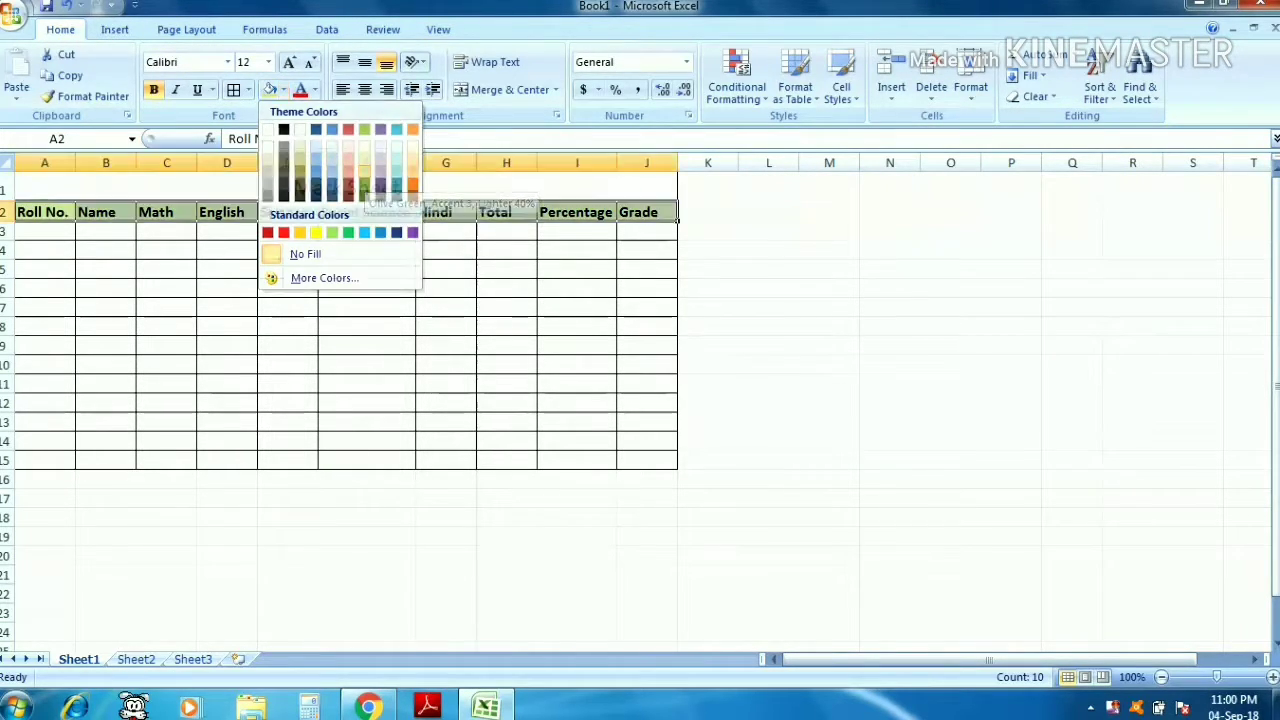
- Enter roll numbers 1 through 10 in cells A3:A12
{"action": "left_click", "coordinate": [45, 250]}
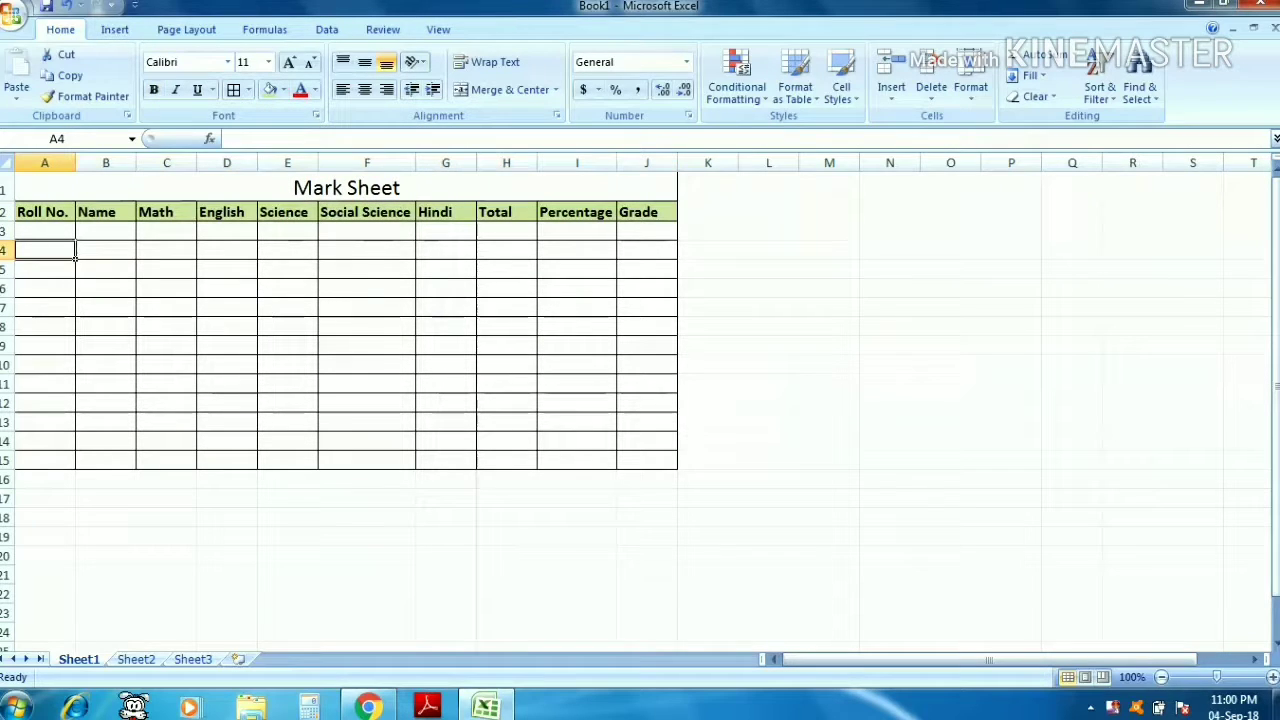
{"action": "left_click", "coordinate": [45, 231]}
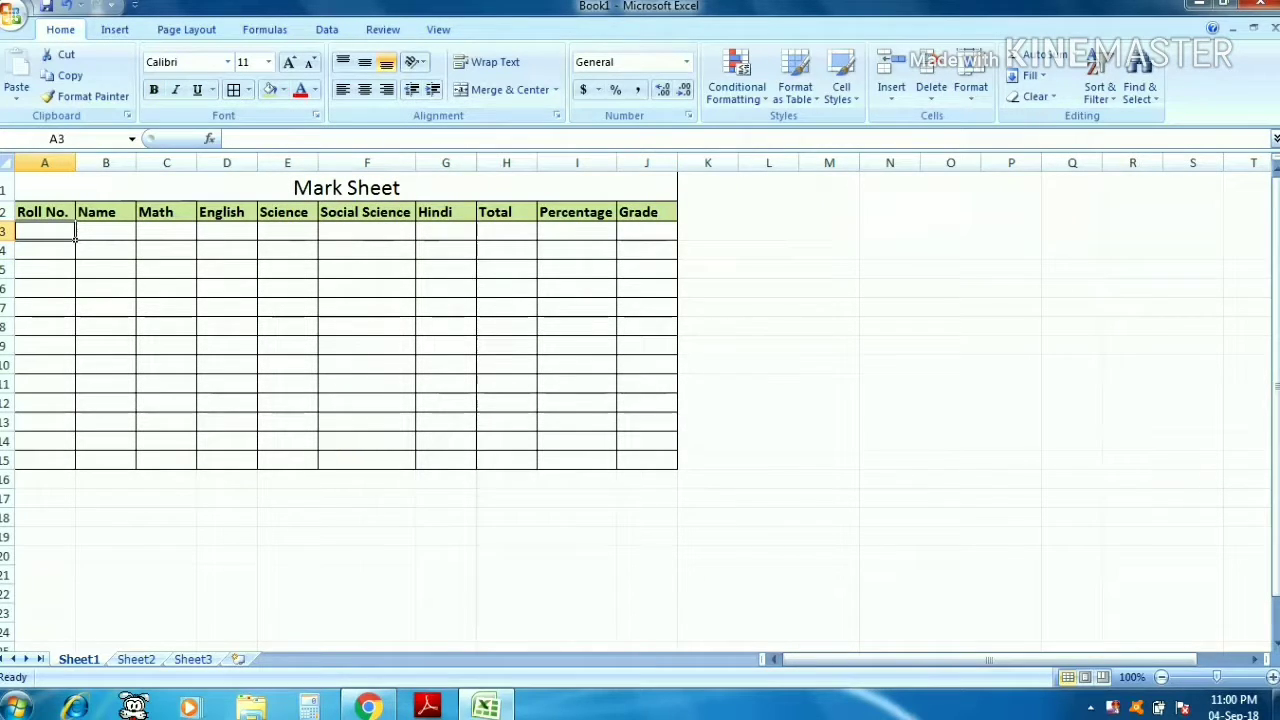
{"action": "type", "text": "1"}
{"action": "key", "text": "Return"}
{"action": "type", "text": "2"}
{"action": "key", "text": "Return"}
{"action": "type", "text": "3"}
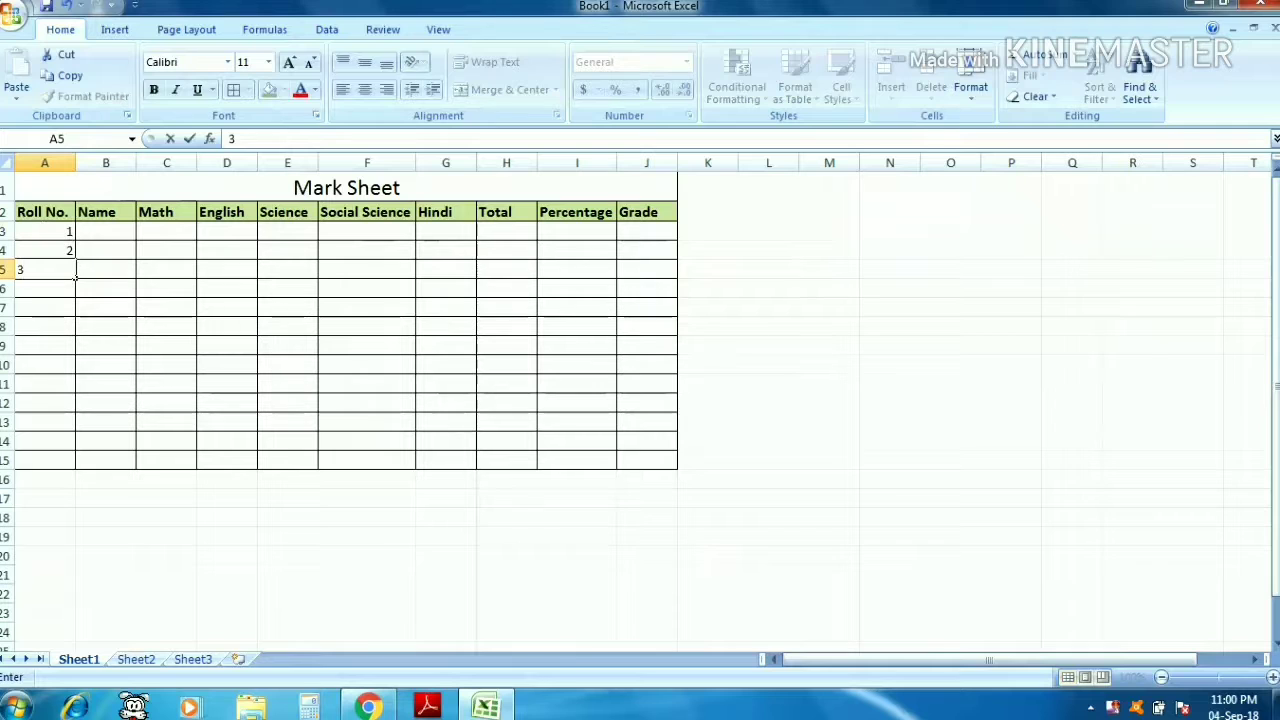
{"action": "key", "text": "Return"}
{"action": "type", "text": "4"}
{"action": "key", "text": "Return"}
{"action": "type", "text": "5"}
{"action": "key", "text": "Return"}
{"action": "type", "text": "6 7"}
{"action": "key", "text": "Return"}
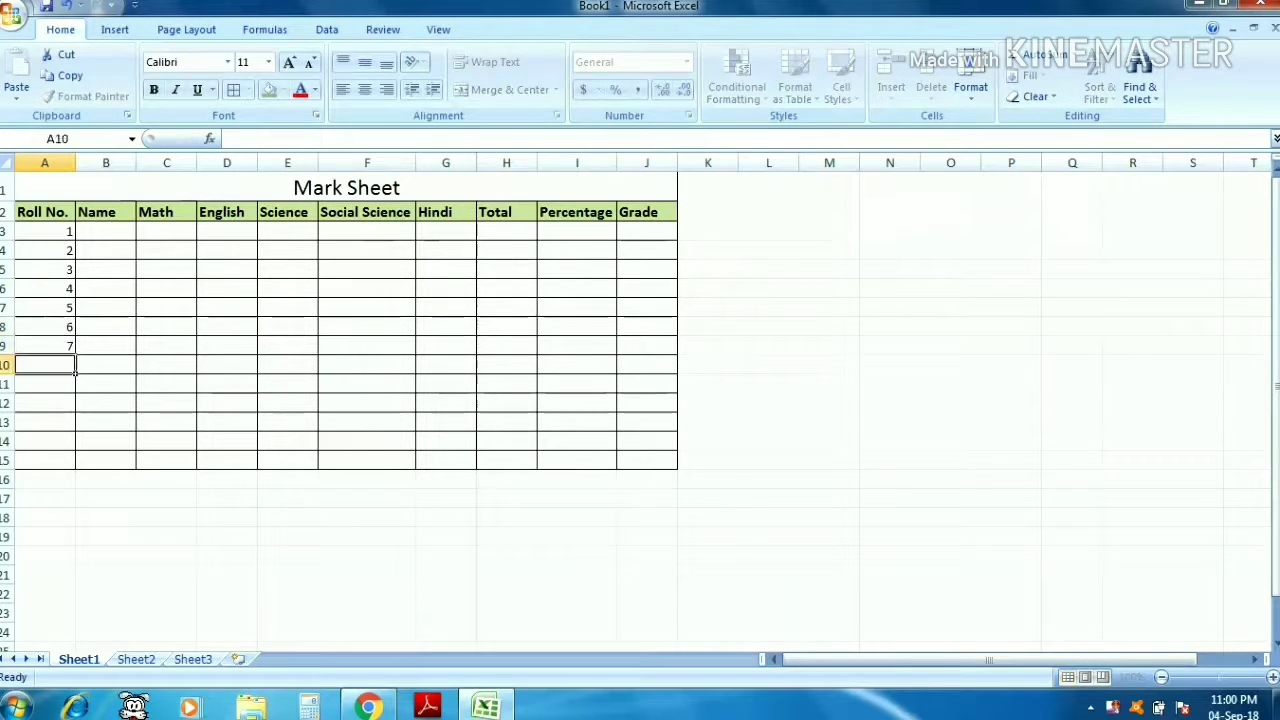
{"action": "type", "text": "8"}
{"action": "key", "text": "Return"}
{"action": "type", "text": "9"}
{"action": "key", "text": "Return"}
{"action": "type", "text": "10"}
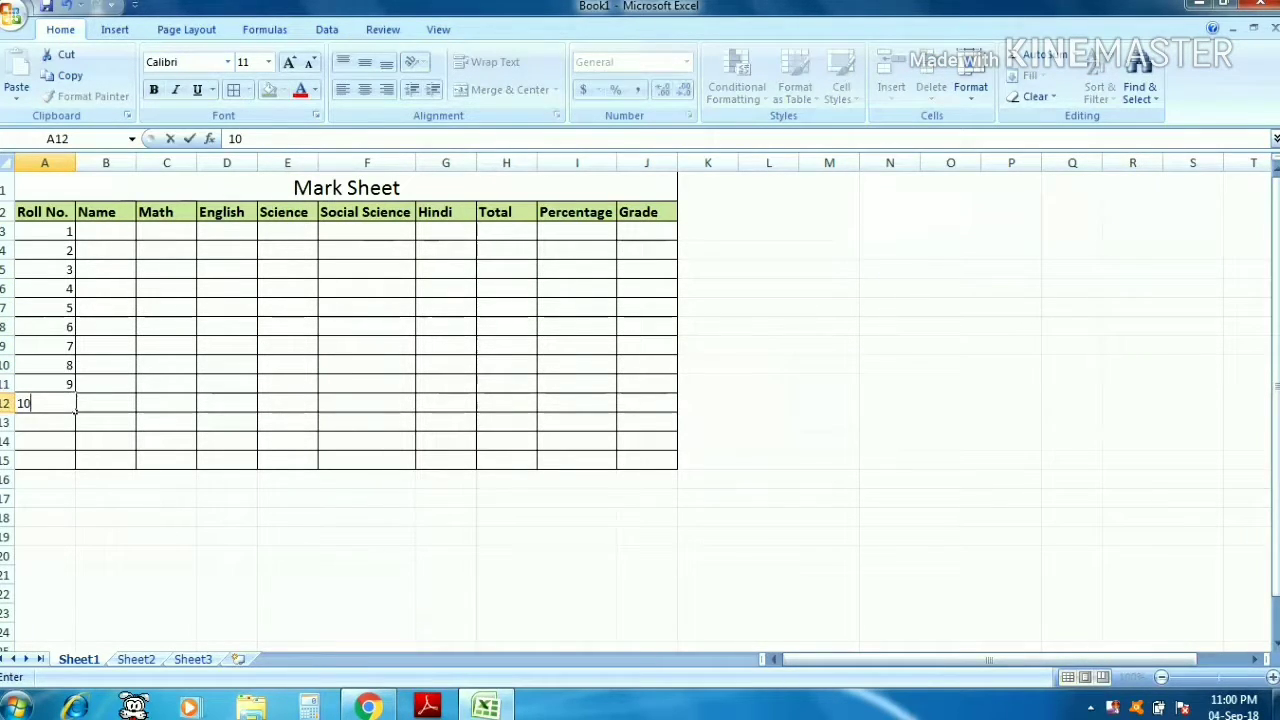
{"action": "key", "text": "ctrl+Return"}
- Enter student names A through J in cells B3:B12
{"action": "key", "text": "Right"}
{"action": "key", "text": "Up"}
{"action": "key", "text": "Up"}
{"action": "key", "text": "Up"}
{"action": "key", "text": "Up"}
{"action": "key", "text": "Up"}
{"action": "key", "text": "Up"}
{"action": "key", "text": "Up"}
{"action": "key", "text": "Up"}
{"action": "key", "text": "Up"}
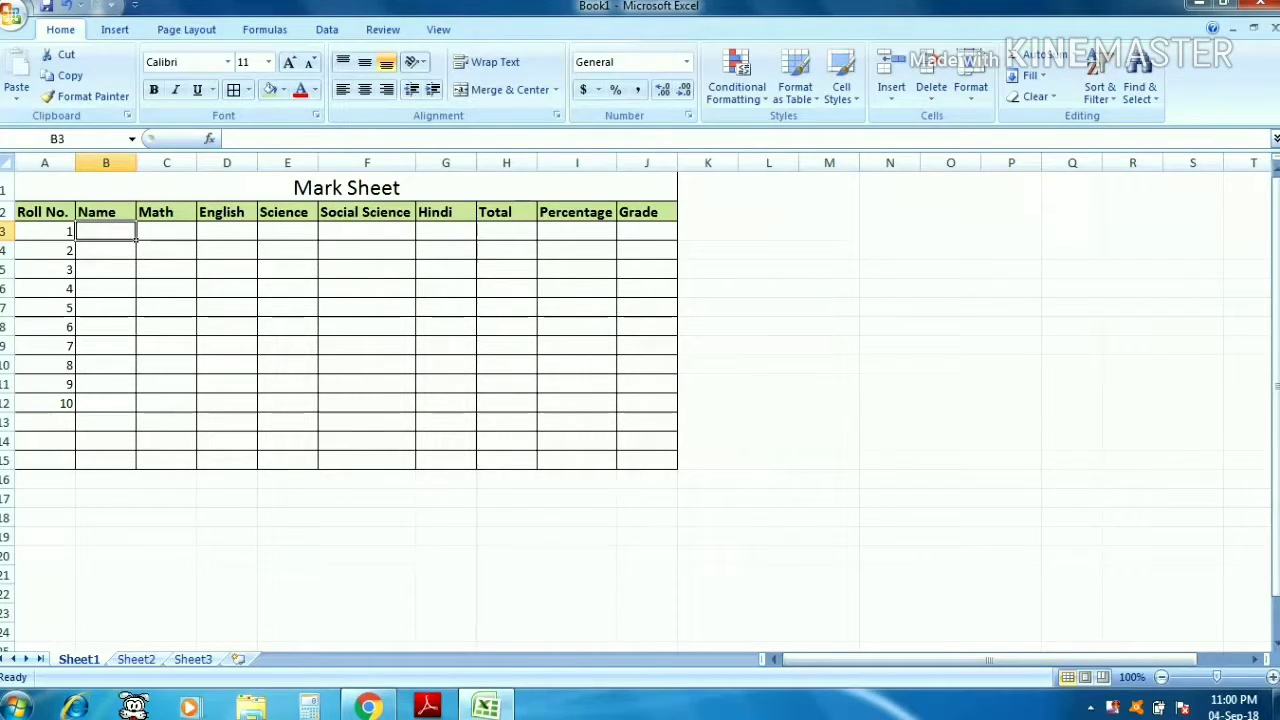
{"action": "type", "text": "A"}
{"action": "key", "text": "Return"}
{"action": "type", "text": "B"}
{"action": "key", "text": "Return"}
{"action": "type", "text": "C"}
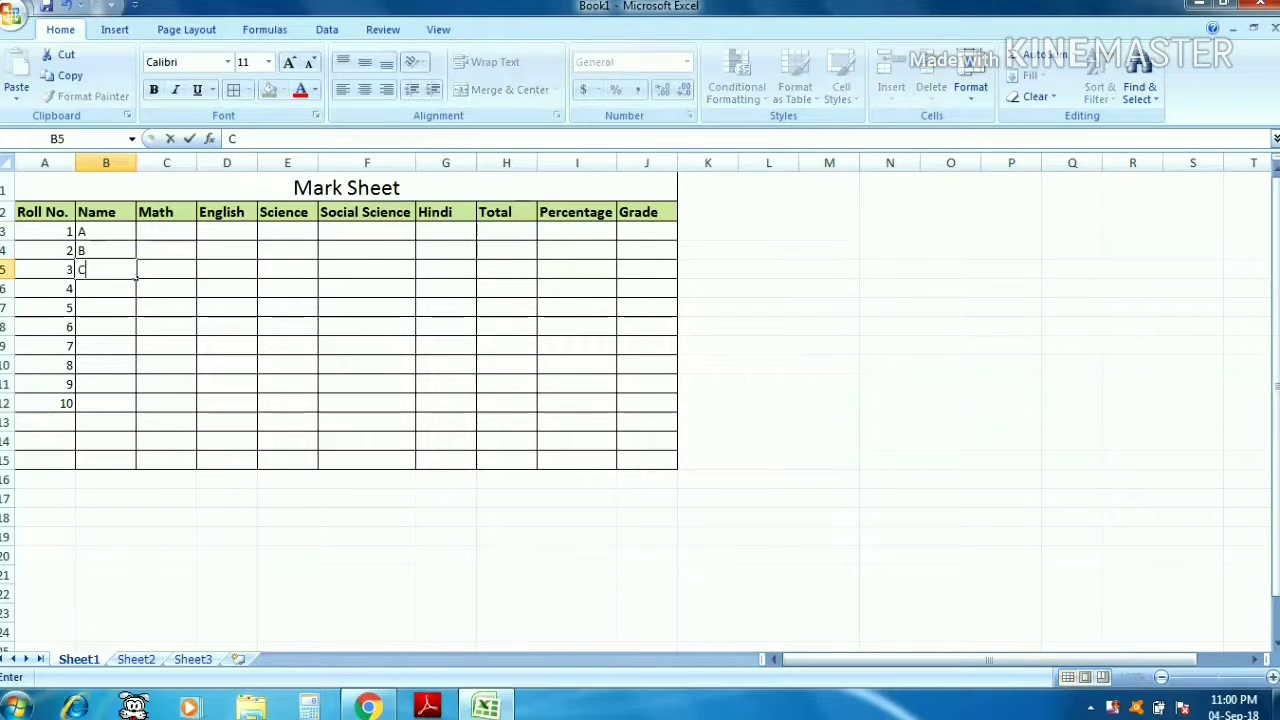
{"action": "key", "text": "Return"}
{"action": "type", "text": "D"}
{"action": "key", "text": "Return"}
{"action": "type", "text": "E"}
{"action": "key", "text": "Return"}
{"action": "type", "text": "F"}
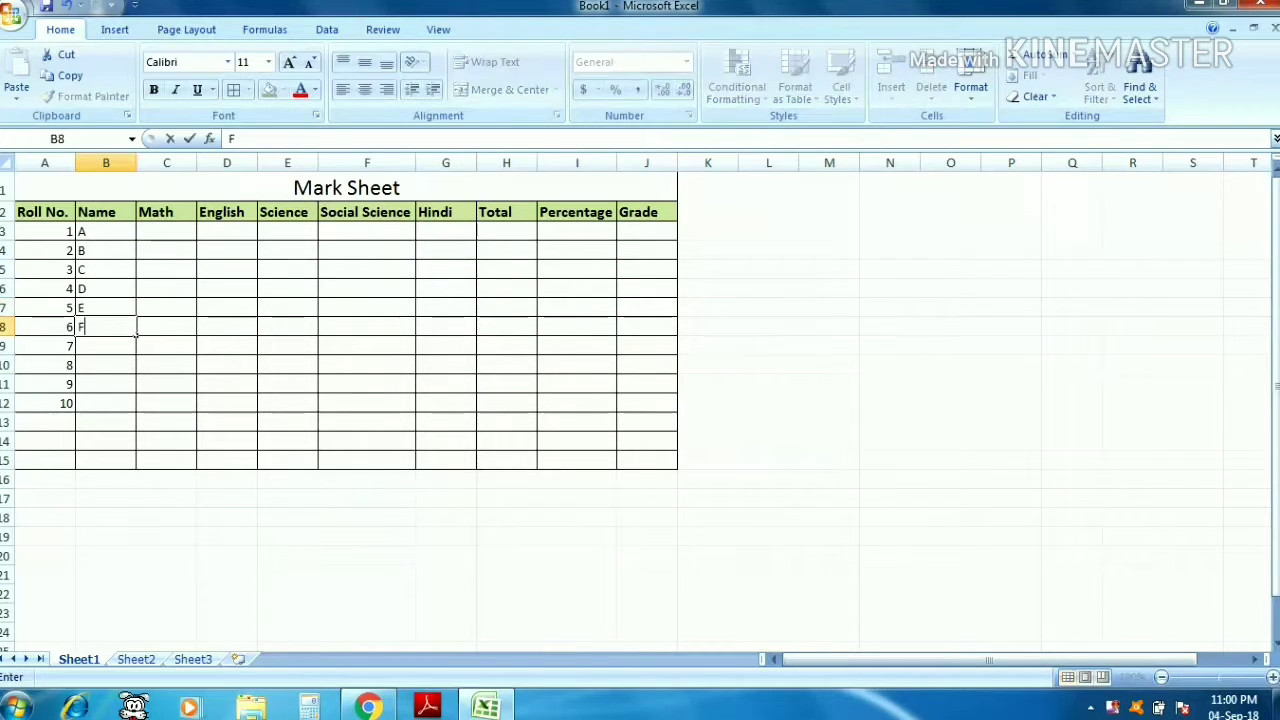
{"action": "key", "text": "Return"}
{"action": "type", "text": "G"}
{"action": "key", "text": "Return"}
{"action": "type", "text": "H"}
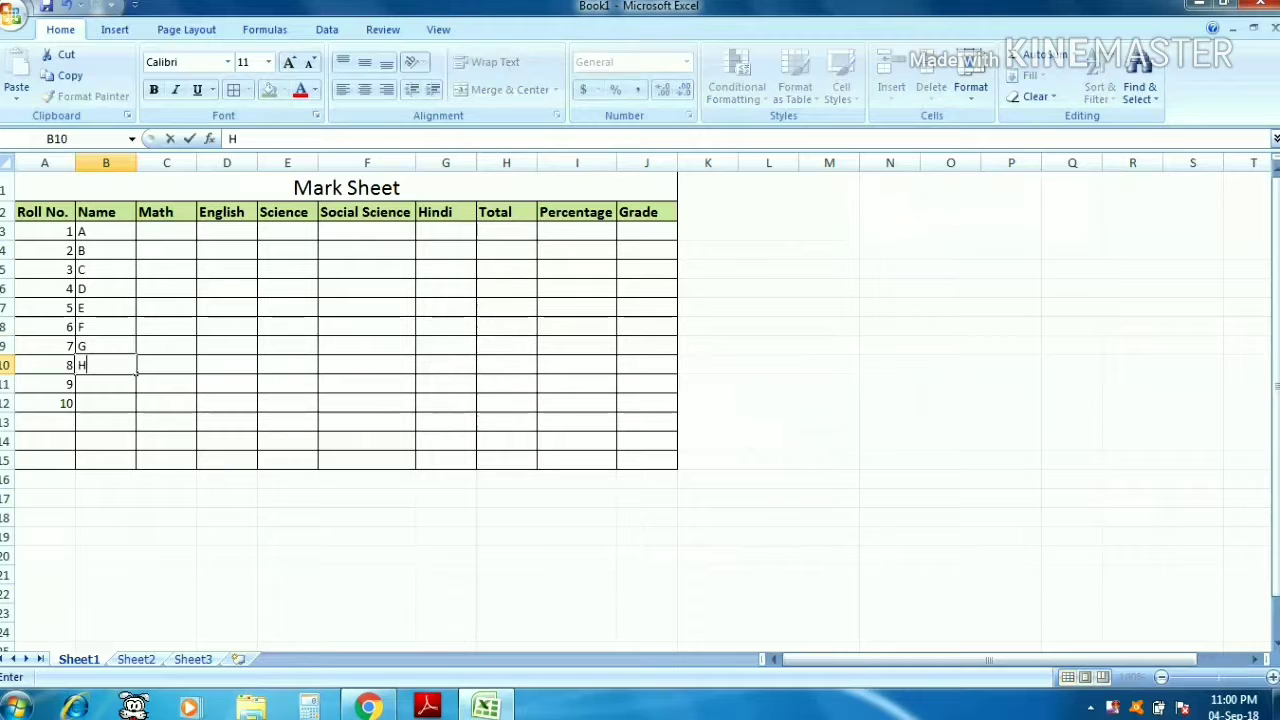
{"action": "key", "text": "Return"}
{"action": "type", "text": "I"}
{"action": "key", "text": "Return"}
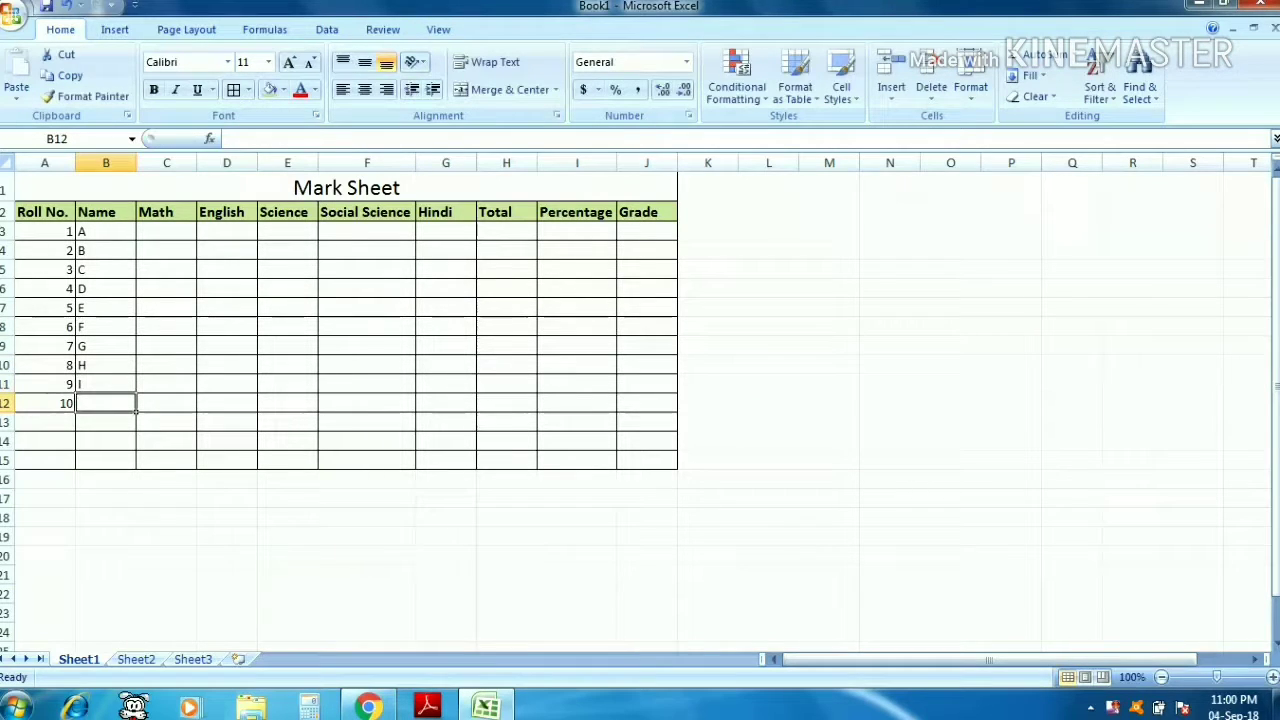
{"action": "type", "text": "J"}
{"action": "key", "text": "Up"}
- Enter Math marks 20, 30, 40, 50, 60, 70, 80, 90, 55 and 66 in C3:C12
{"action": "key", "text": "Right"}
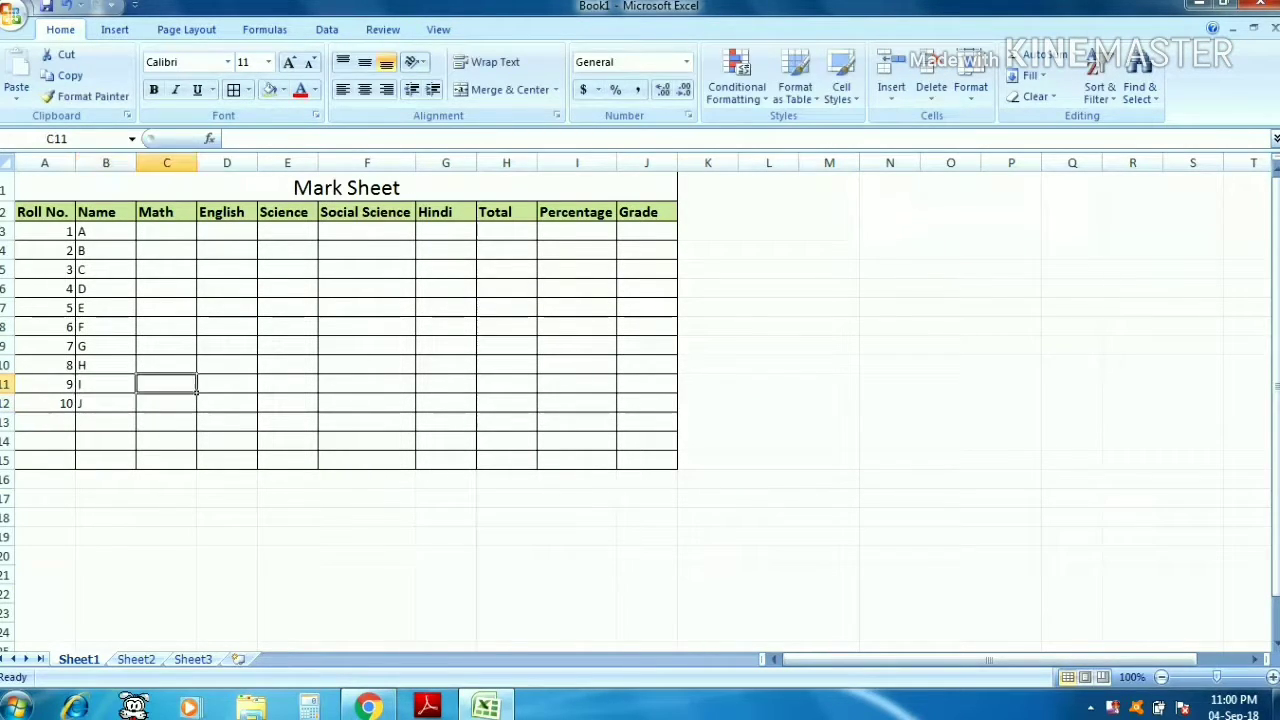
{"action": "key", "text": "Up"}
{"action": "key", "text": "Up"}
{"action": "key", "text": "Up"}
{"action": "key", "text": "Up"}
{"action": "key", "text": "Up"}
{"action": "key", "text": "Up"}
{"action": "key", "text": "Up"}
{"action": "key", "text": "Up"}
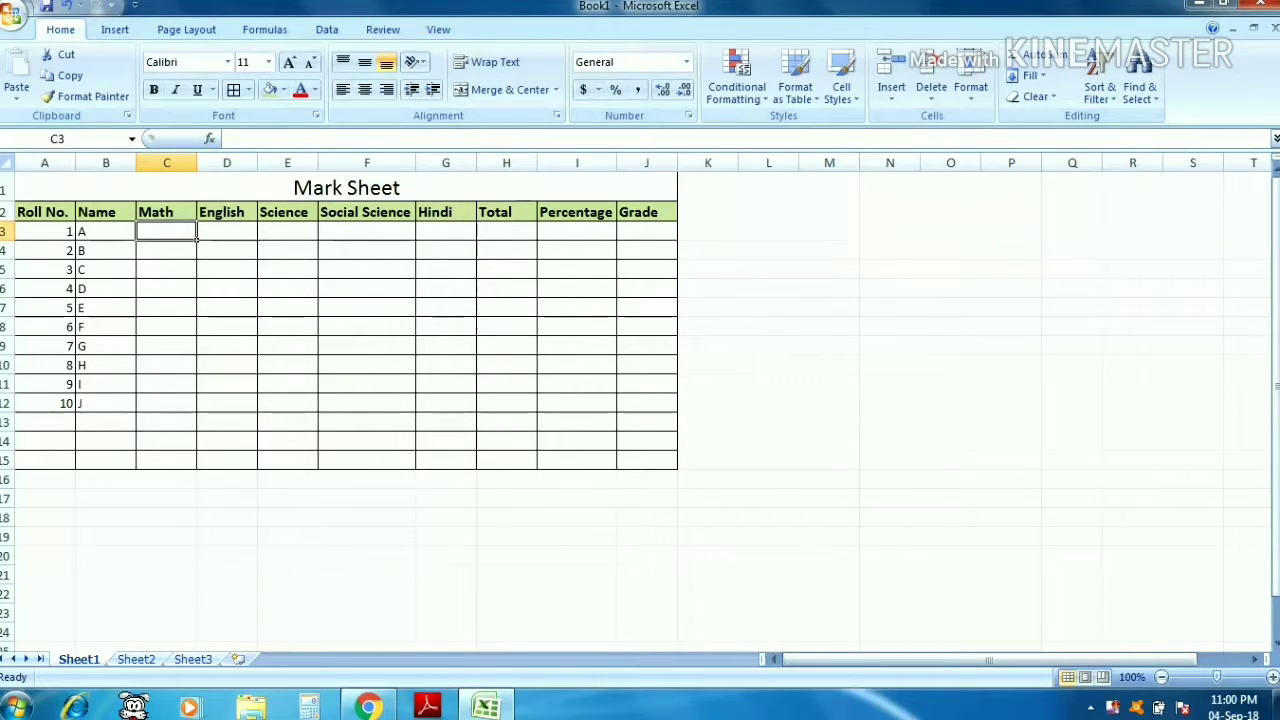
{"action": "type", "text": "20"}
{"action": "key", "text": "Return"}
{"action": "type", "text": "30"}
{"action": "key", "text": "Return"}
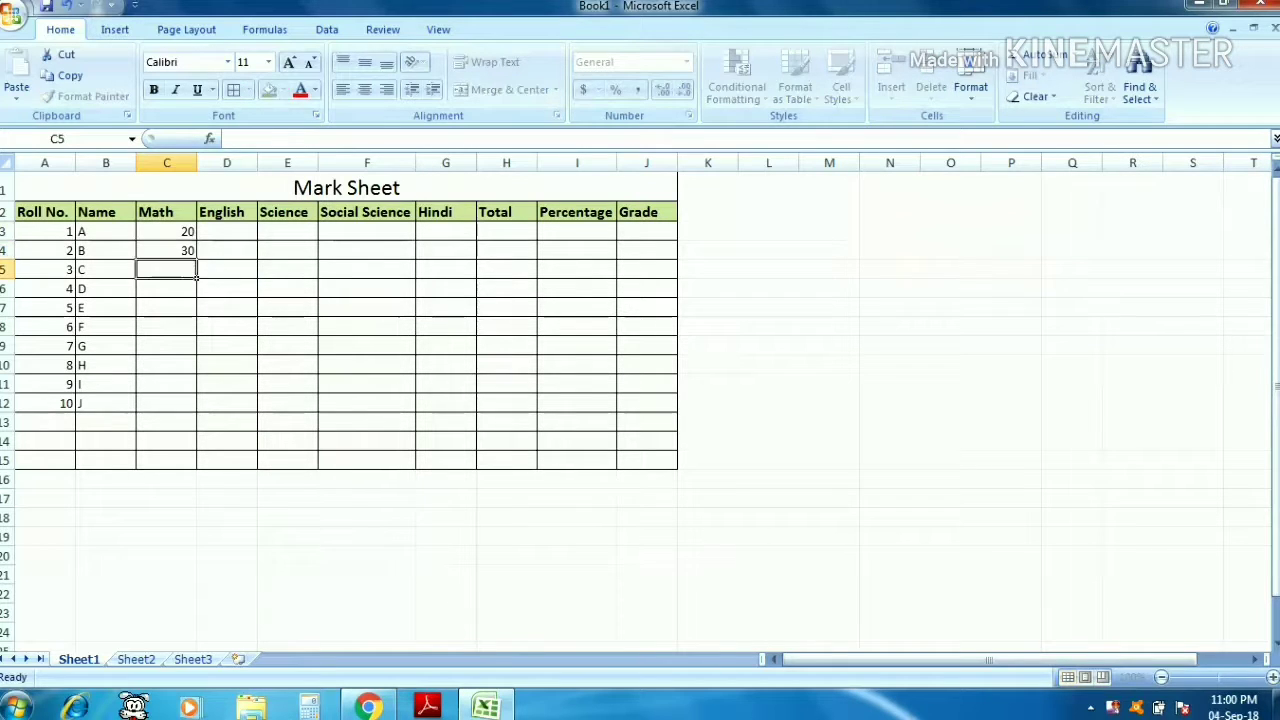
{"action": "type", "text": "40"}
{"action": "key", "text": "Return"}
{"action": "type", "text": "50"}
{"action": "key", "text": "Return"}
{"action": "type", "text": "60"}
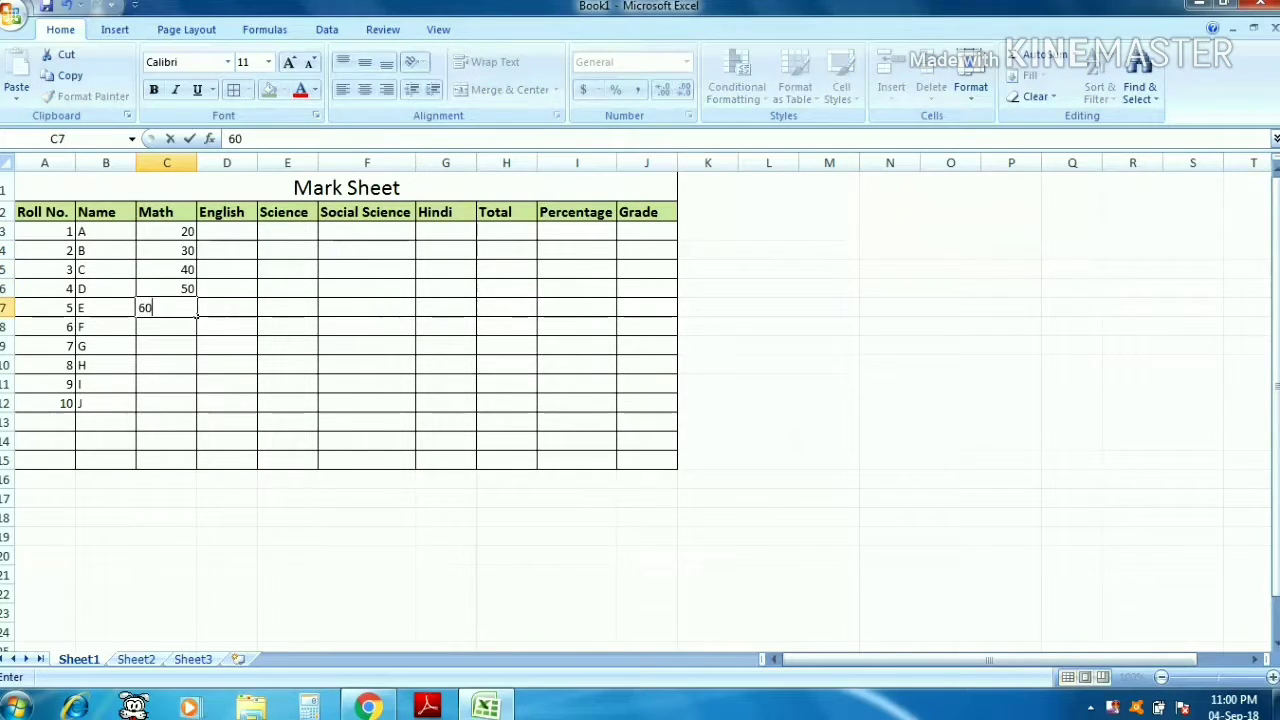
{"action": "key", "text": "Return"}
{"action": "type", "text": "70"}
{"action": "key", "text": "Return"}
{"action": "type", "text": "80"}
{"action": "key", "text": "Return"}
{"action": "type", "text": "90"}
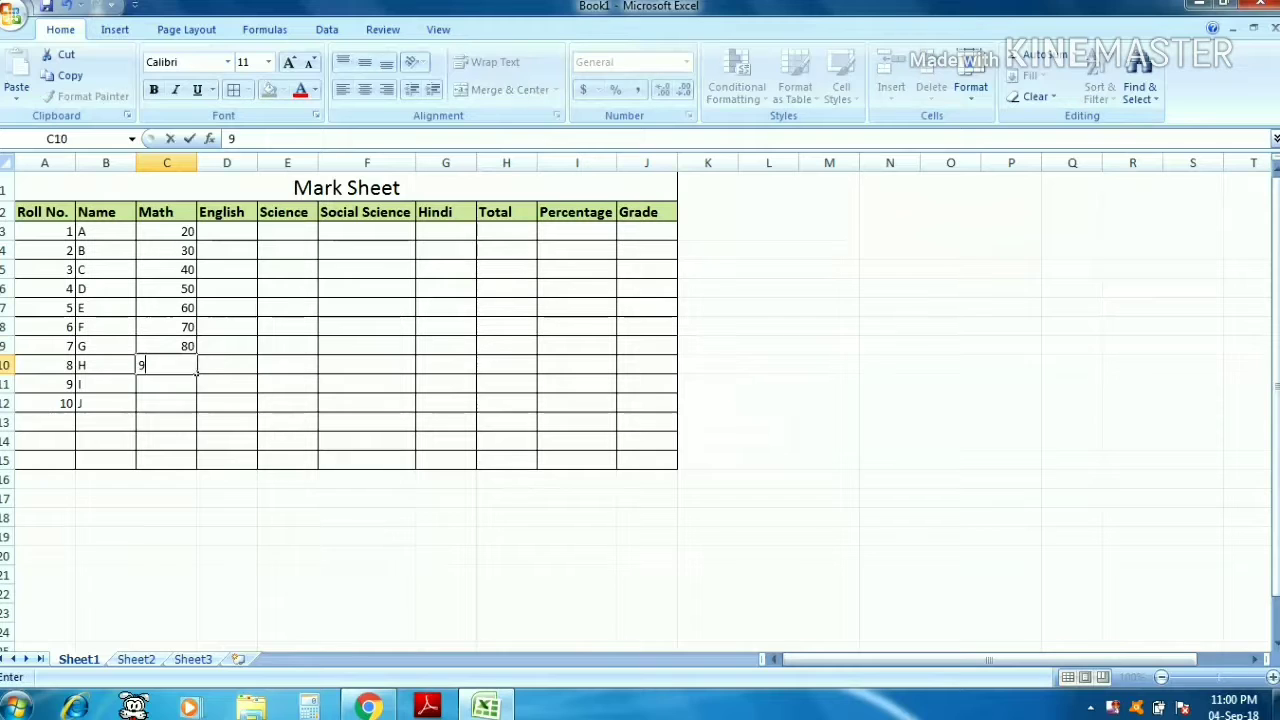
{"action": "key", "text": "Return"}
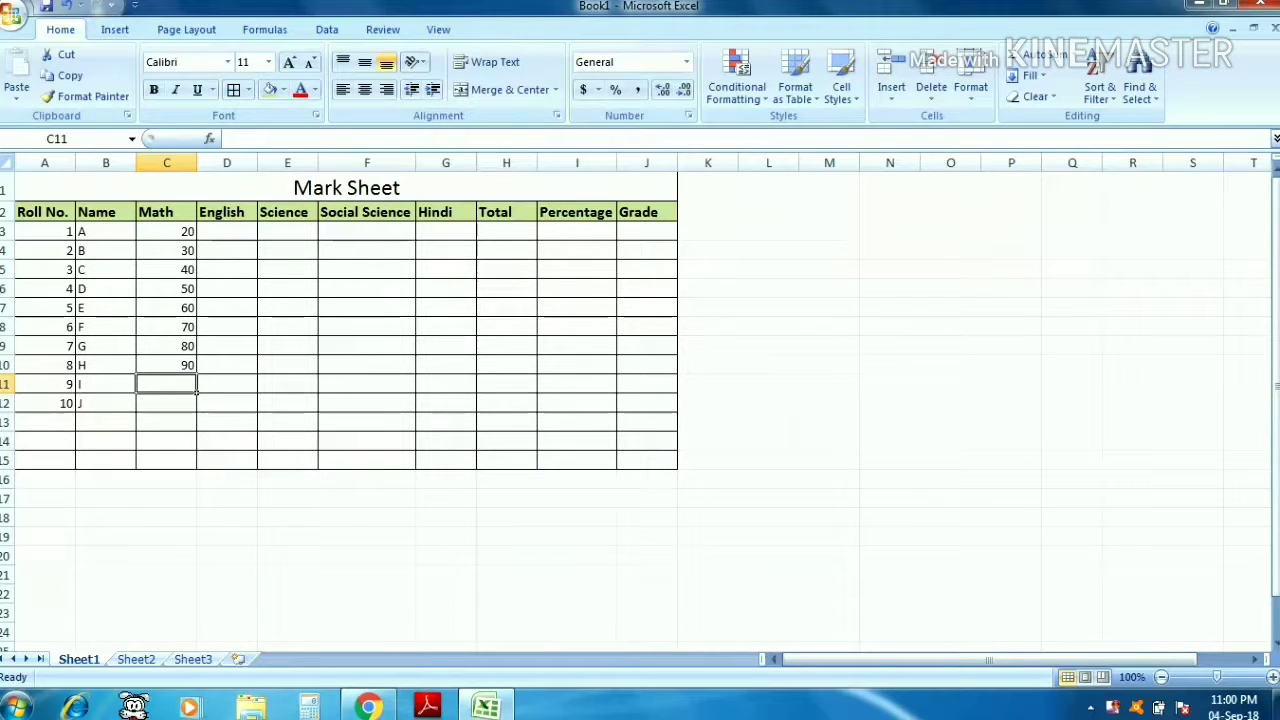
{"action": "type", "text": "55"}
{"action": "key", "text": "Return"}
{"action": "type", "text": "66"}
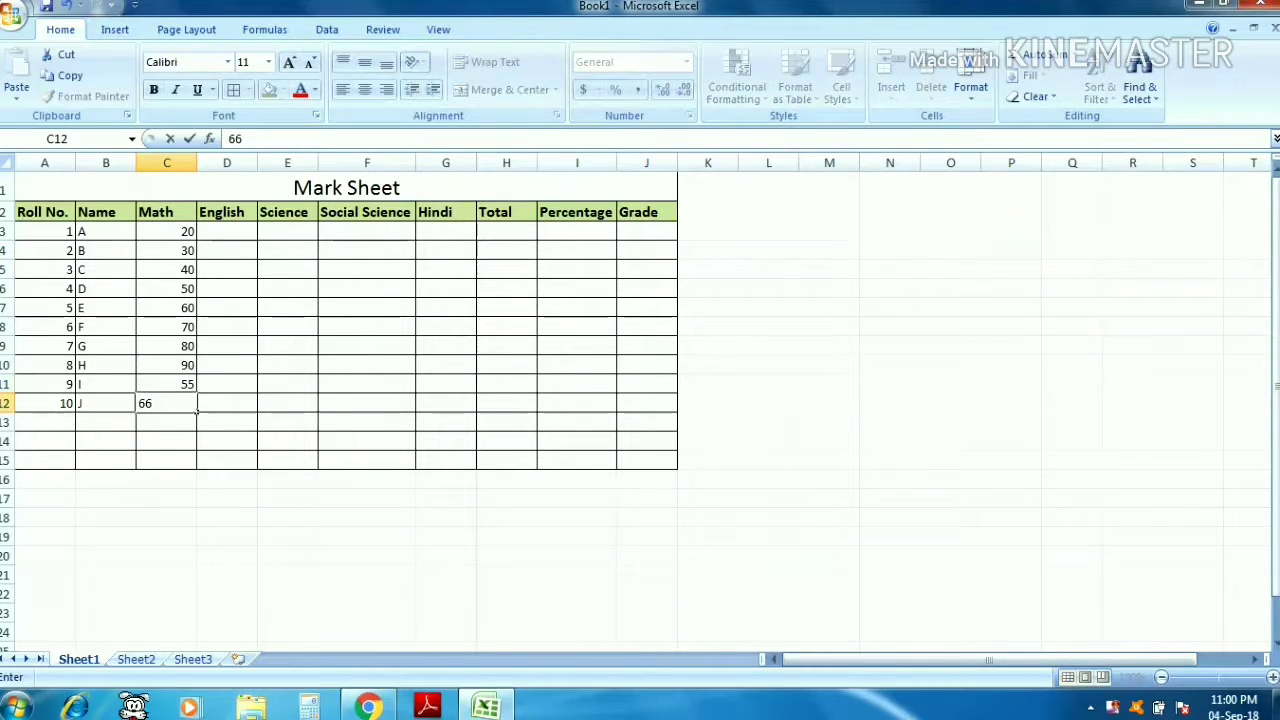
{"action": "key", "text": "Tab"}
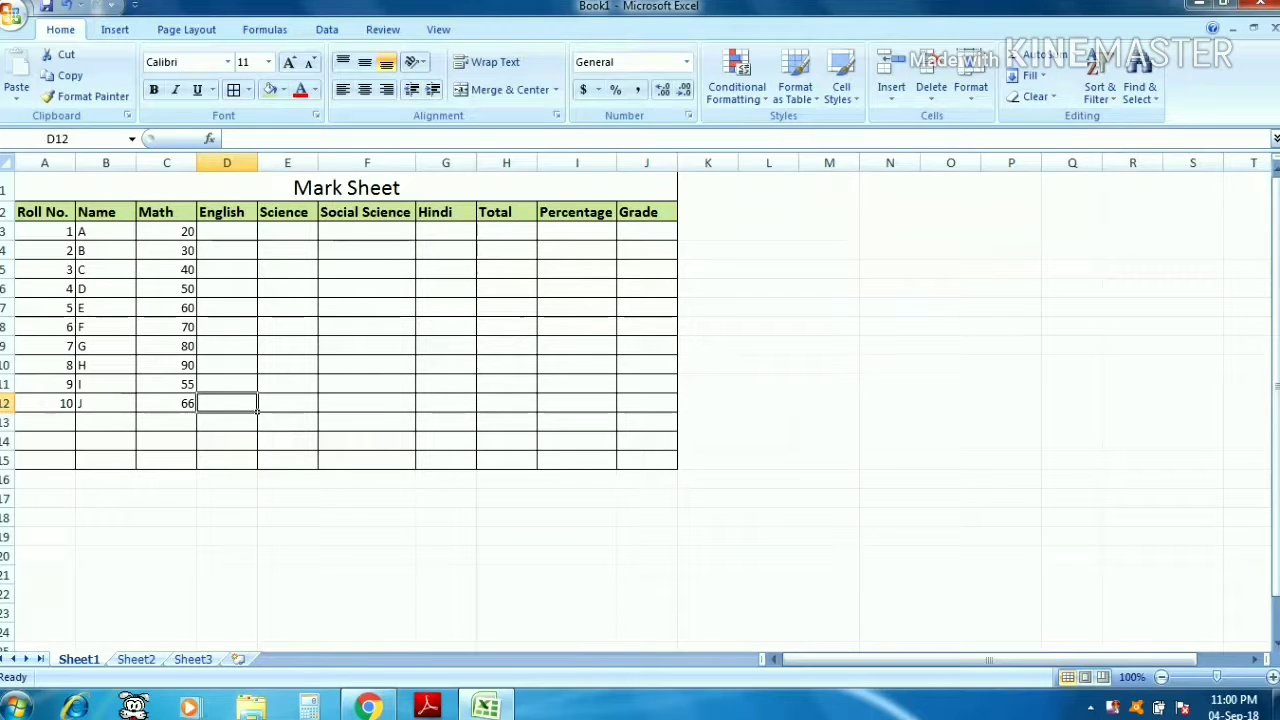
- Enter English marks 11, 52, 52, 62, 54, 48, 57, 58, 20 and 30 in D3:D12
{"action": "type", "text": "30"}
{"action": "key", "text": "Up"}
{"action": "type", "text": "2"}
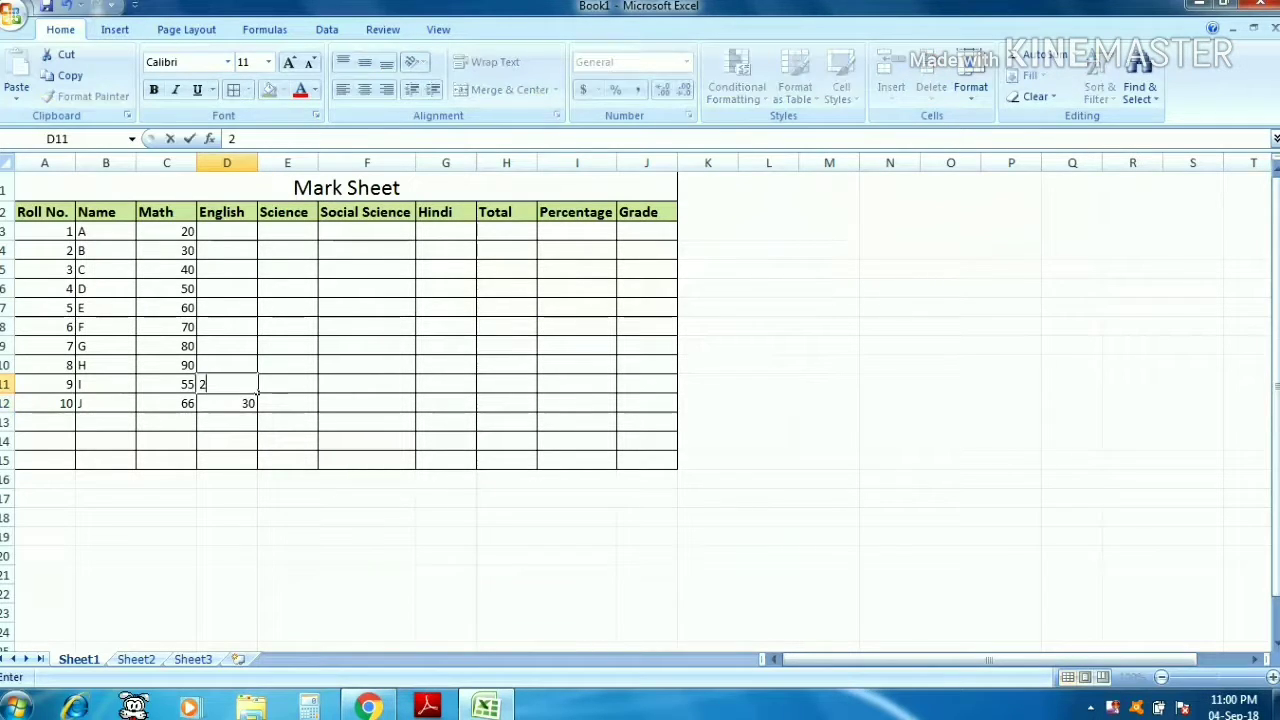
{"action": "type", "text": "0"}
{"action": "key", "text": "Up"}
{"action": "type", "text": "58"}
{"action": "key", "text": "Up"}
{"action": "type", "text": "57"}
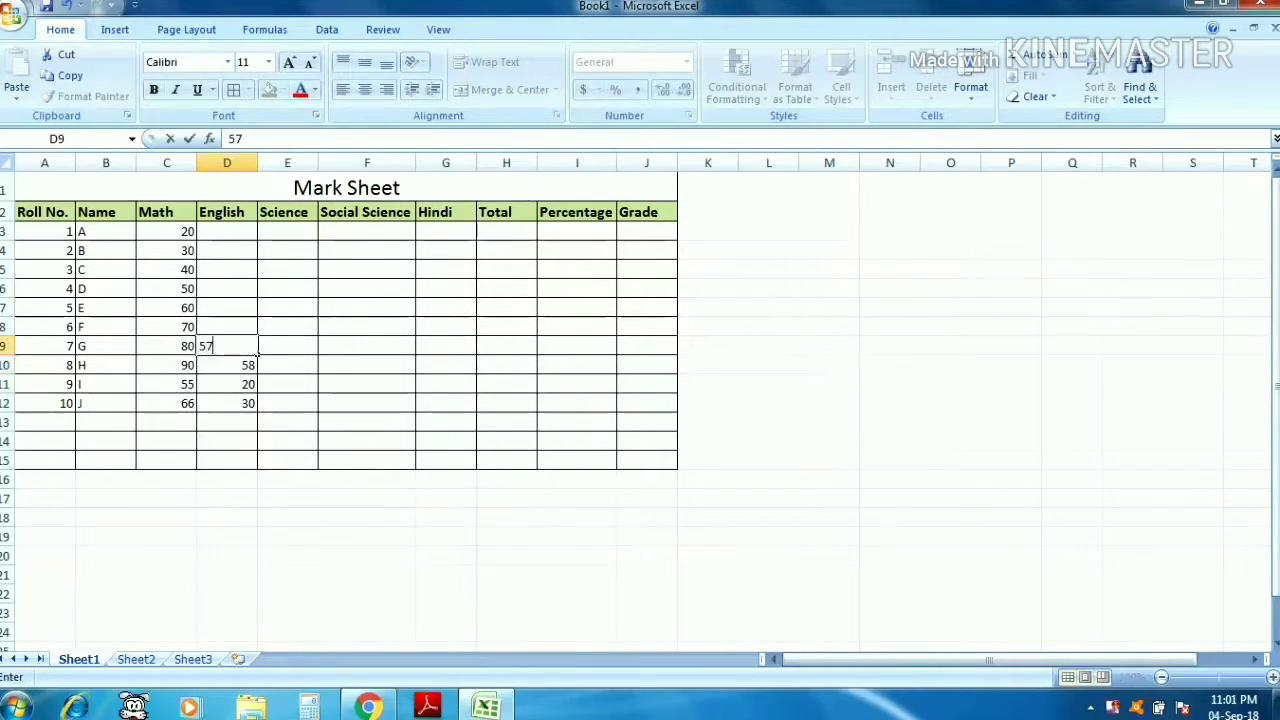
{"action": "key", "text": "Up"}
{"action": "type", "text": "48"}
{"action": "key", "text": "Up"}
{"action": "type", "text": "54"}
{"action": "key", "text": "Up"}
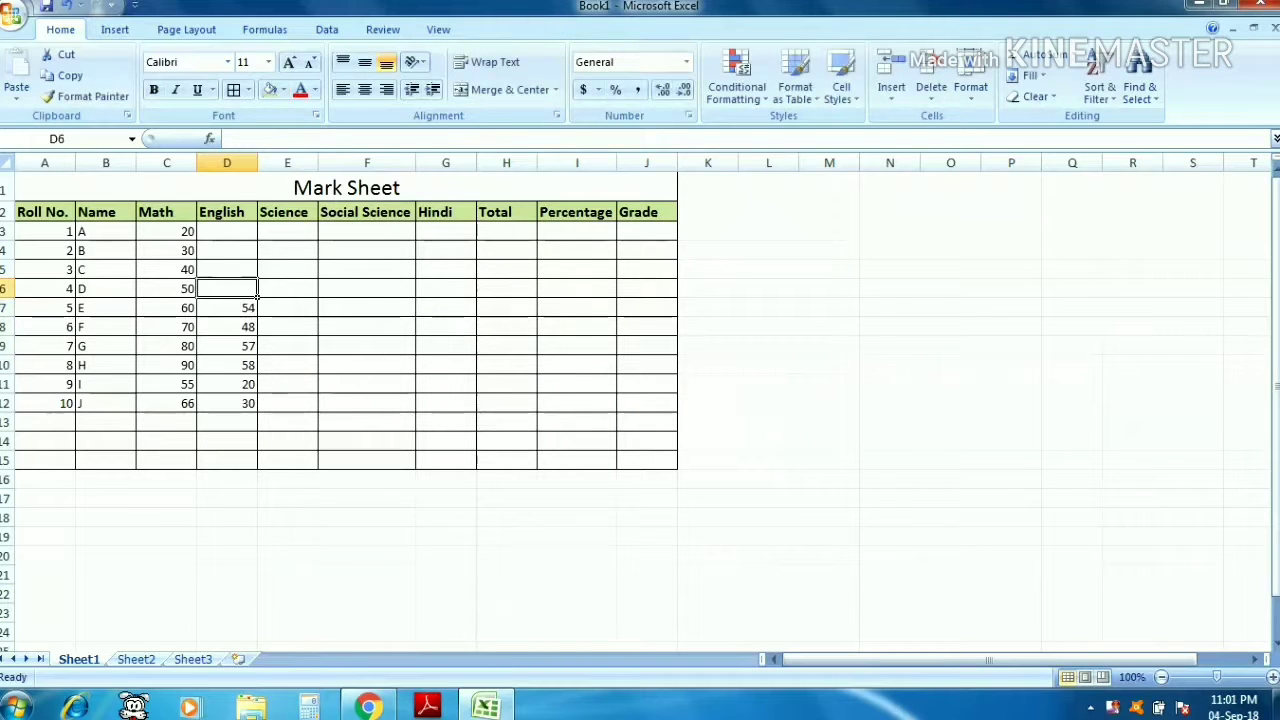
{"action": "type", "text": "62"}
{"action": "key", "text": "Up"}
{"action": "type", "text": "52"}
{"action": "key", "text": "Up"}
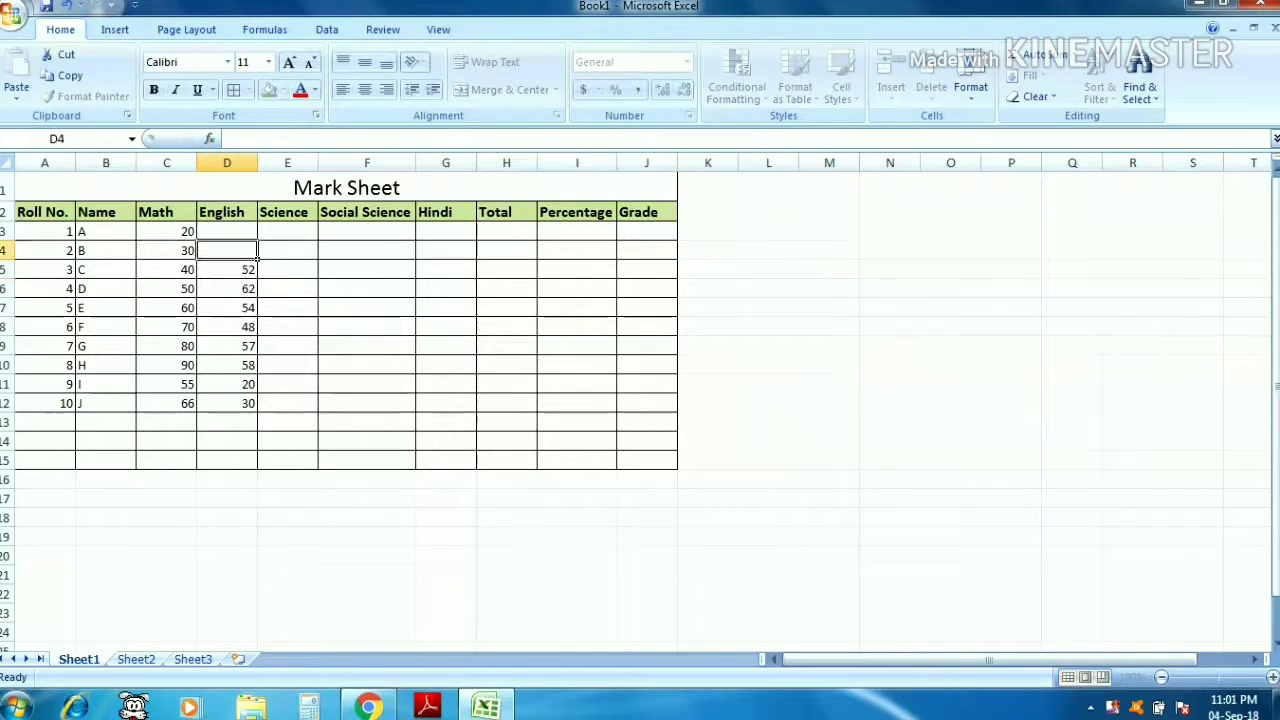
{"action": "type", "text": "52"}
{"action": "key", "text": "Up"}
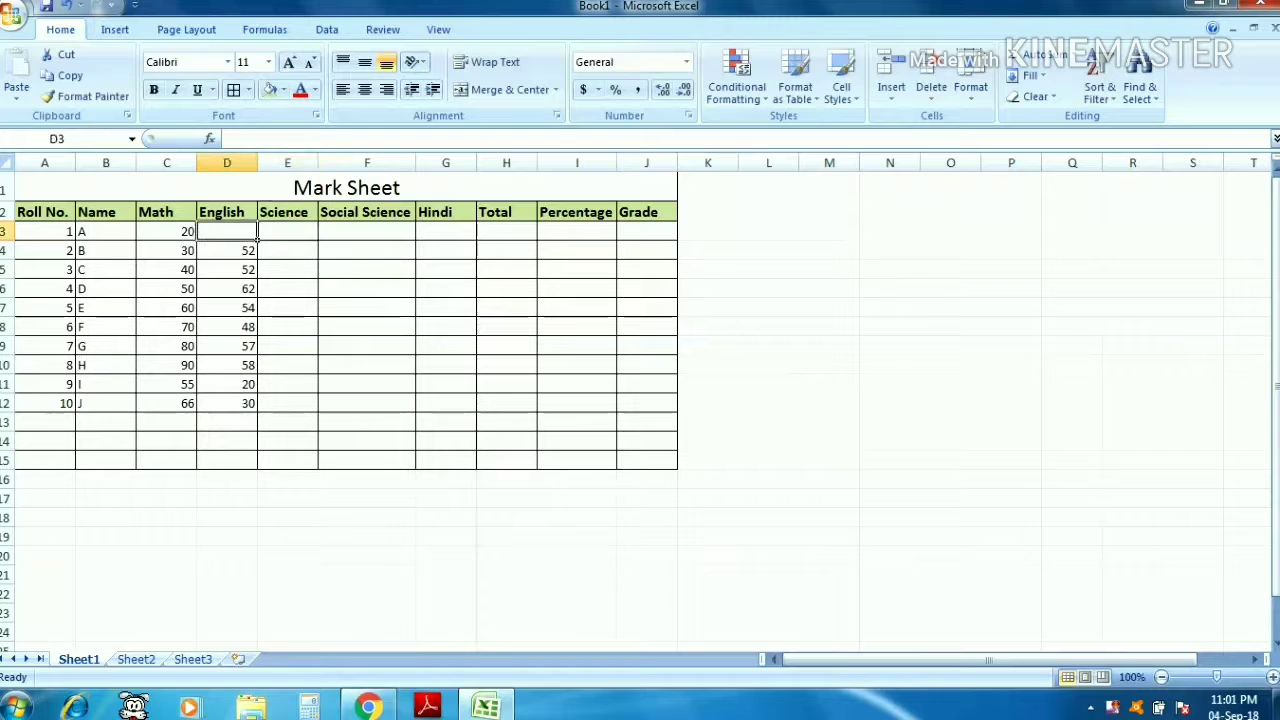
{"action": "type", "text": "11"}
{"action": "left_click", "coordinate": [316, 257]}
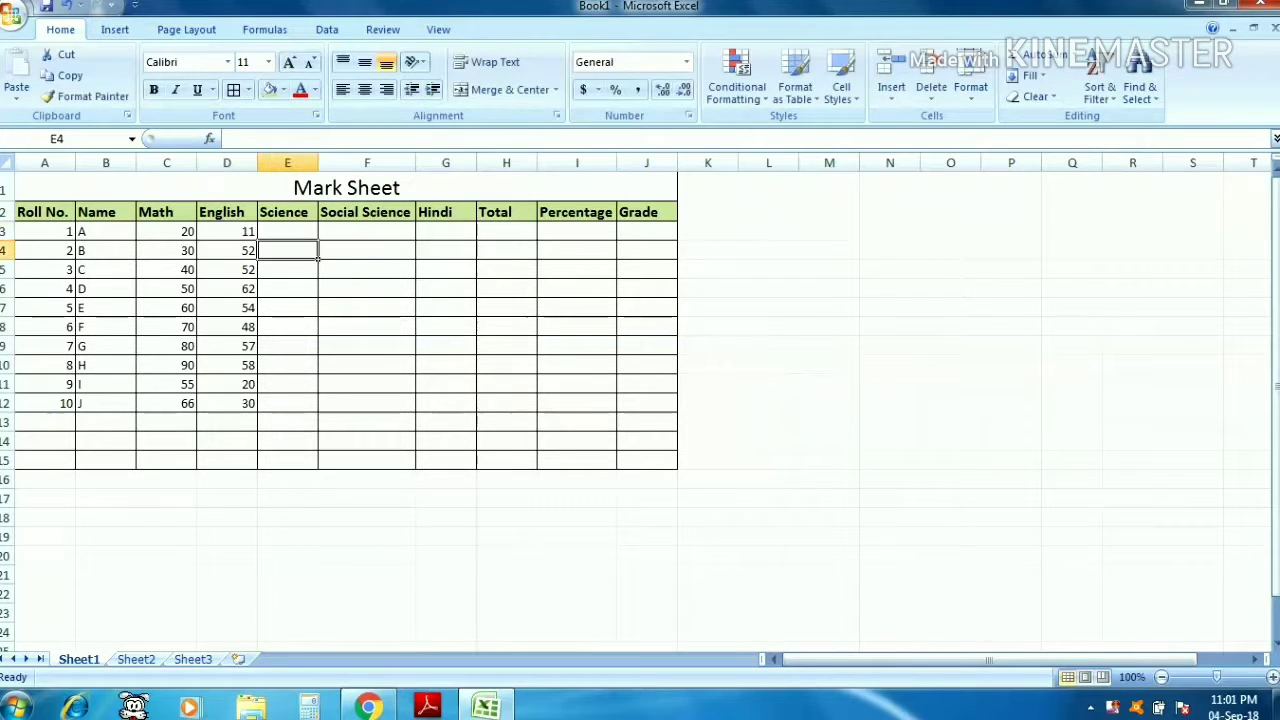
- Enter Science marks 32, 44, 77, 88, 66, 55, 22, 44, 11 and 33 in E3:E12
{"action": "key", "text": "Up"}
{"action": "type", "text": "32"}
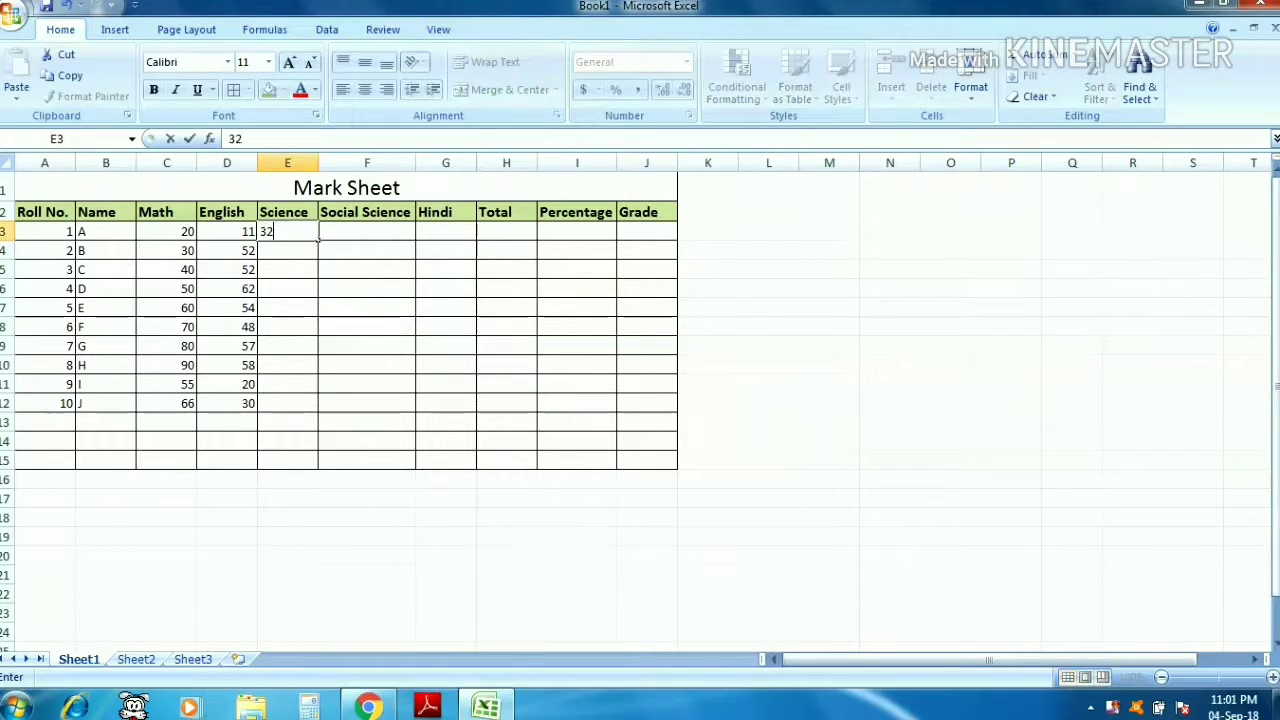
{"action": "key", "text": "Tab"}
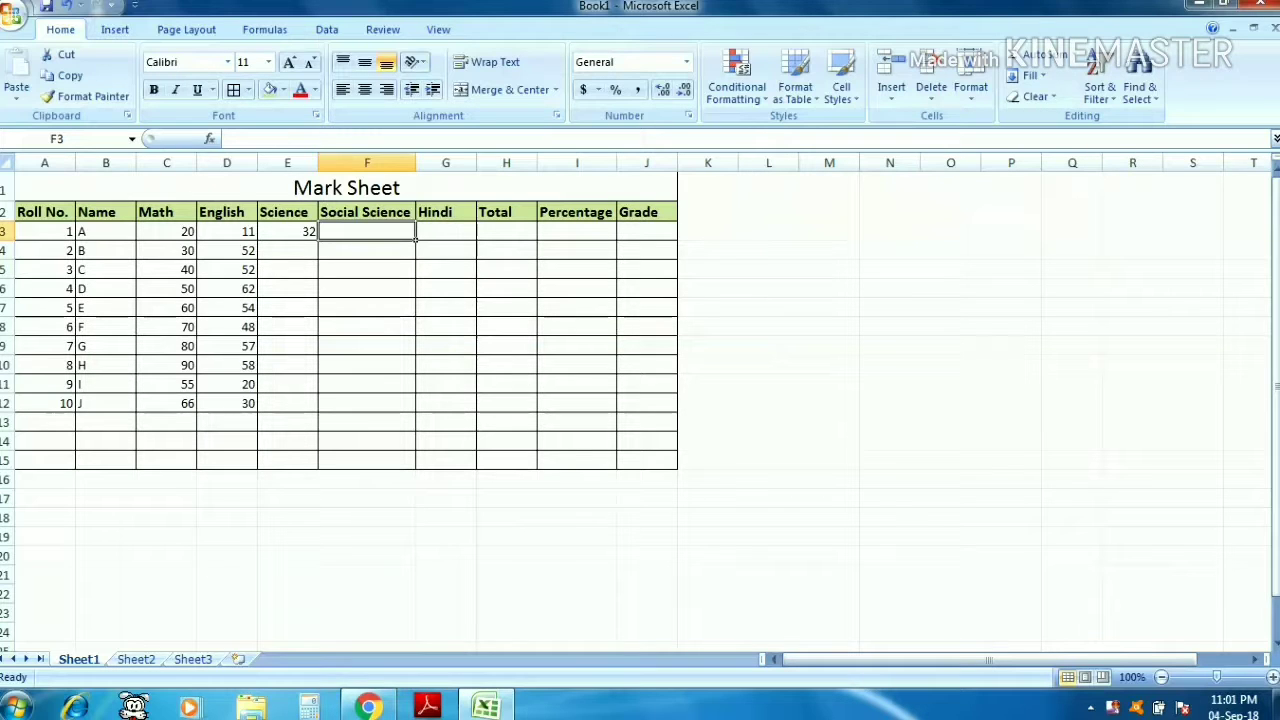
{"action": "key", "text": "Left"}
{"action": "key", "text": "Down"}
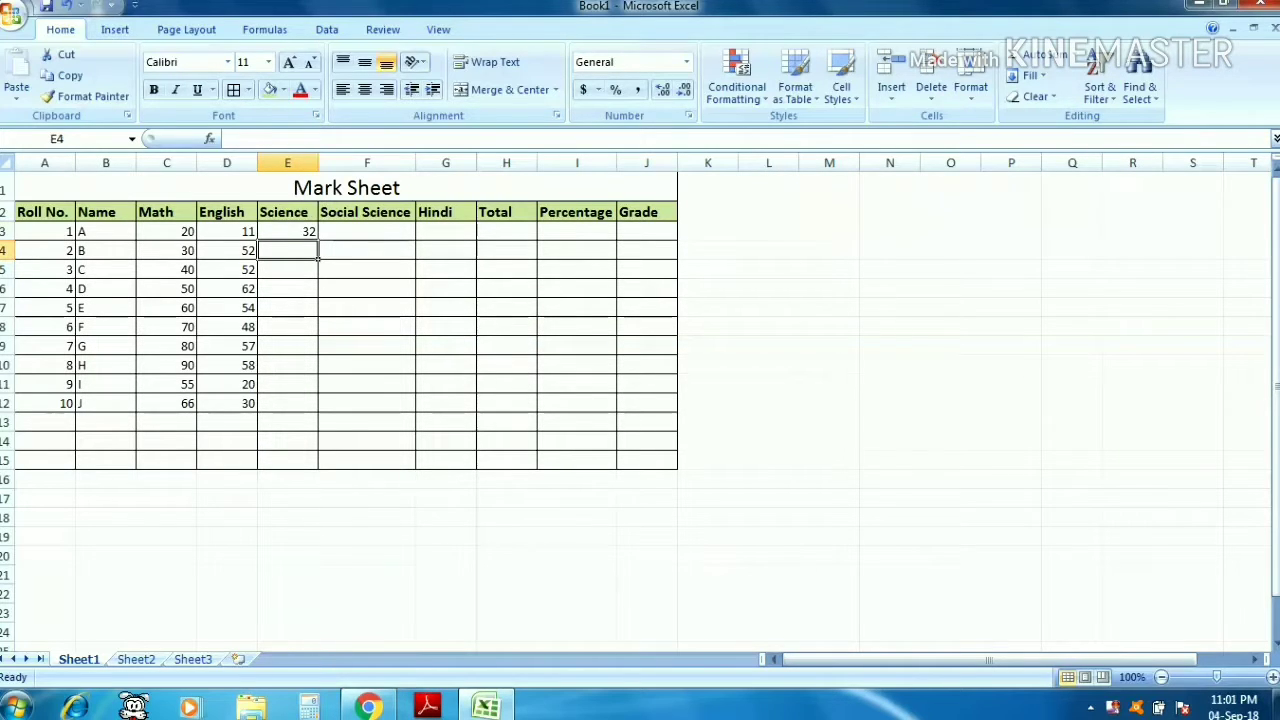
{"action": "type", "text": "44"}
{"action": "key", "text": "Return"}
{"action": "type", "text": "77"}
{"action": "key", "text": "Return"}
{"action": "type", "text": "88"}
{"action": "key", "text": "Return"}
{"action": "type", "text": "66"}
{"action": "key", "text": "Return"}
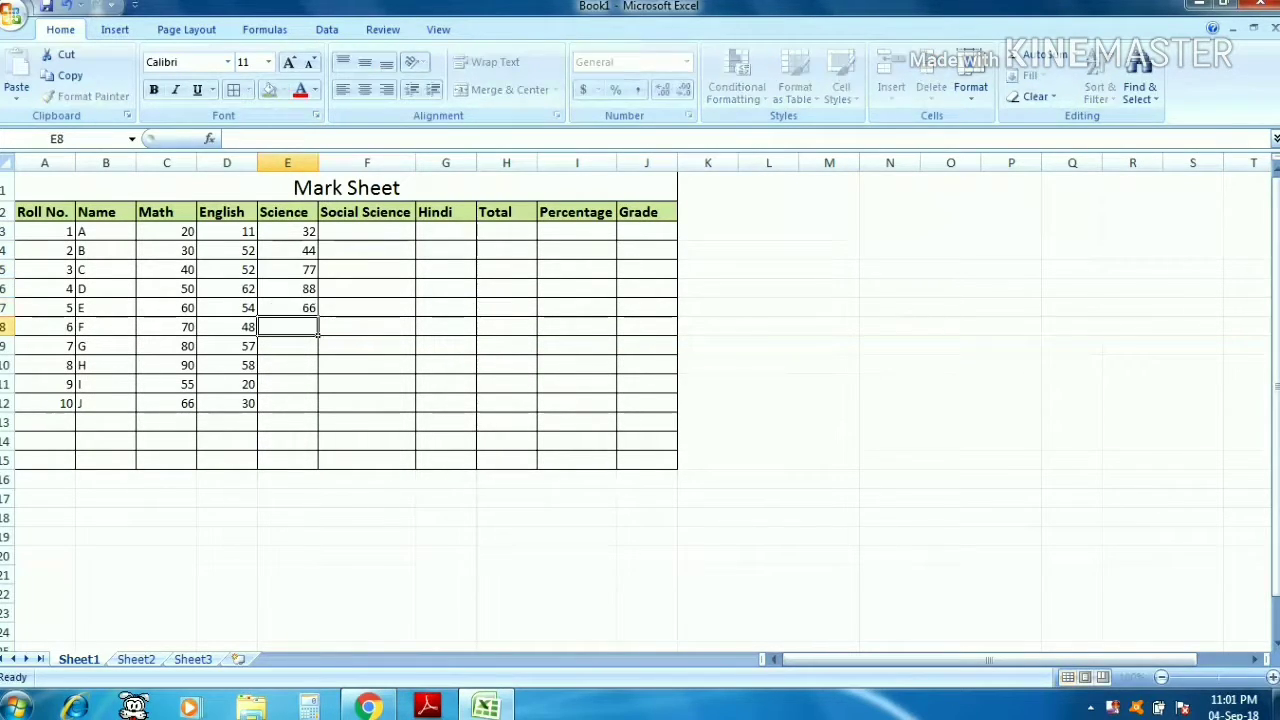
{"action": "type", "text": "55"}
{"action": "key", "text": "Return"}
{"action": "type", "text": "22"}
{"action": "key", "text": "Return"}
{"action": "type", "text": "44"}
{"action": "key", "text": "Return"}
{"action": "type", "text": "11"}
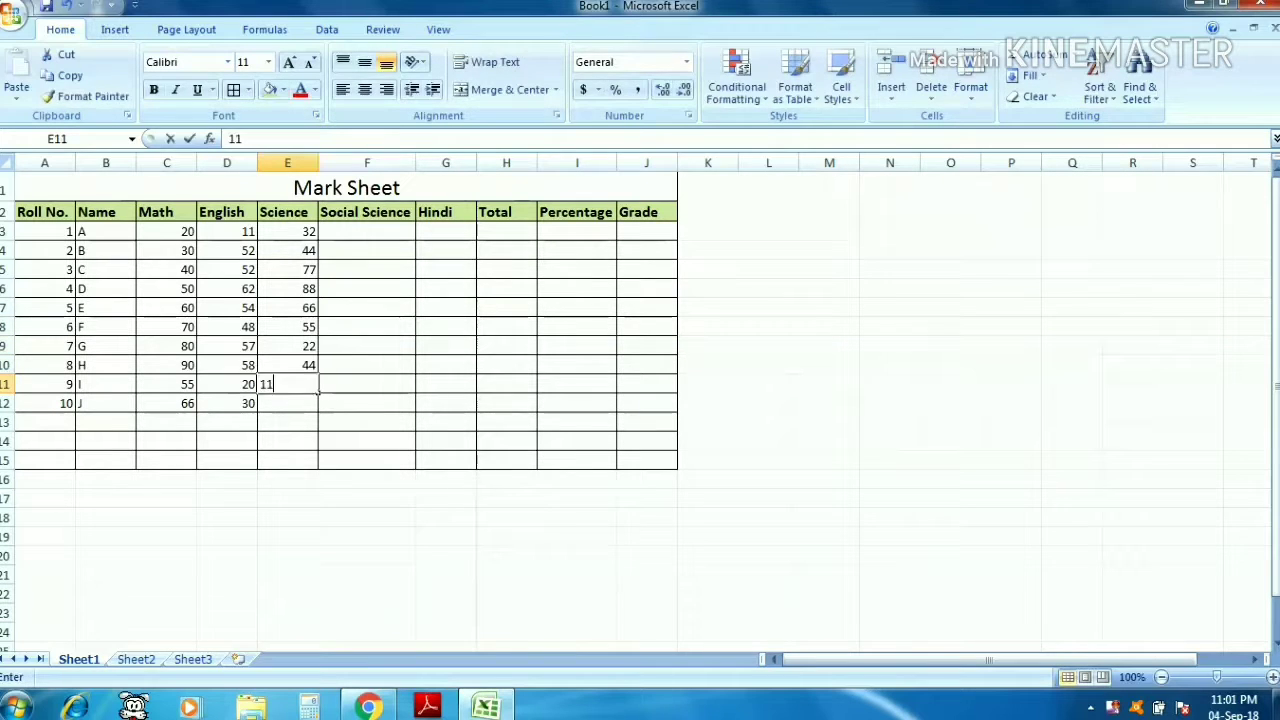
{"action": "key", "text": "Return"}
{"action": "type", "text": "33"}
{"action": "key", "text": "Return"}
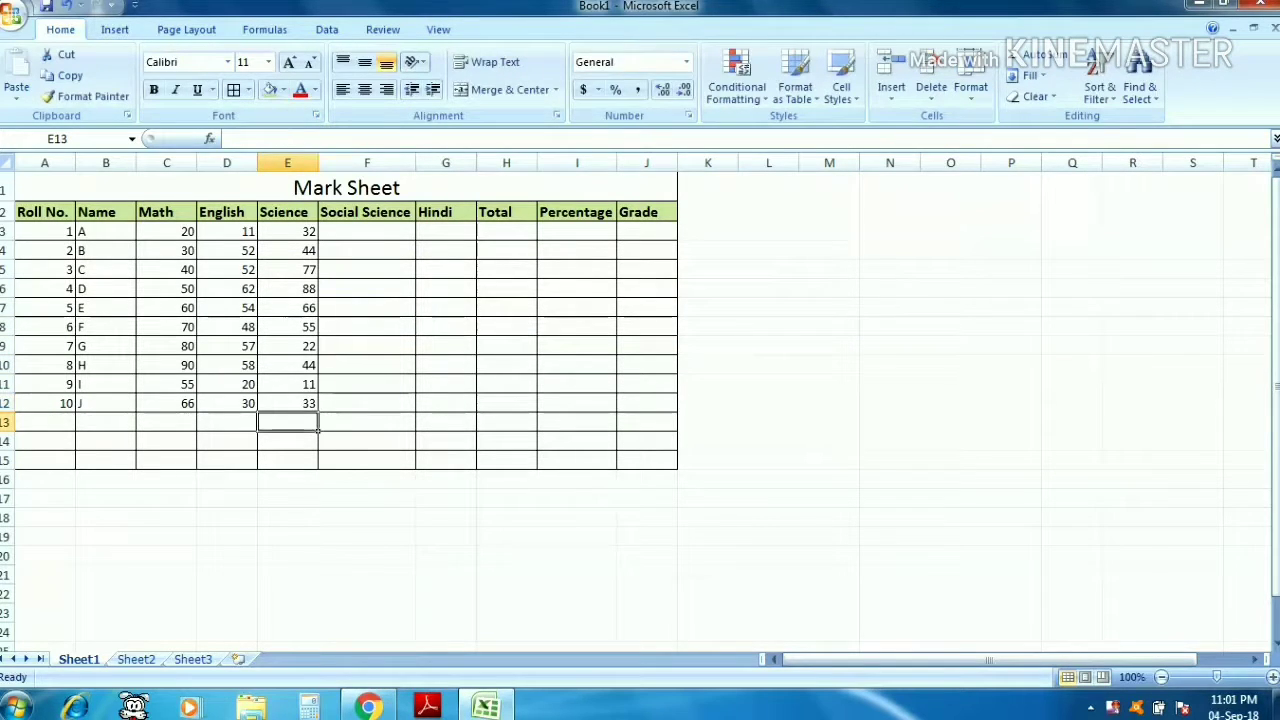
- Enter Social Science marks from the bottom up so F3:F12 hold 66, 11, 33, 11, 44, 22, 55, 77, 88 and 44
{"action": "left_click", "coordinate": [405, 402]}
{"action": "type", "text": "44"}
{"action": "key", "text": "Up"}
{"action": "type", "text": "88"}
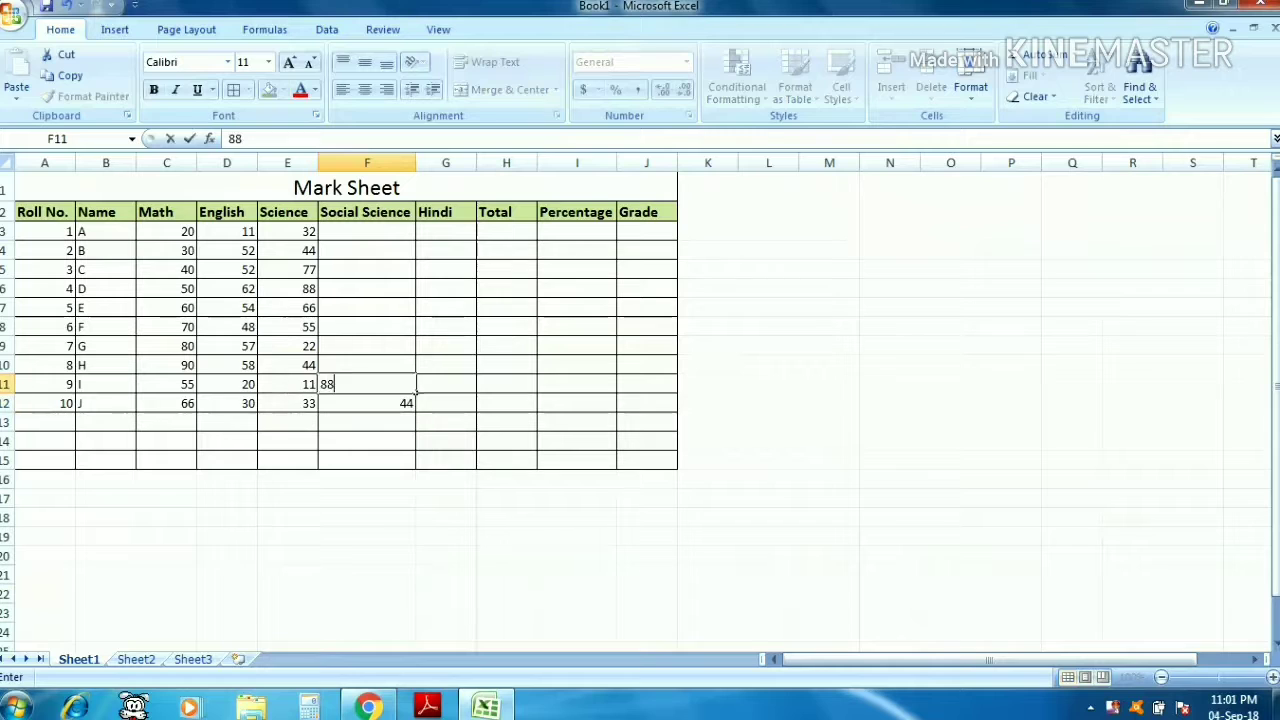
{"action": "key", "text": "Up"}
{"action": "type", "text": "77"}
{"action": "key", "text": "Up"}
{"action": "type", "text": "55"}
{"action": "key", "text": "Up"}
{"action": "type", "text": "22"}
{"action": "key", "text": "Up"}
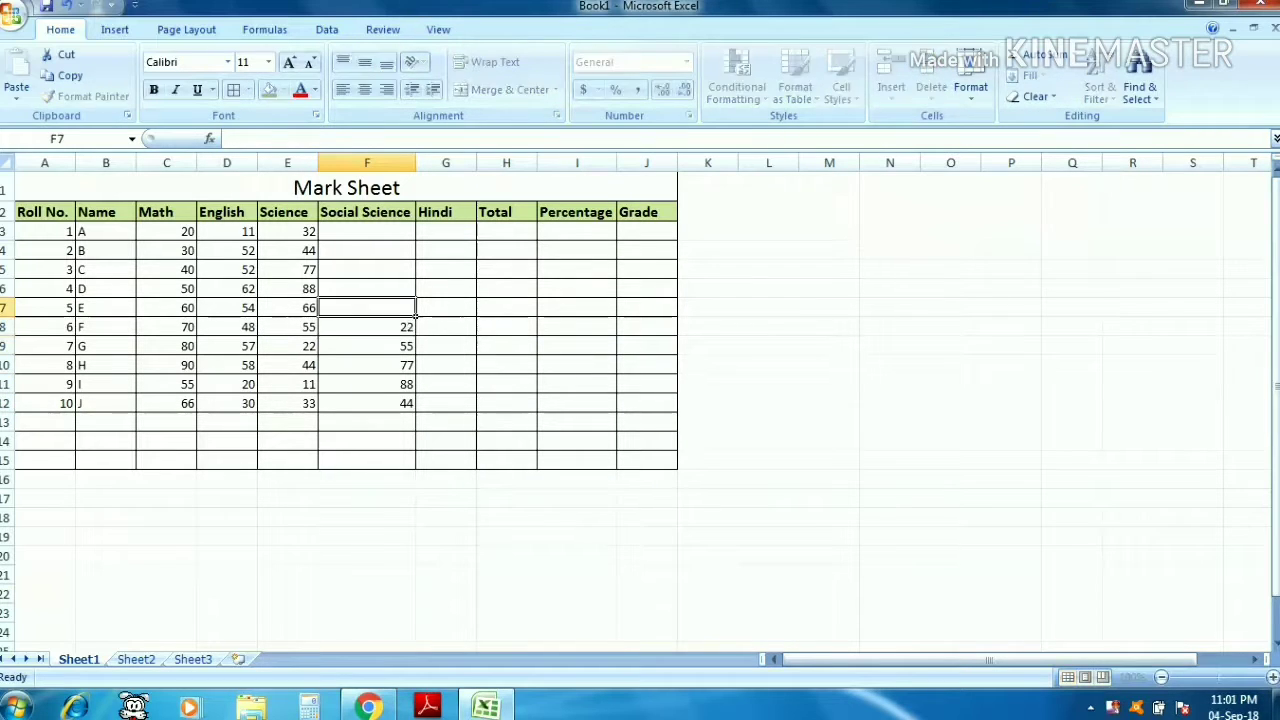
{"action": "type", "text": "44"}
{"action": "key", "text": "Up"}
{"action": "type", "text": "11"}
{"action": "key", "text": "Up"}
{"action": "type", "text": "33"}
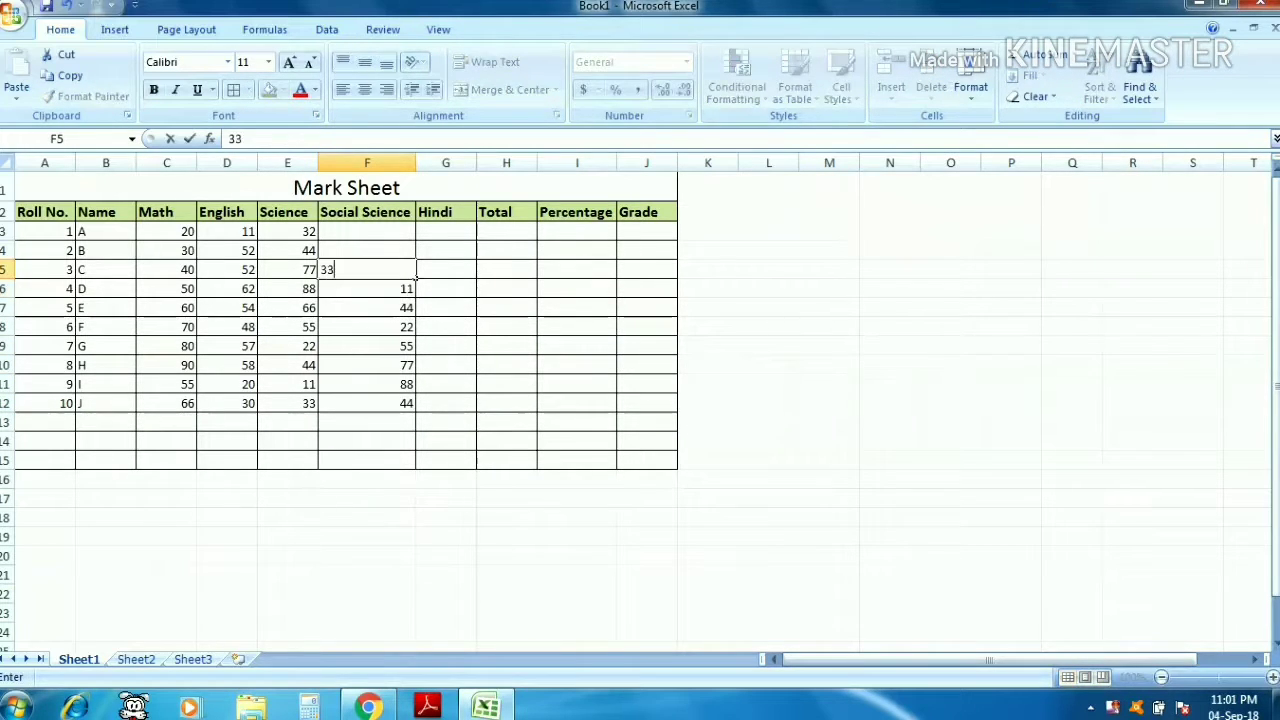
{"action": "key", "text": "Up"}
{"action": "type", "text": "11"}
{"action": "key", "text": "Up"}
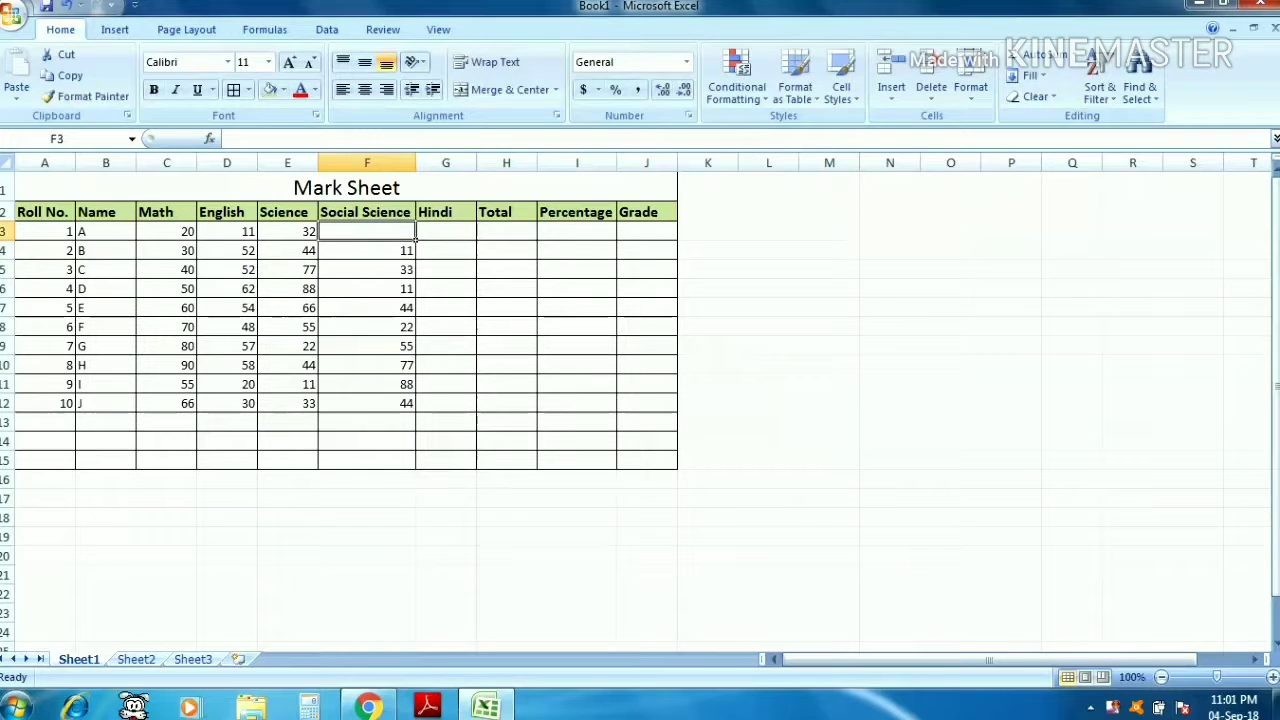
{"action": "type", "text": "66"}
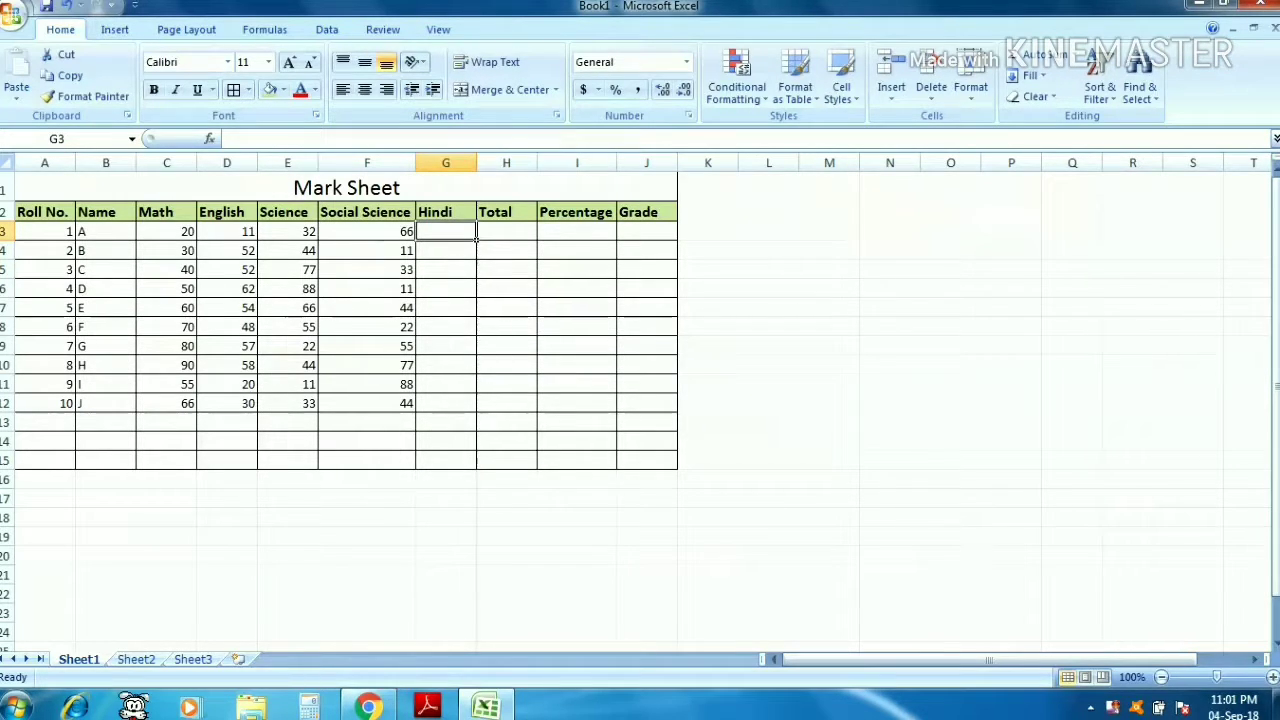
- Enter Hindi marks 25, 23, 24, 65, 75, 45, 12, 45, 65 and 45 in G3:G12
{"action": "type", "text": "25"}
{"action": "key", "text": "Return"}
{"action": "type", "text": "23"}
{"action": "key", "text": "Return"}
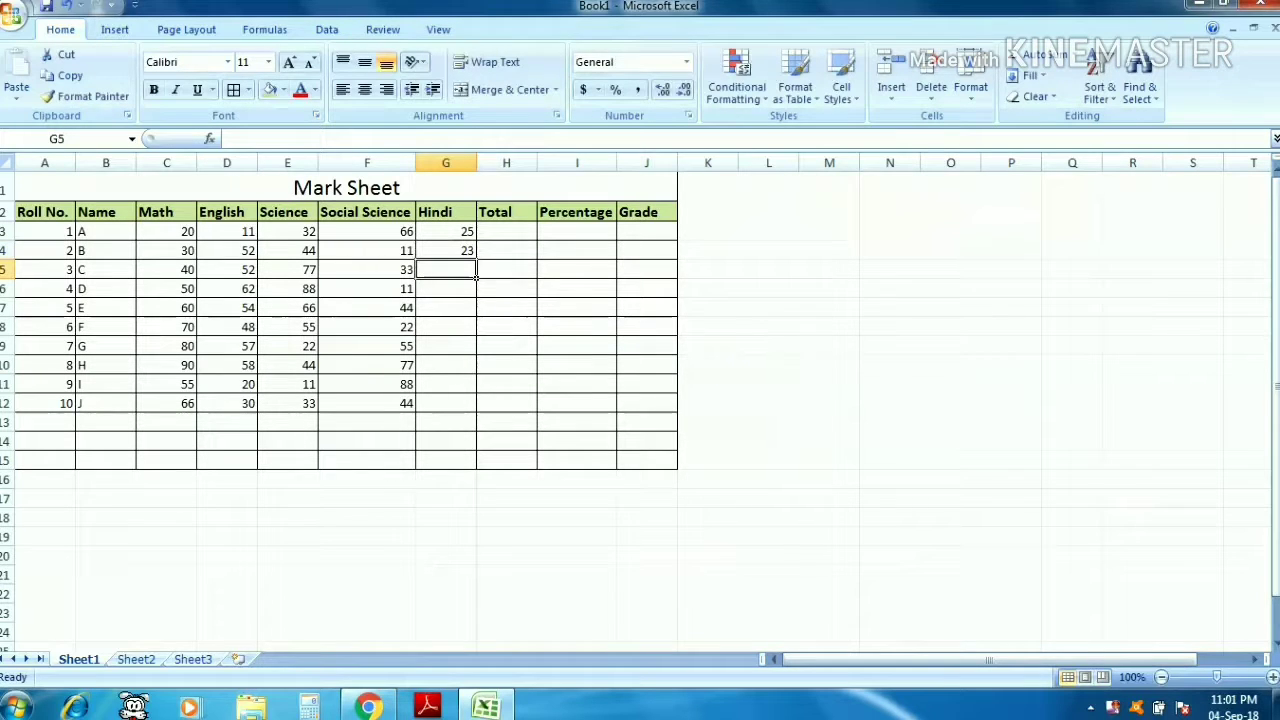
{"action": "type", "text": "24"}
{"action": "key", "text": "Return"}
{"action": "type", "text": "65"}
{"action": "key", "text": "Return"}
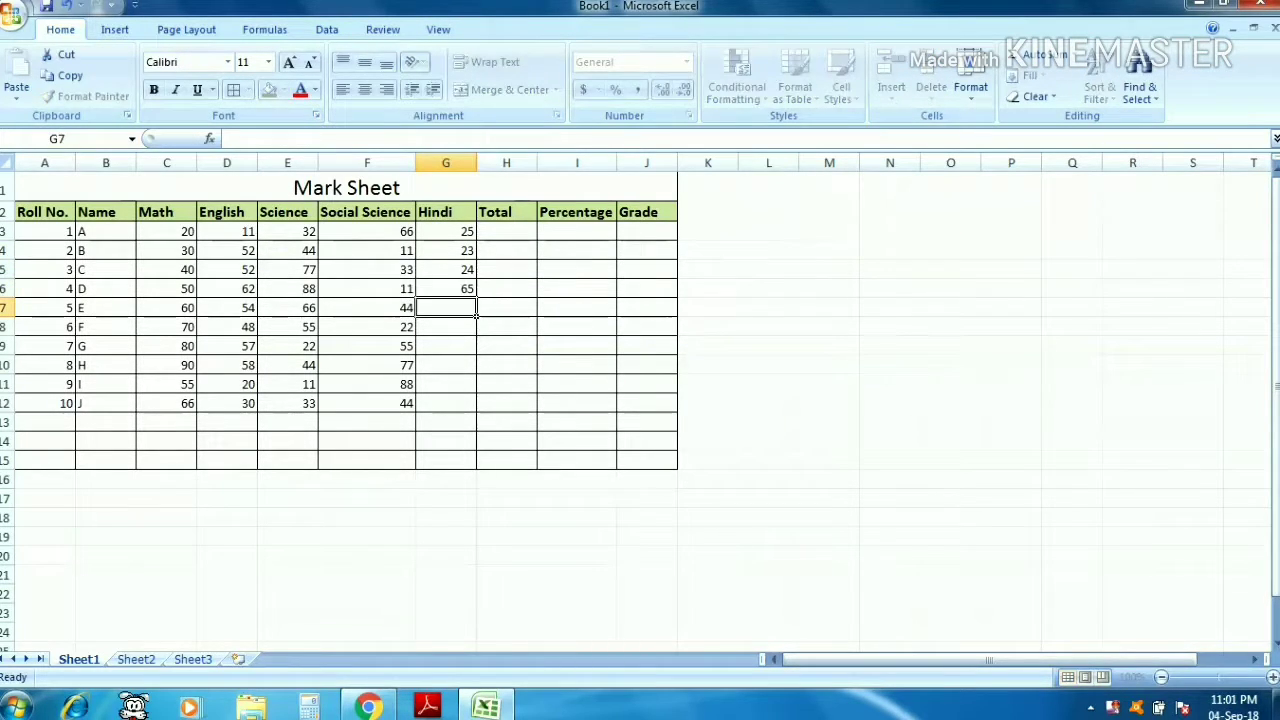
{"action": "type", "text": "75"}
{"action": "key", "text": "Return"}
{"action": "type", "text": "45"}
{"action": "key", "text": "Return"}
{"action": "type", "text": "12"}
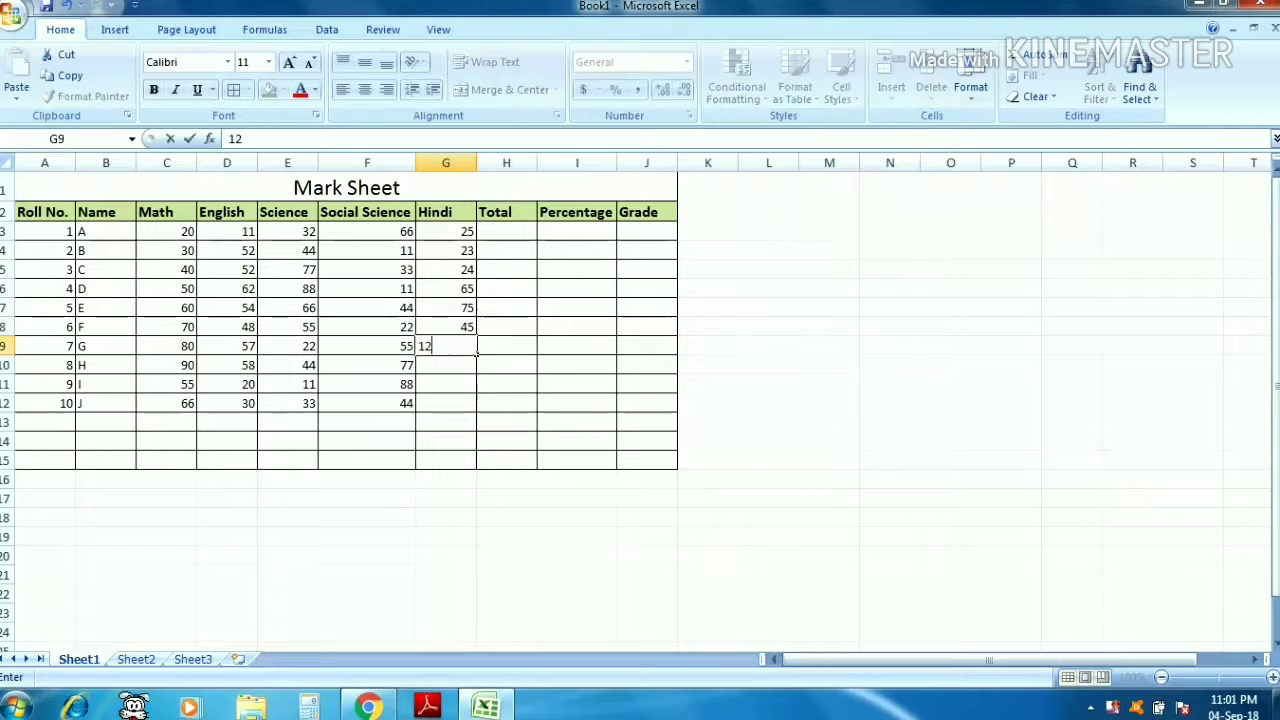
{"action": "key", "text": "Return"}
{"action": "type", "text": "45"}
{"action": "key", "text": "Return"}
{"action": "type", "text": "65"}
{"action": "key", "text": "Return"}
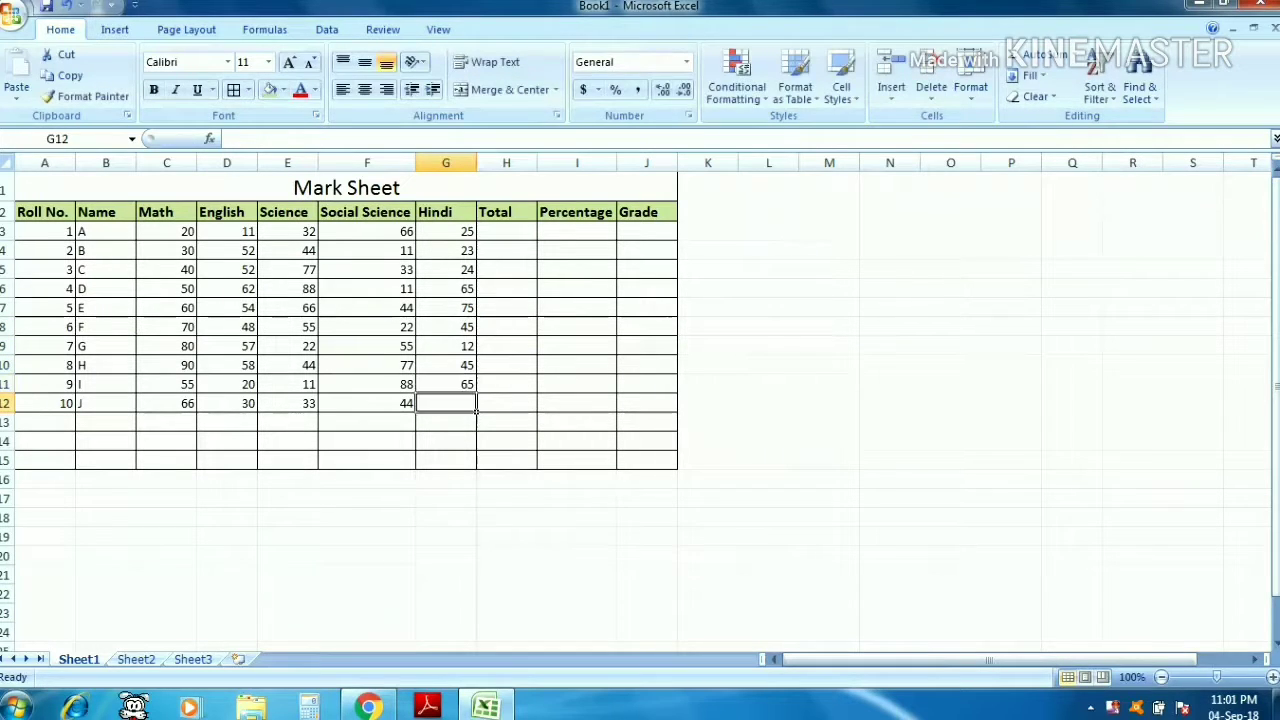
{"action": "type", "text": "45"}
{"action": "key", "text": "Up"}
- Select the student data from A3 across to the end of row 12 and center-align it
{"action": "key", "text": "Down"}
{"action": "key", "text": "Right"}
{"action": "key", "text": "Up"}
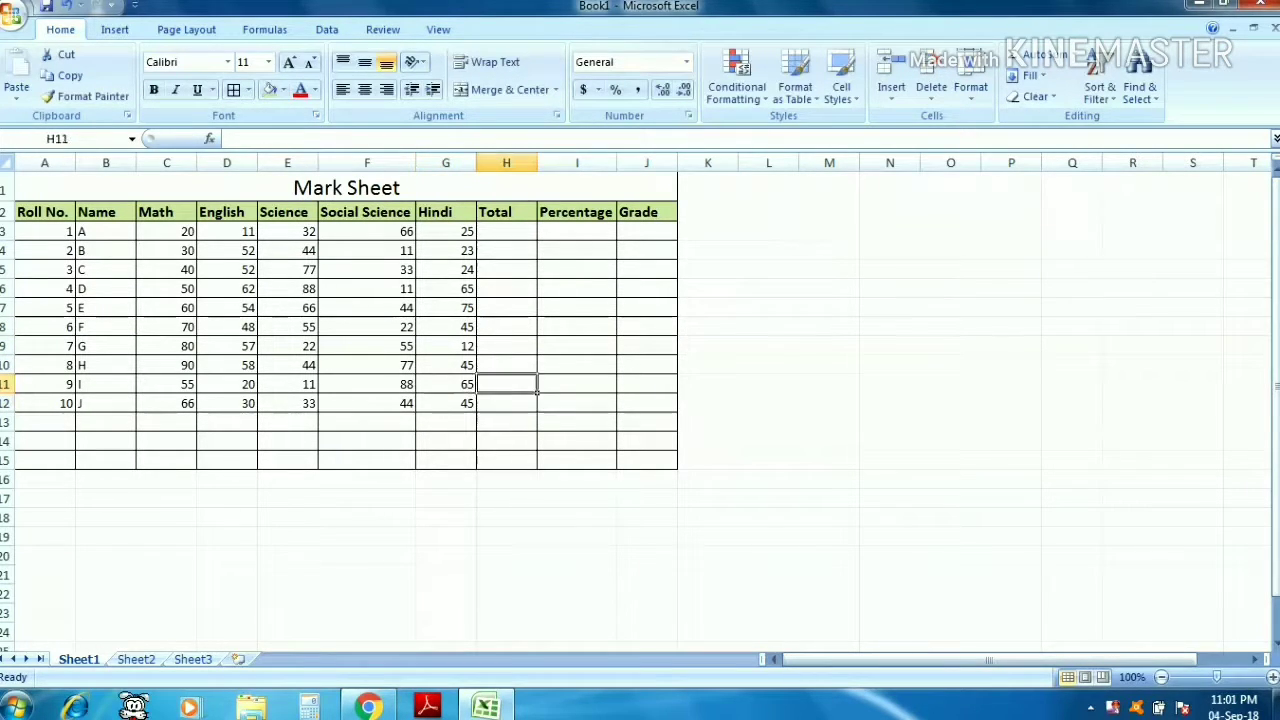
{"action": "key", "text": "Up"}
{"action": "key", "text": "Up"}
{"action": "key", "text": "Up"}
{"action": "key", "text": "Up"}
{"action": "key", "text": "Up"}
{"action": "key", "text": "Up"}
{"action": "key", "text": "Up"}
{"action": "key", "text": "Up"}
{"action": "key", "text": "Left"}
{"action": "key", "text": "Left"}
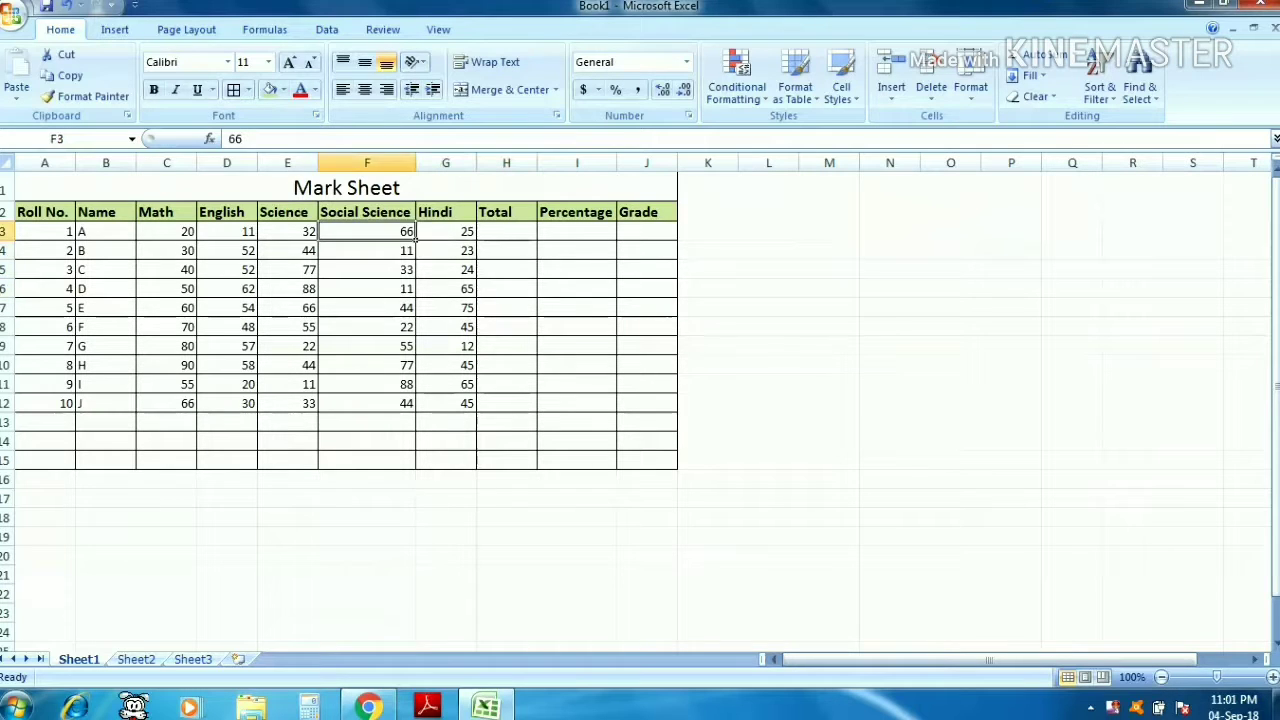
{"action": "key", "text": "Left"}
{"action": "key", "text": "Left"}
{"action": "key", "text": "Left"}
{"action": "key", "text": "Left"}
{"action": "key", "text": "Left"}
{"action": "key", "text": "ctrl+shift+Down"}
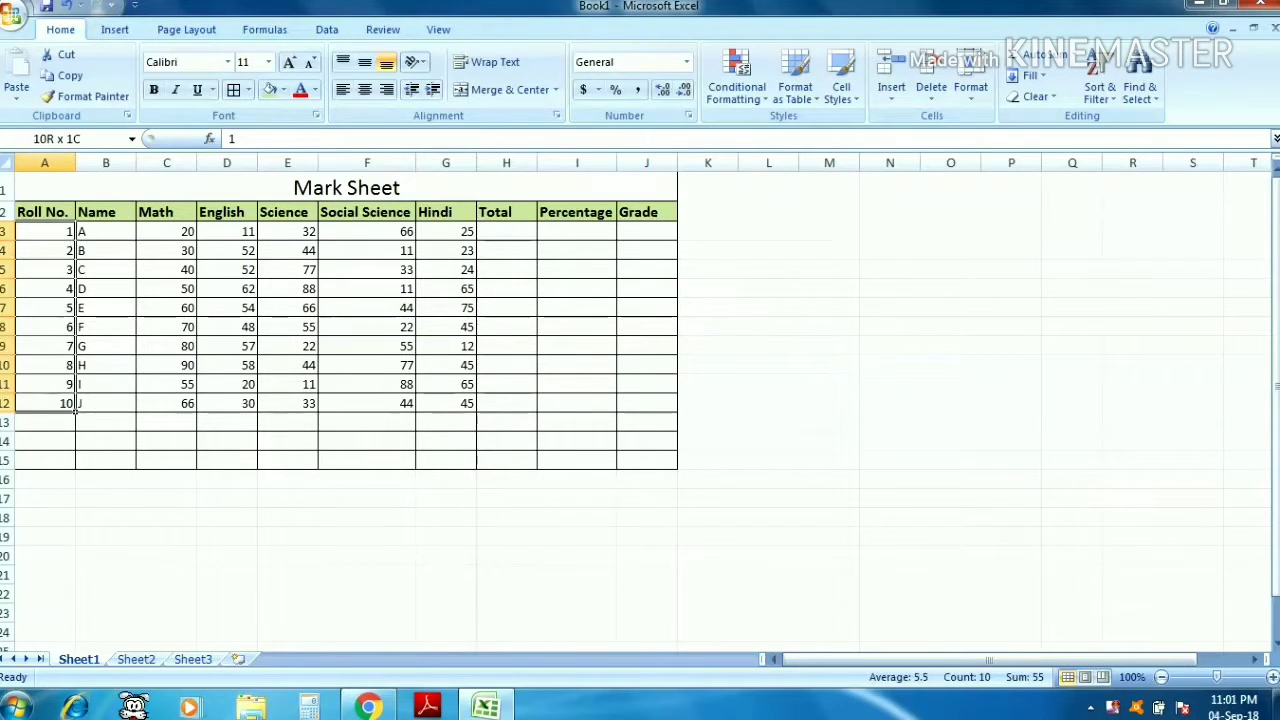
{"action": "key", "text": "ctrl+shift+Right"}
{"action": "key", "text": "ctrl+shift+Right"}
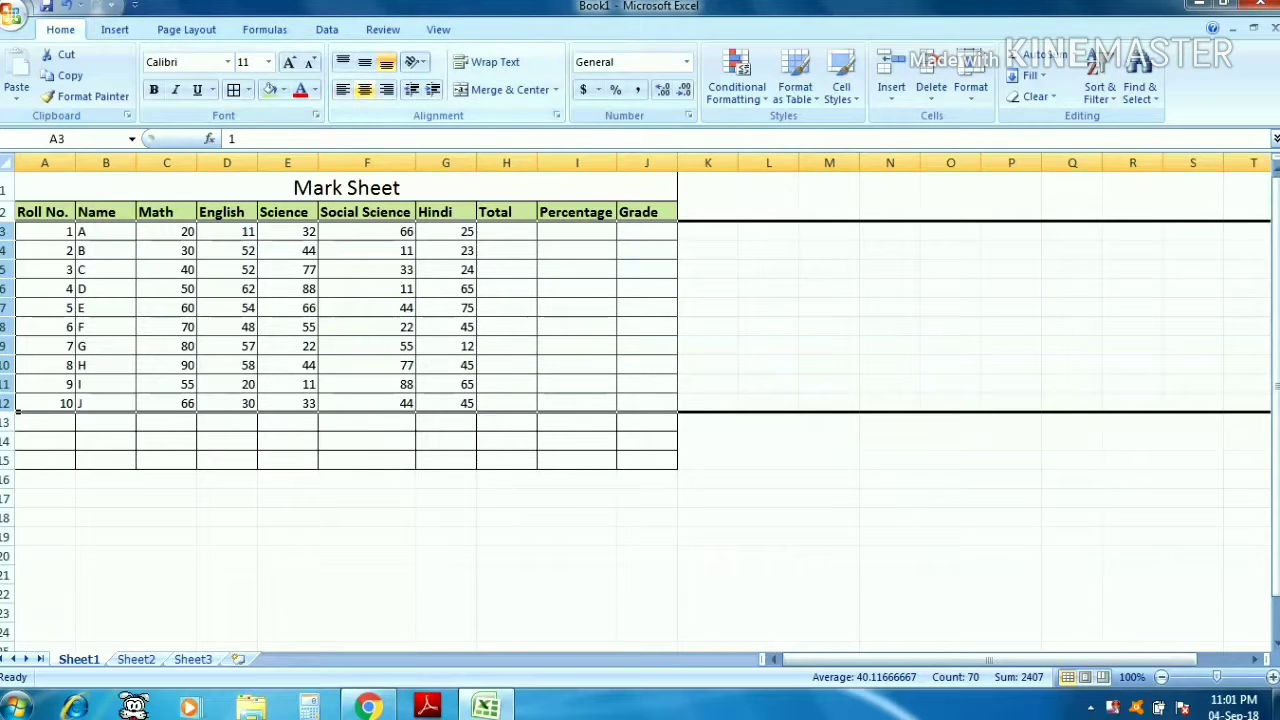
{"action": "left_click", "coordinate": [365, 89]}
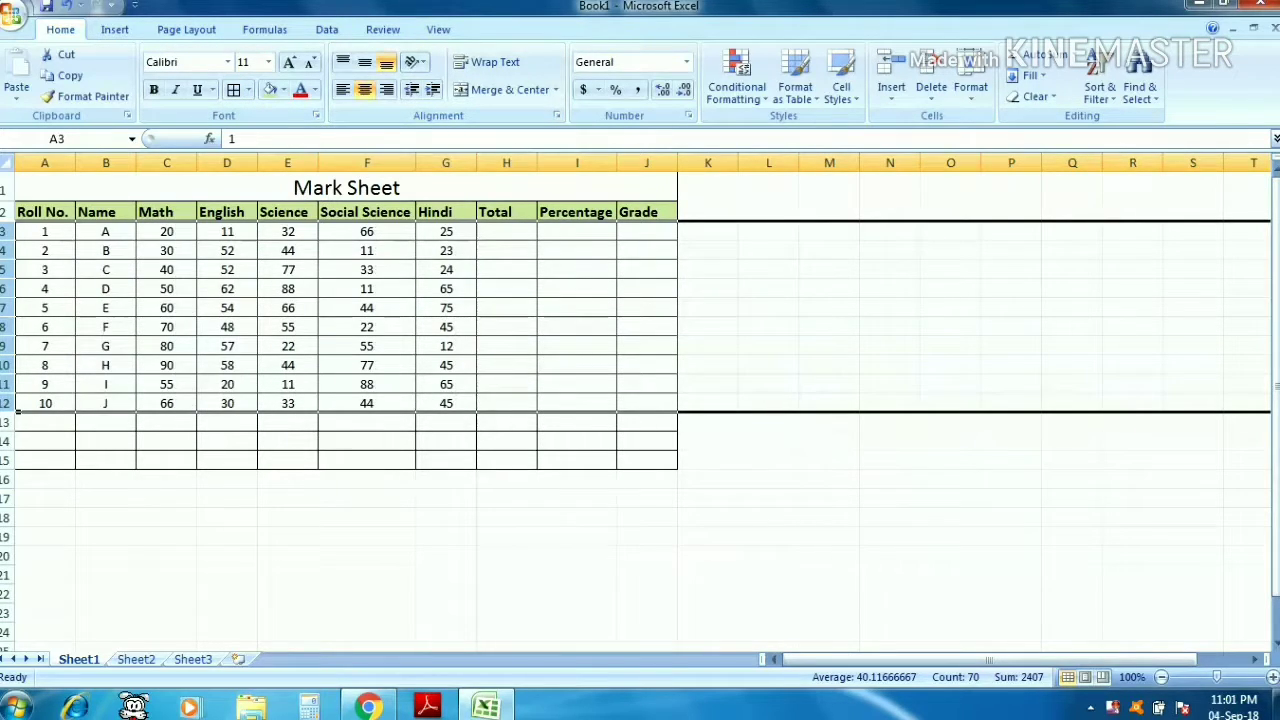
- Insert an AutoSum total of C3:G3 in H3 and fill the total formula down to H12
{"action": "left_click", "coordinate": [507, 231]}
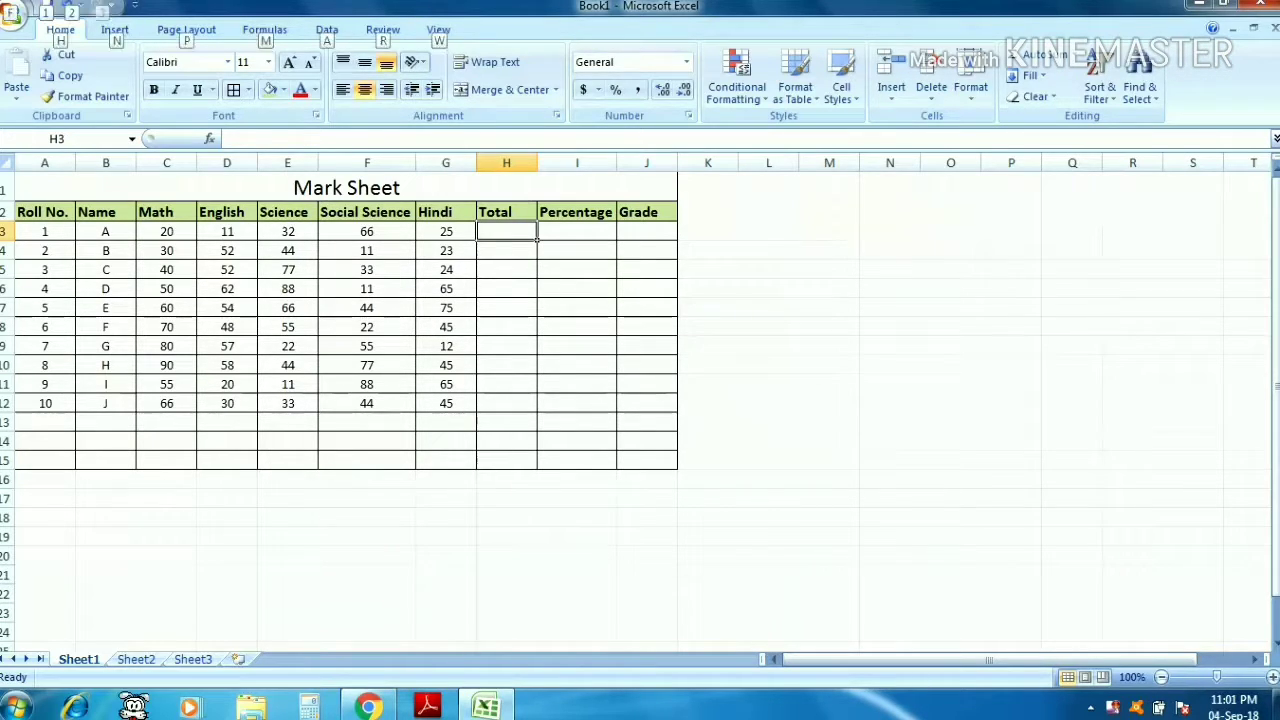
{"action": "key", "text": "alt+equal"}
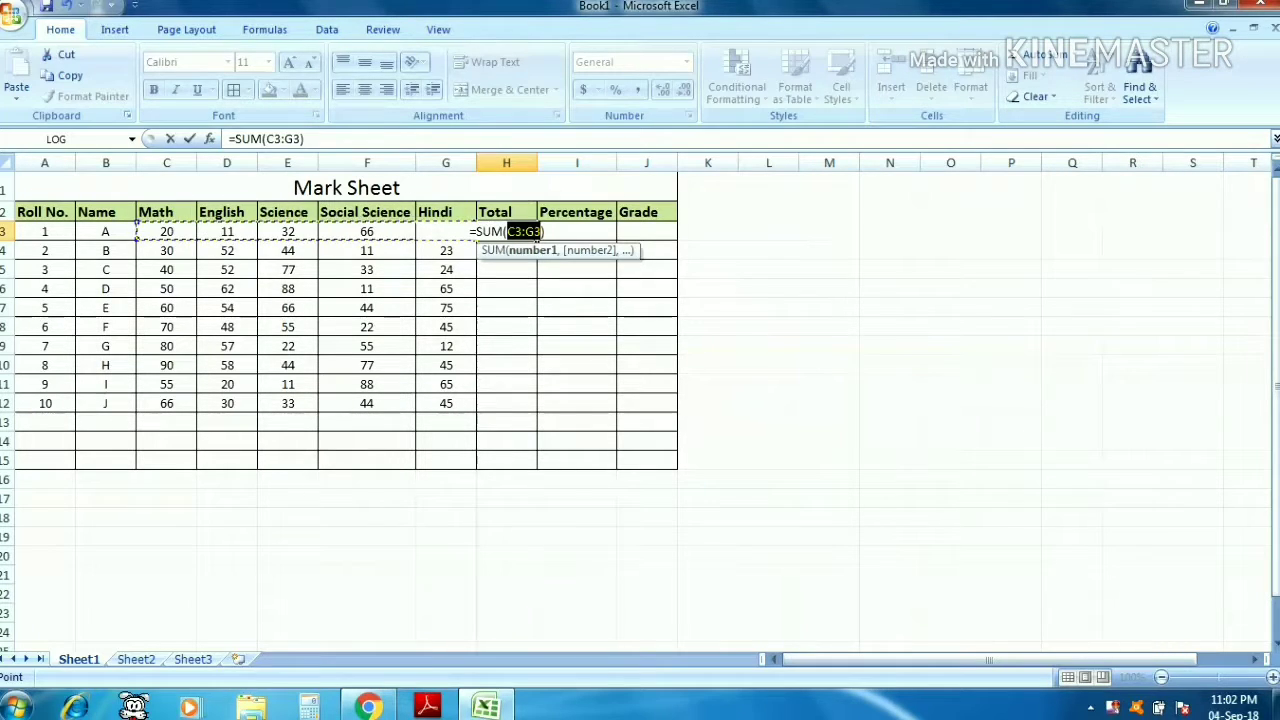
{"action": "key", "text": "Return"}
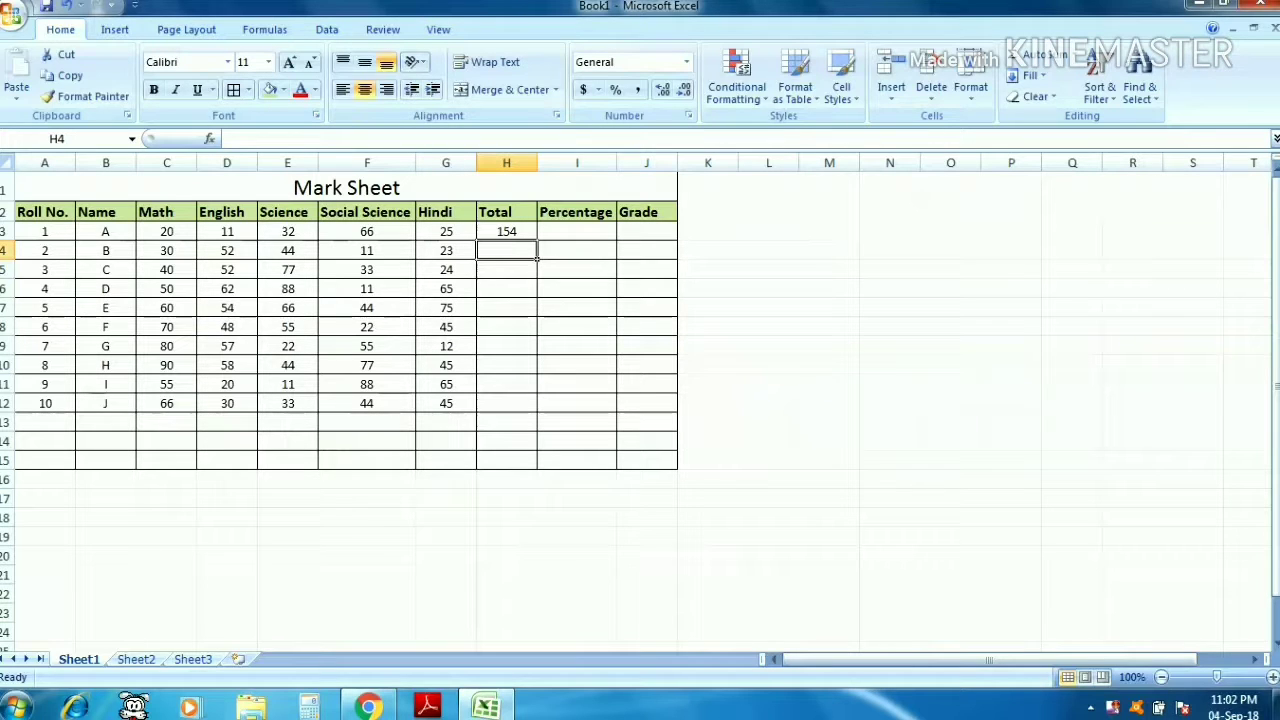
{"action": "left_click", "coordinate": [507, 231]}
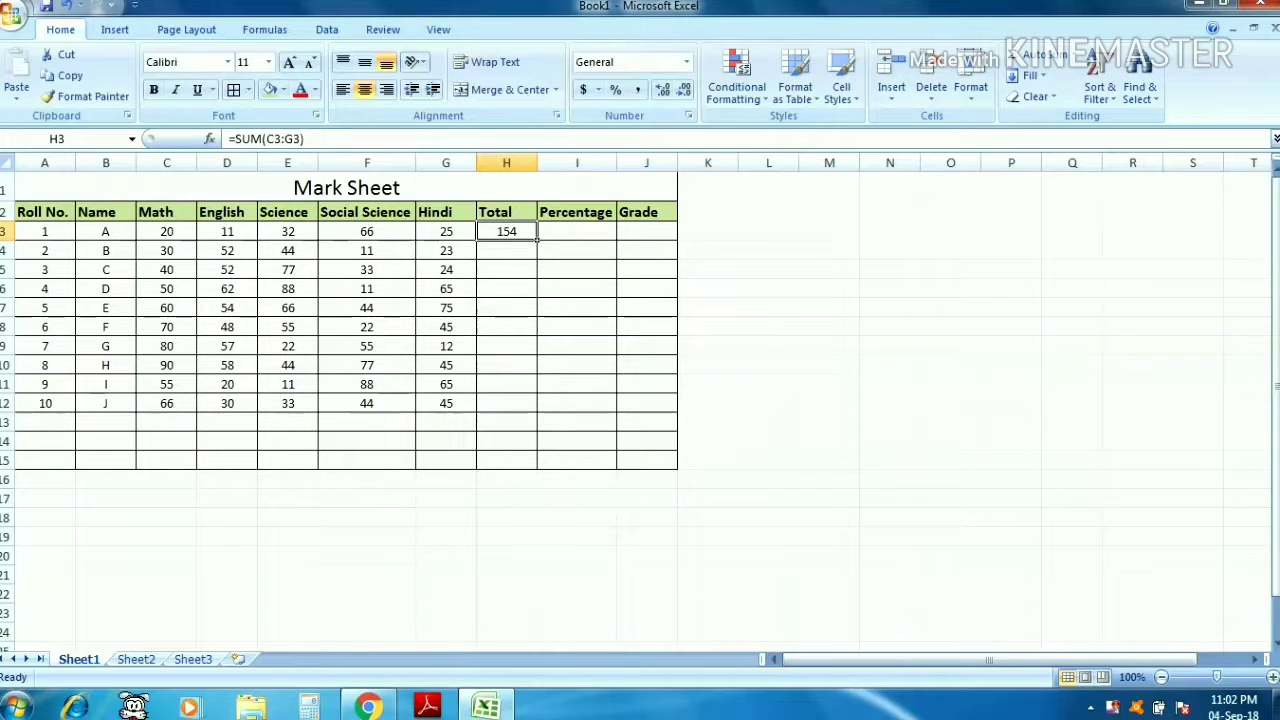
{"action": "left_click_drag", "start_coordinate": [537, 240], "coordinate": [537, 410]}
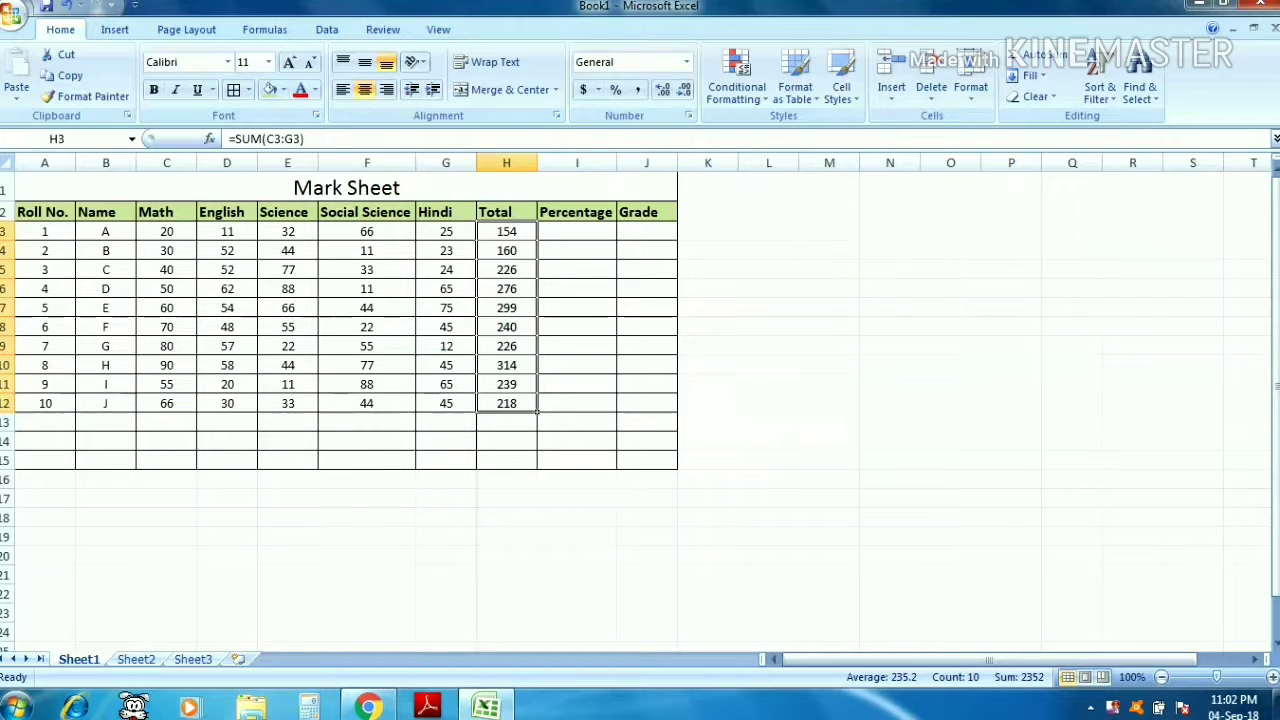
- Enter the percentage formula =AVERAGE(H3*100/500) in I3
{"action": "left_click", "coordinate": [577, 231]}
{"action": "type", "text": "=AVE"}
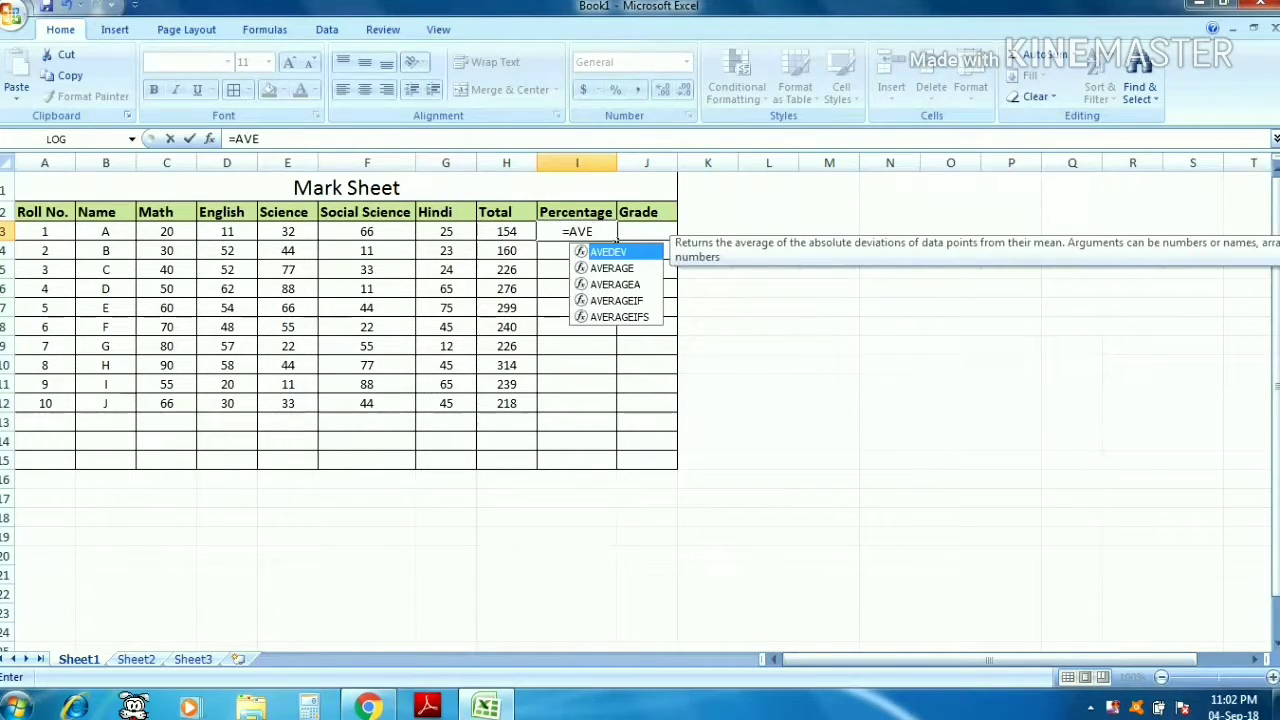
{"action": "type", "text": "RAGE"}
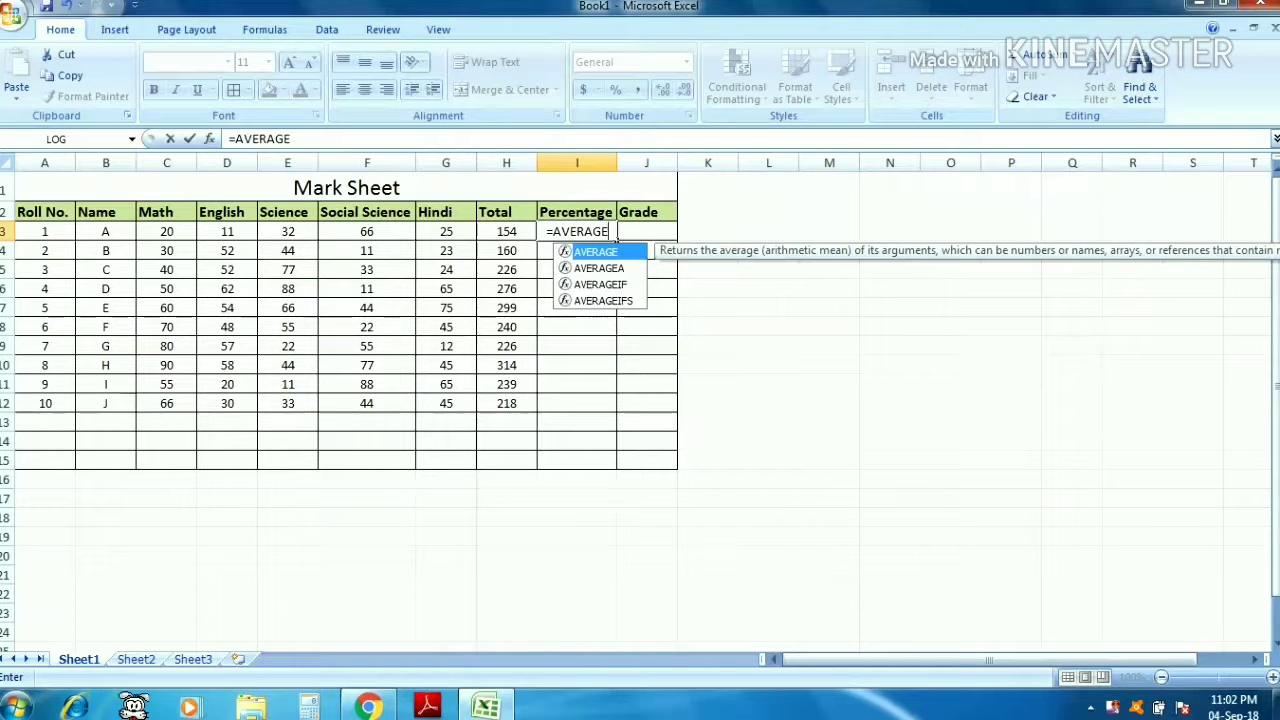
{"action": "type", "text": "("}
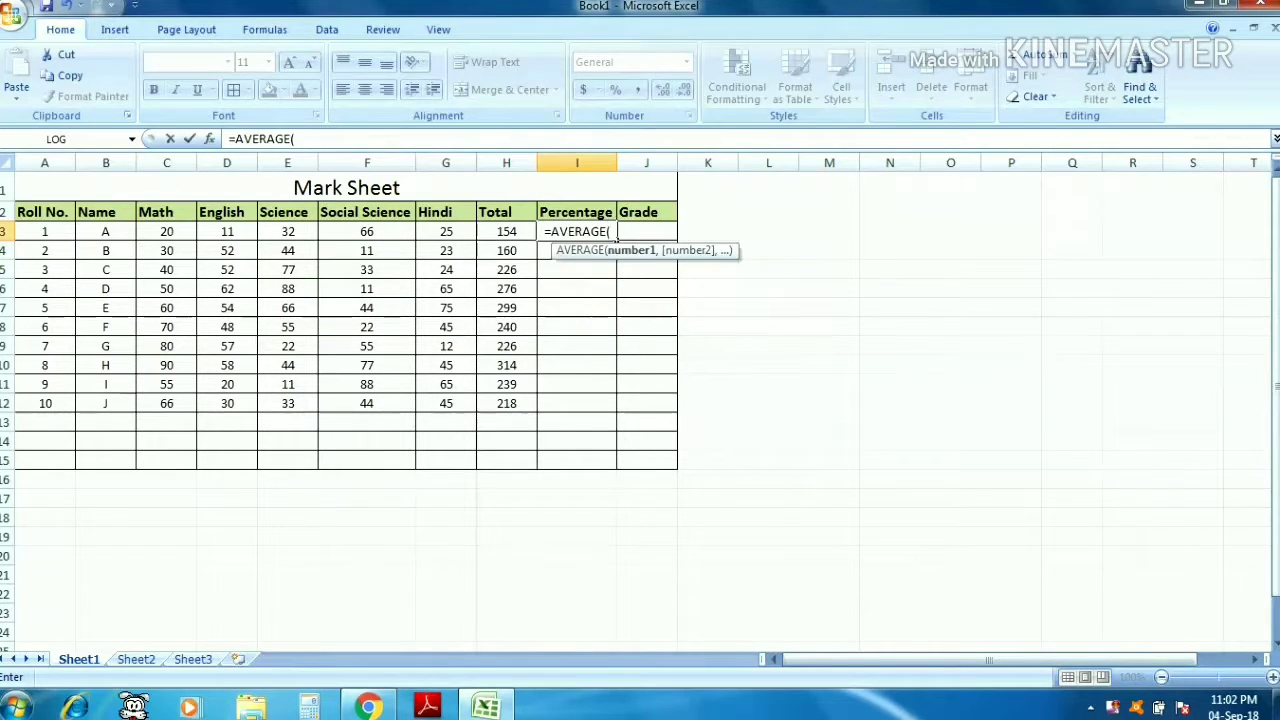
{"action": "key", "text": "Left"}
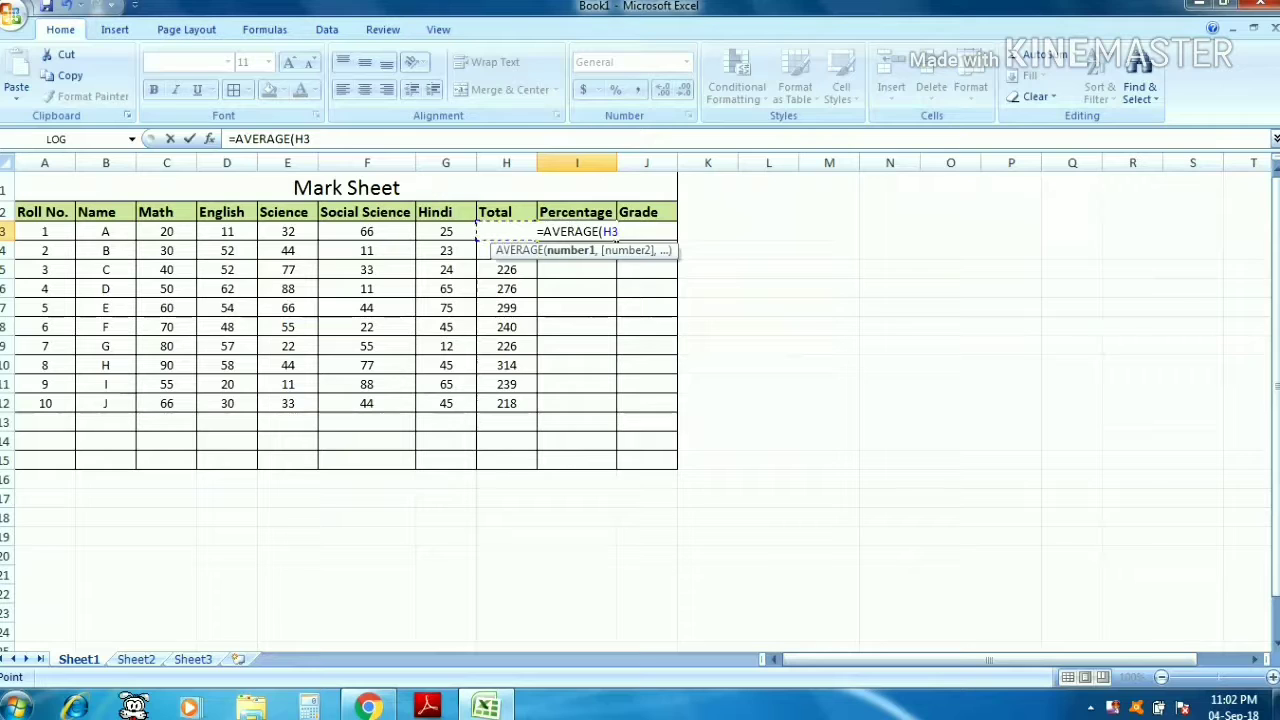
{"action": "type", "text": "*100"}
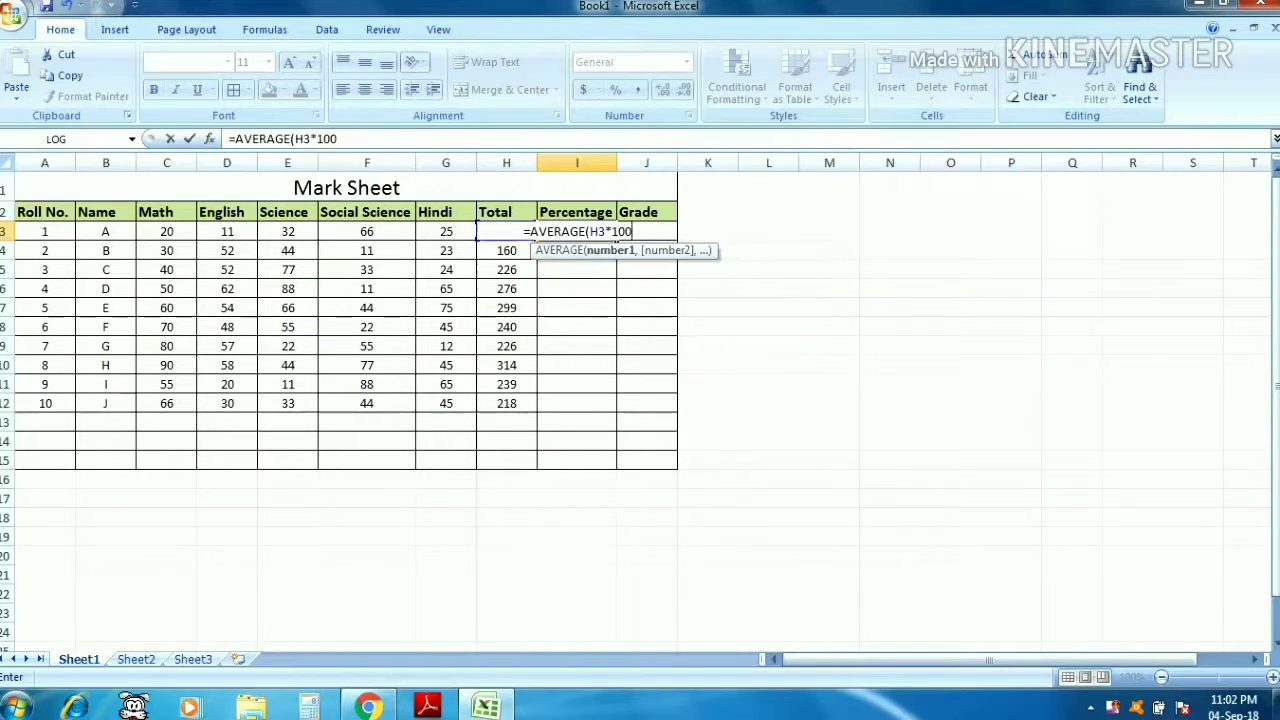
{"action": "type", "text": "/"}
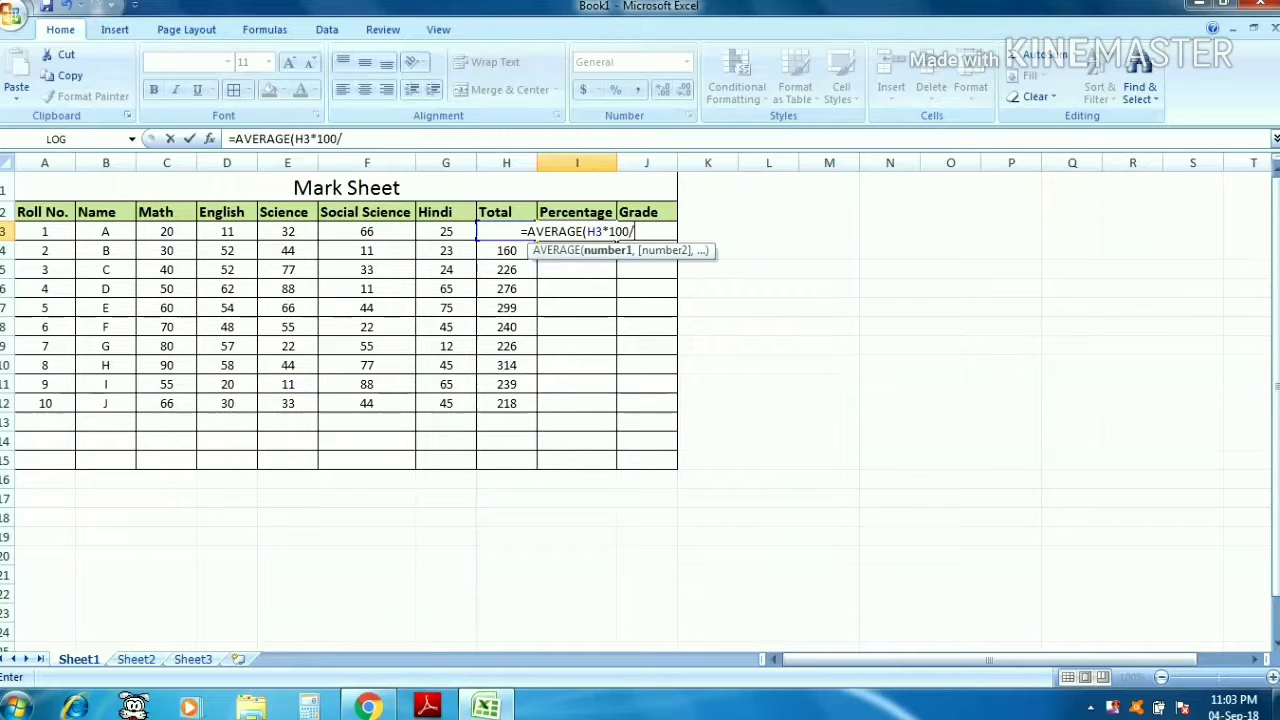
{"action": "type", "text": "500"}
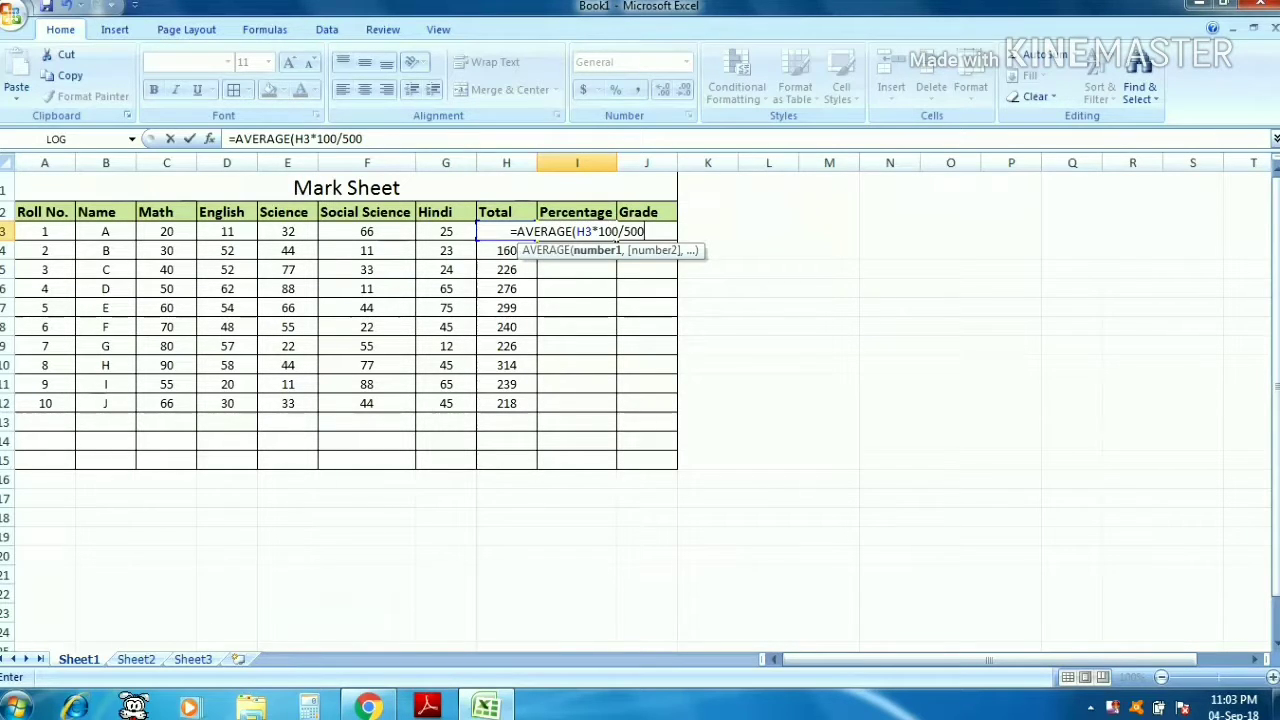
{"action": "key", "text": "Return"}
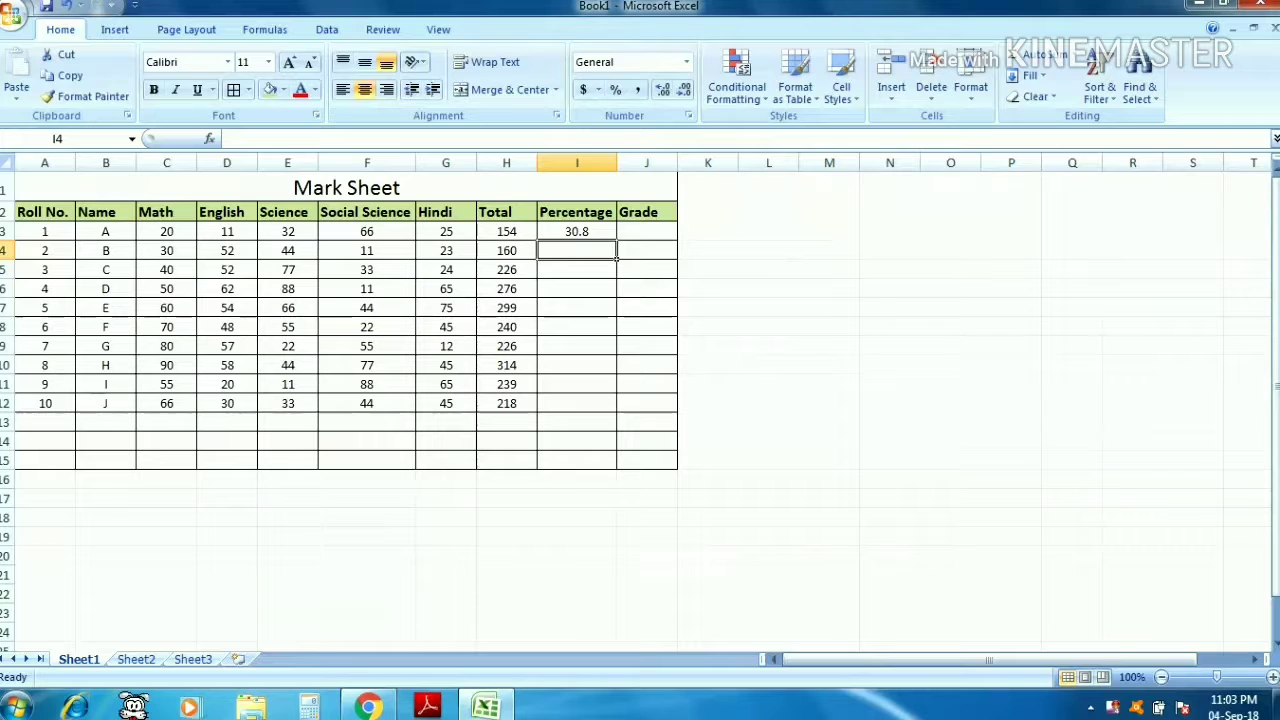
- Fill the percentage formula from I3 down to I12
{"action": "left_click", "coordinate": [577, 231]}
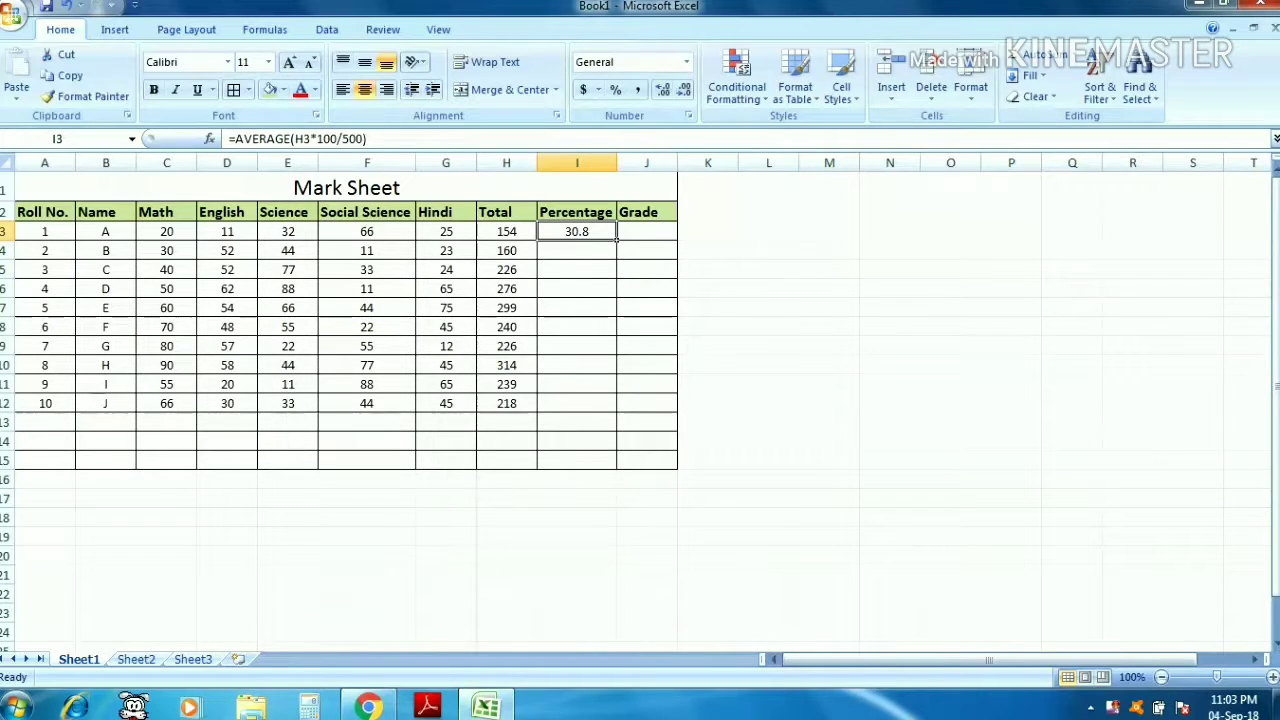
{"action": "left_click_drag", "start_coordinate": [617, 240], "coordinate": [617, 374]}
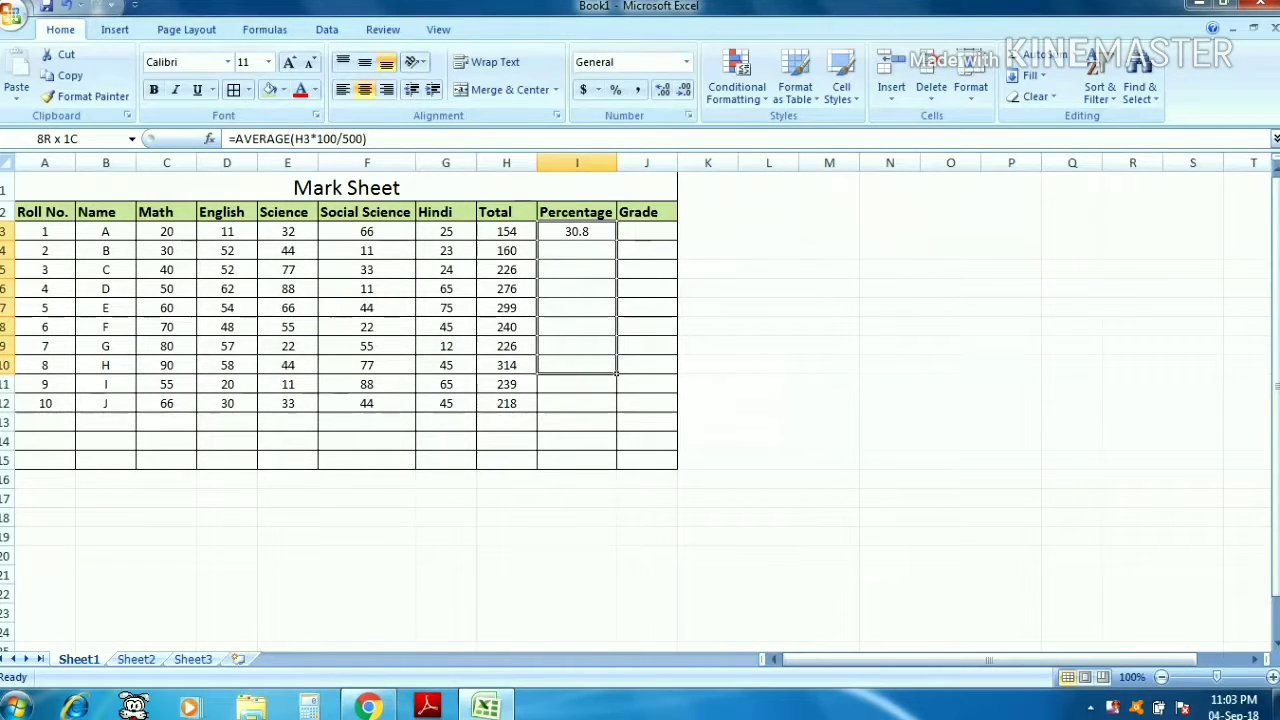
{"action": "left_click_drag", "start_coordinate": [617, 374], "coordinate": [617, 412]}
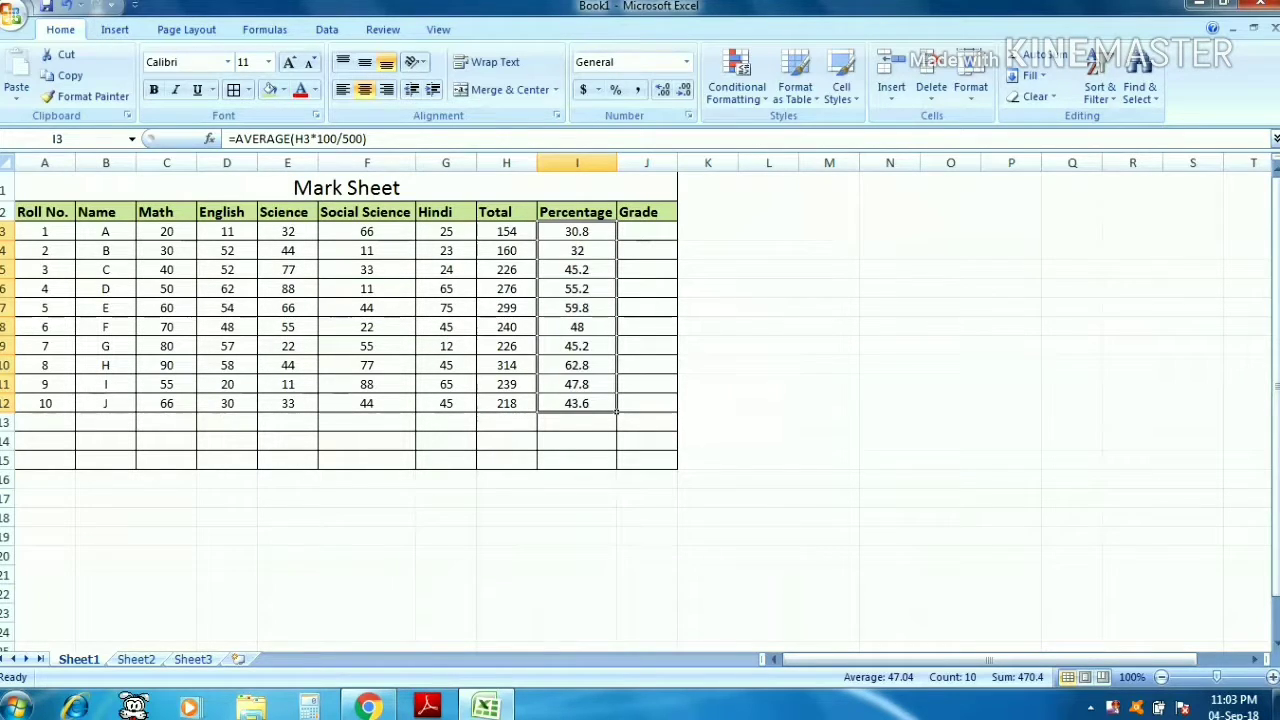
- Step through the percentage cells in column I to check each row's formula
{"action": "left_click", "coordinate": [577, 251]}
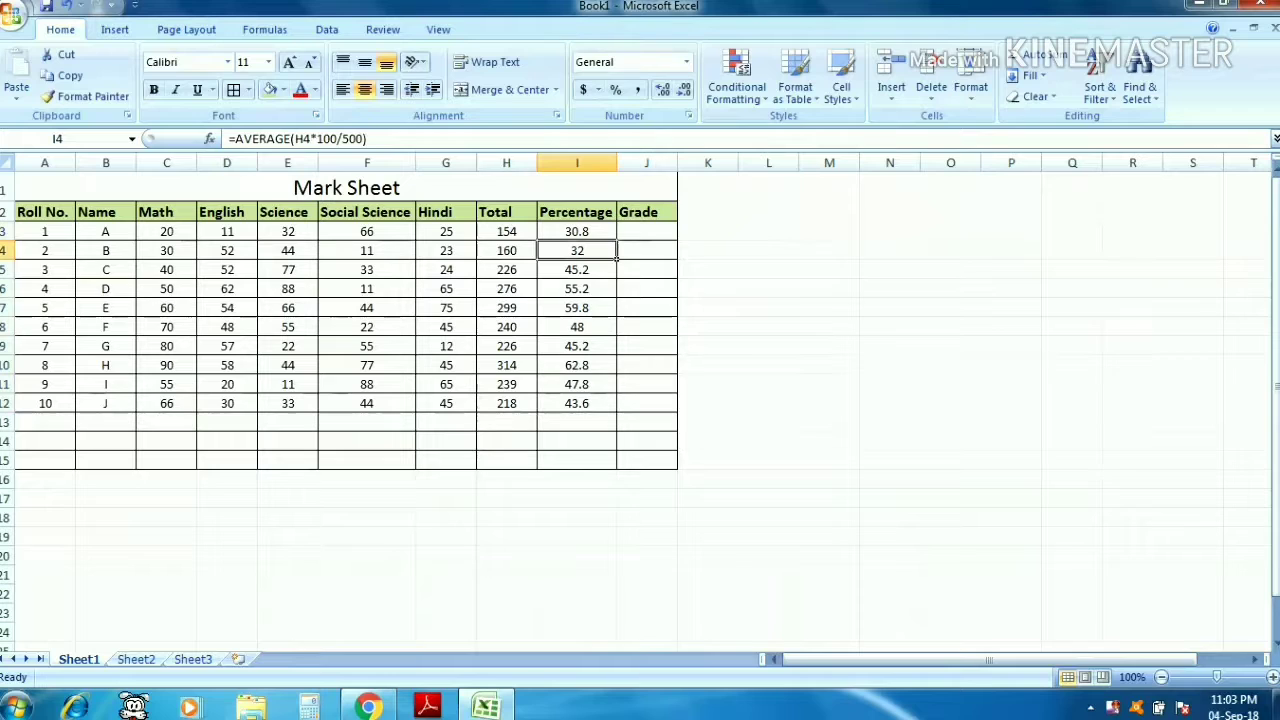
{"action": "left_click", "coordinate": [577, 232]}
{"action": "left_click", "coordinate": [577, 251]}
{"action": "key", "text": "Down"}
{"action": "key", "text": "Down"}
{"action": "key", "text": "Down"}
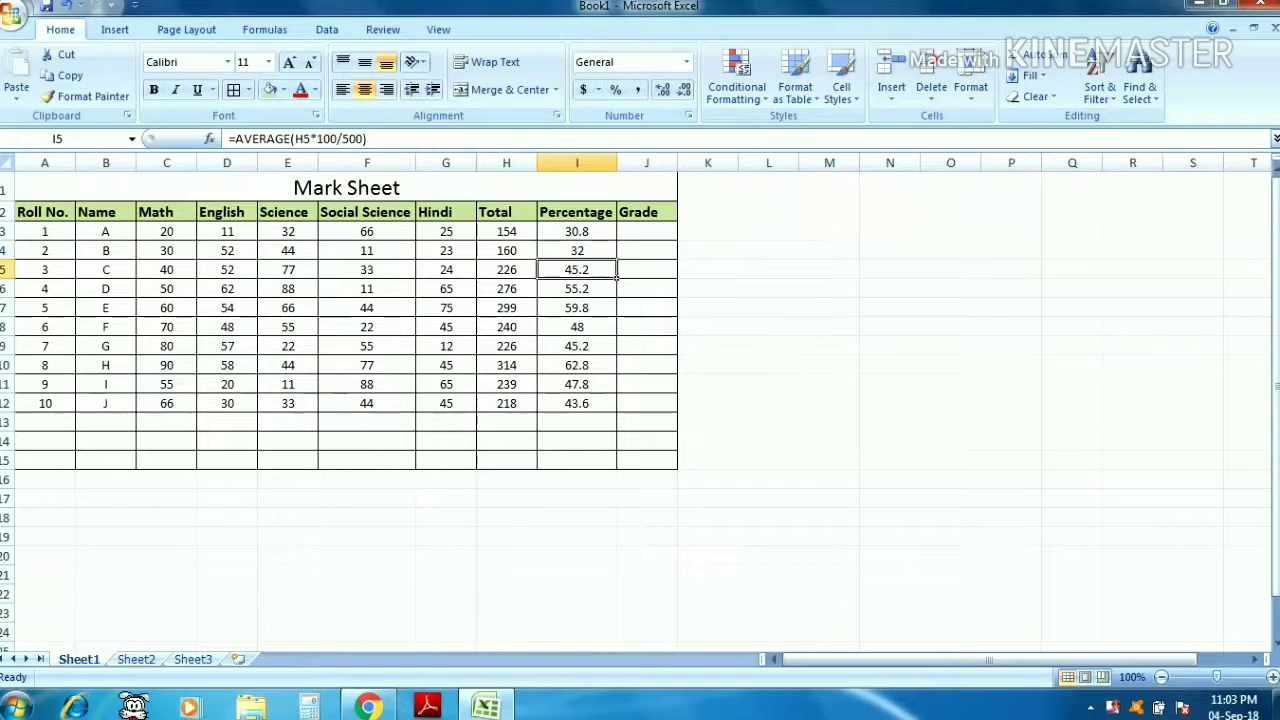
{"action": "key", "text": "Up"}
{"action": "key", "text": "Up"}
{"action": "key", "text": "Up"}
{"action": "key", "text": "Down"}
{"action": "key", "text": "Down"}
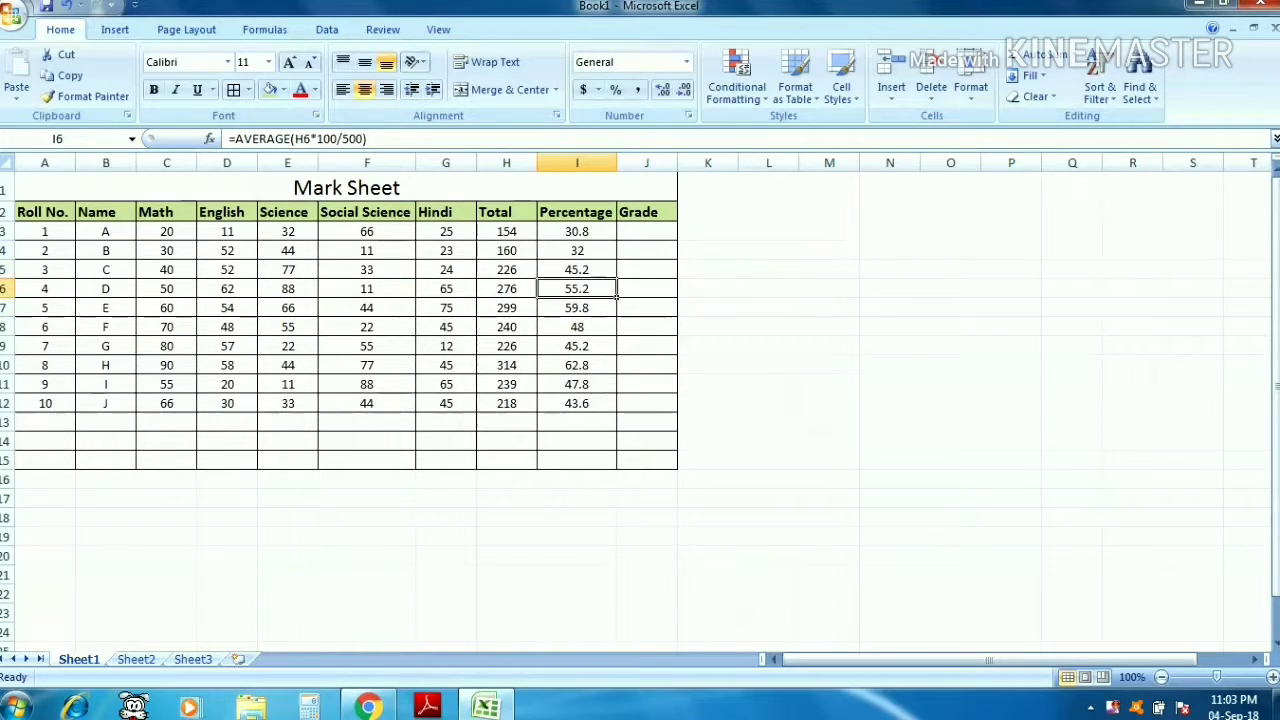
{"action": "key", "text": "Down"}
{"action": "key", "text": "Down"}
{"action": "key", "text": "Down"}
{"action": "key", "text": "Down"}
{"action": "key", "text": "Down"}
{"action": "key", "text": "Down"}
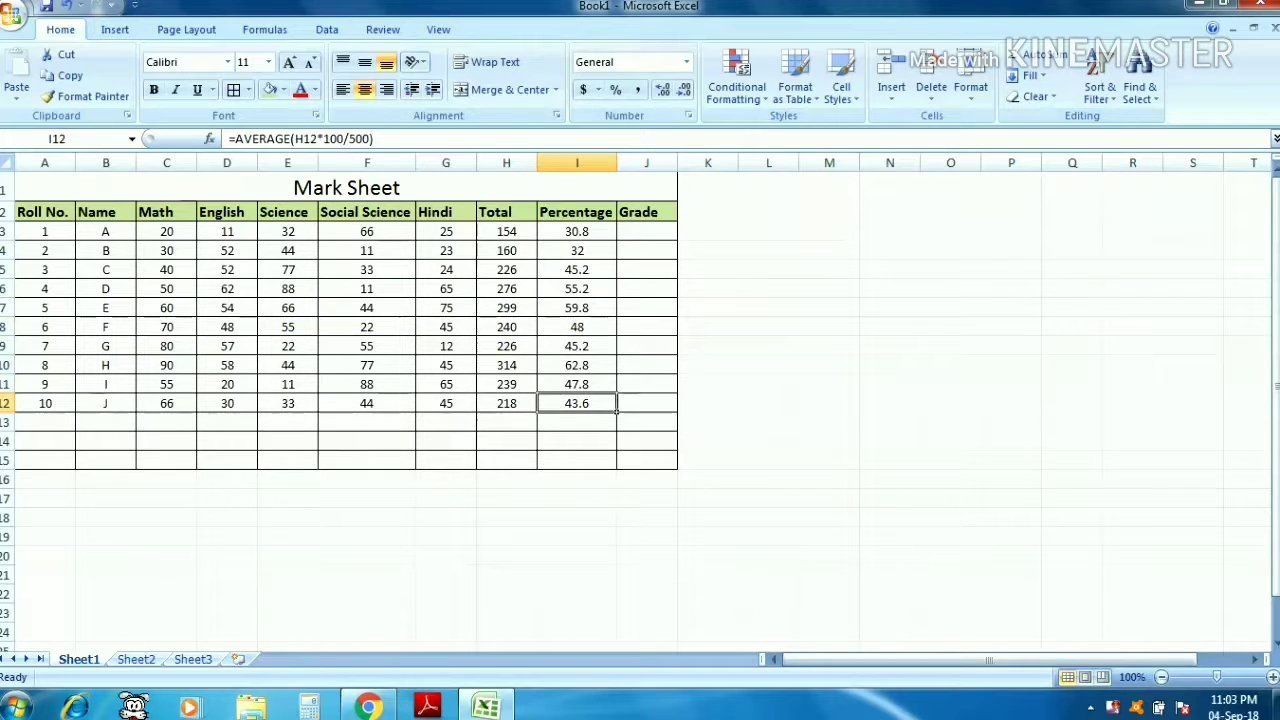
- Start a nested IF grade formula in J3 that returns "A" when I3 is at least 60
{"action": "key", "text": "Right"}
{"action": "key", "text": "Up"}
{"action": "key", "text": "Up"}
{"action": "key", "text": "Up"}
{"action": "key", "text": "Up"}
{"action": "key", "text": "Up"}
{"action": "key", "text": "Up"}
{"action": "key", "text": "Up"}
{"action": "key", "text": "Up"}
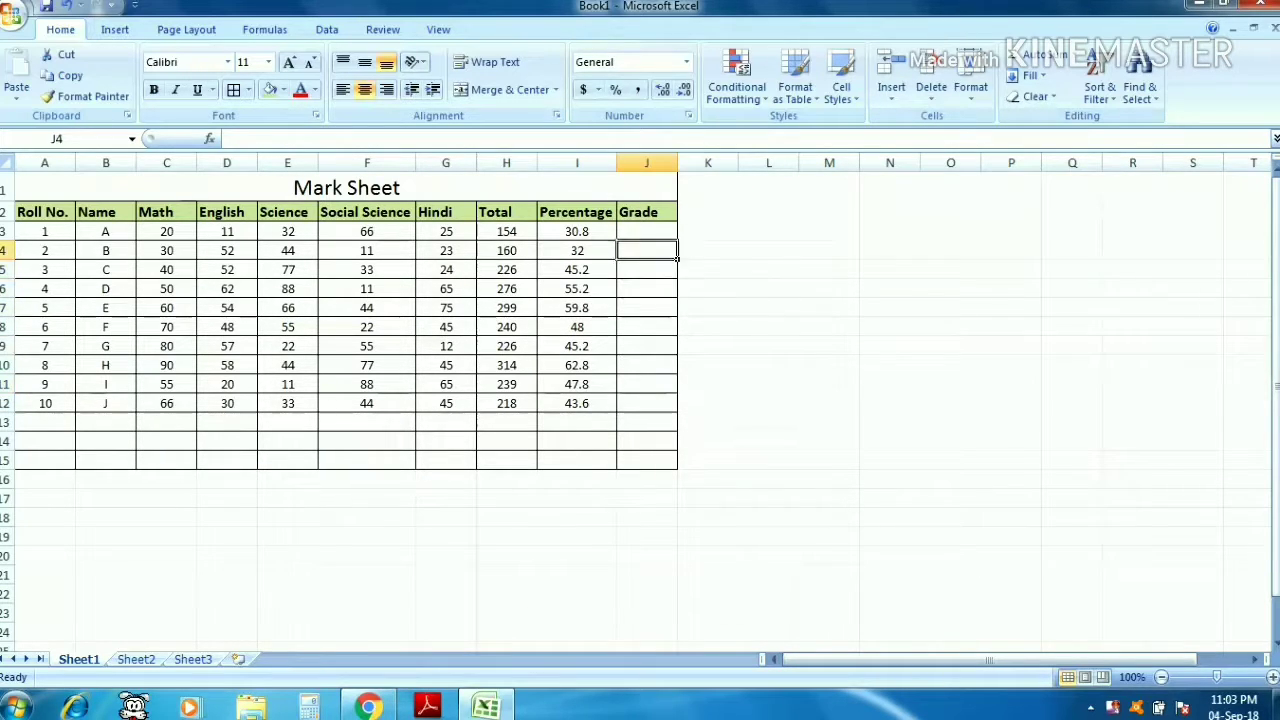
{"action": "key", "text": "Up"}
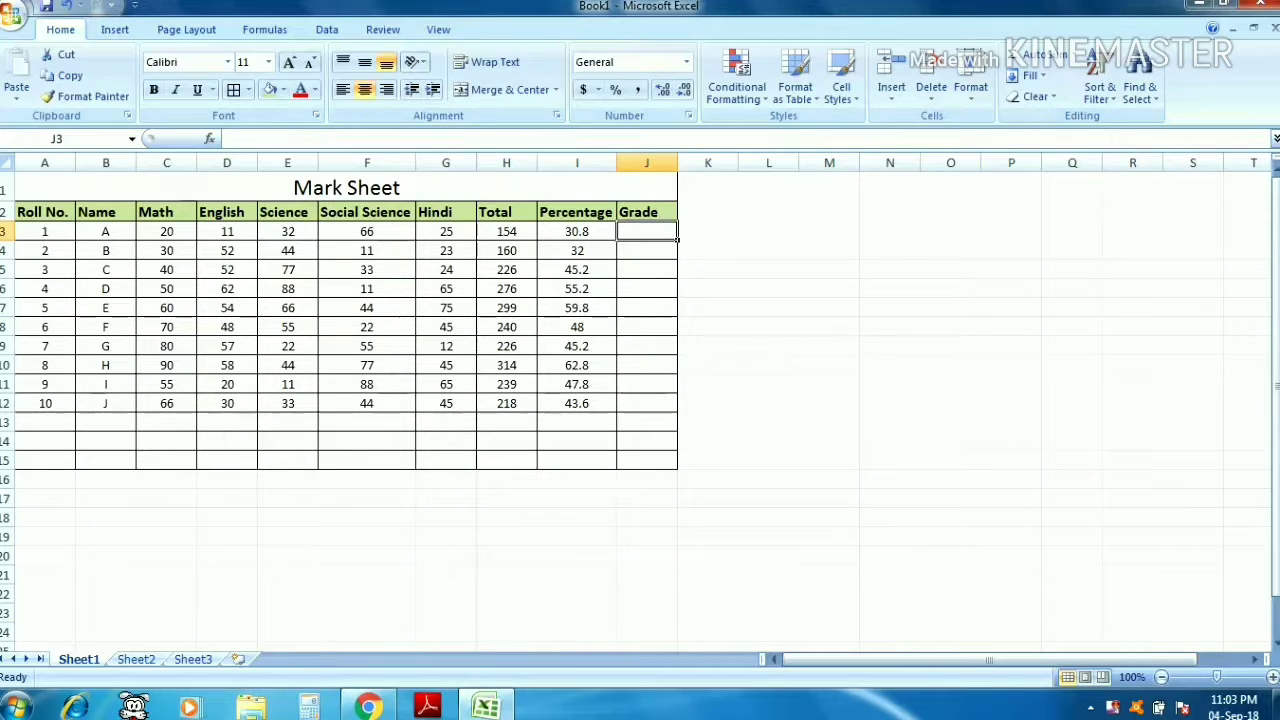
{"action": "type", "text": "=IF"}
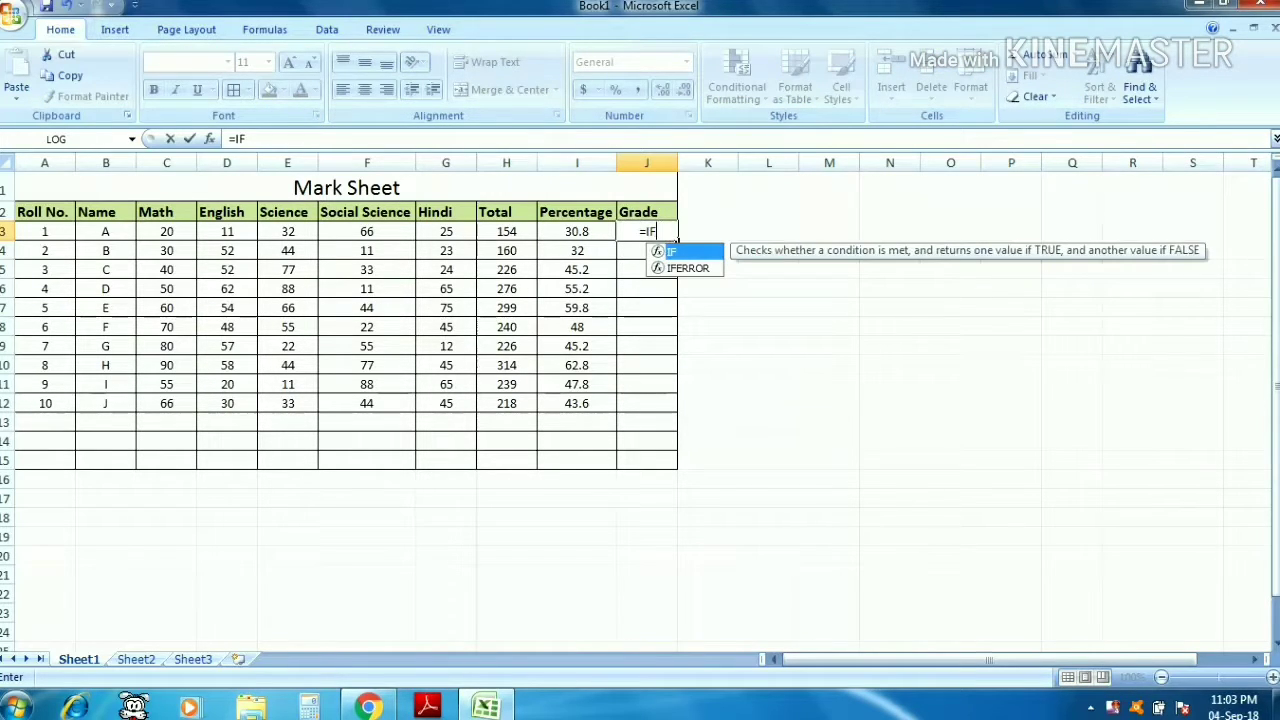
{"action": "type", "text": "("}
{"action": "key", "text": "Left"}
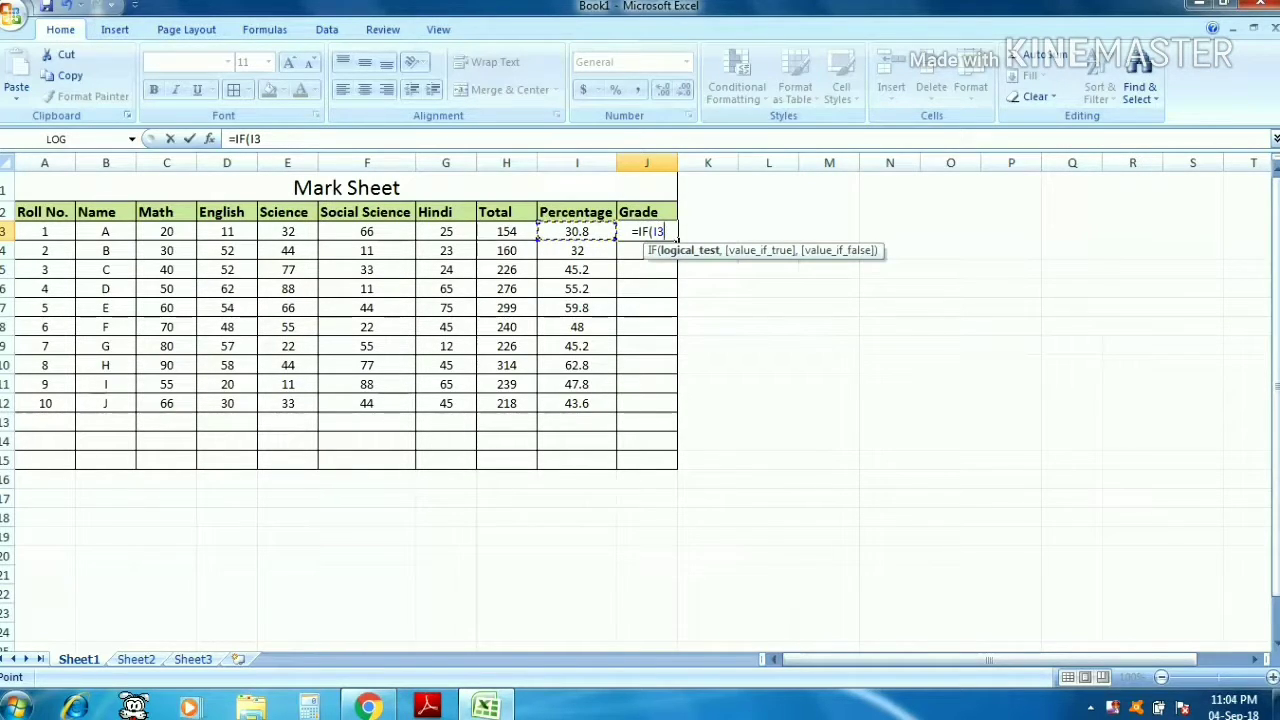
{"action": "type", "text": ">"}
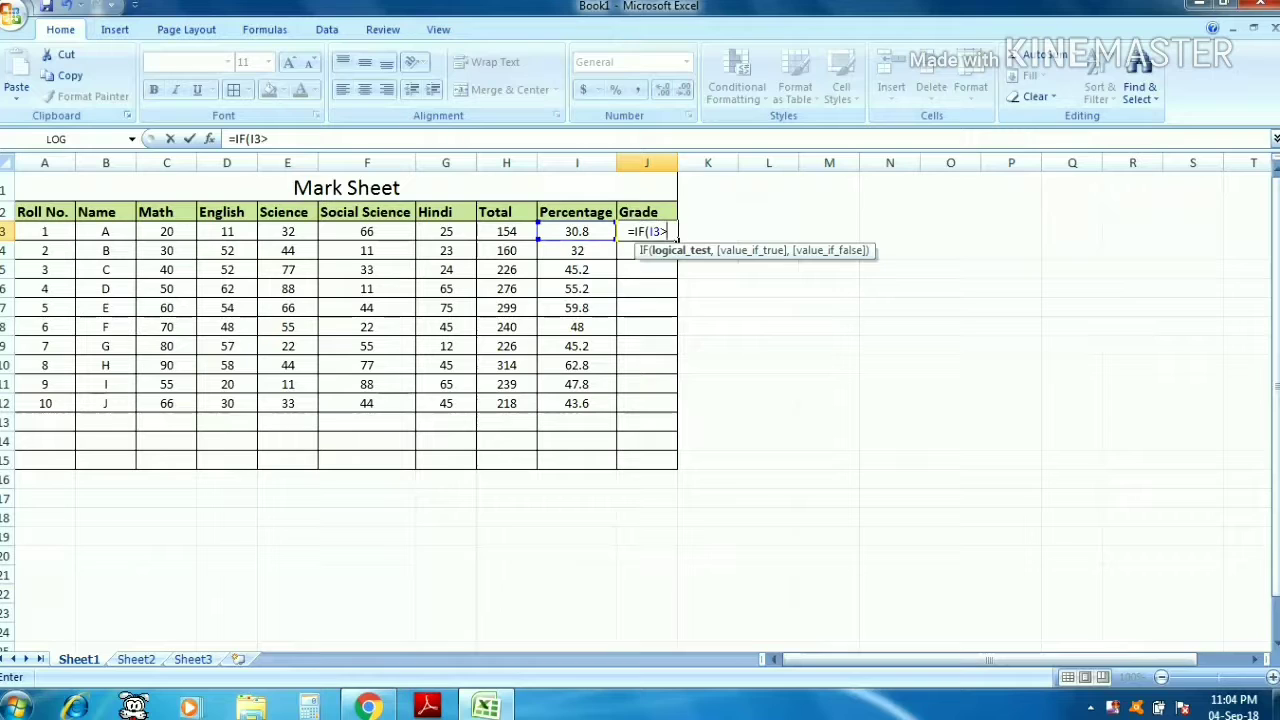
{"action": "type", "text": "="}
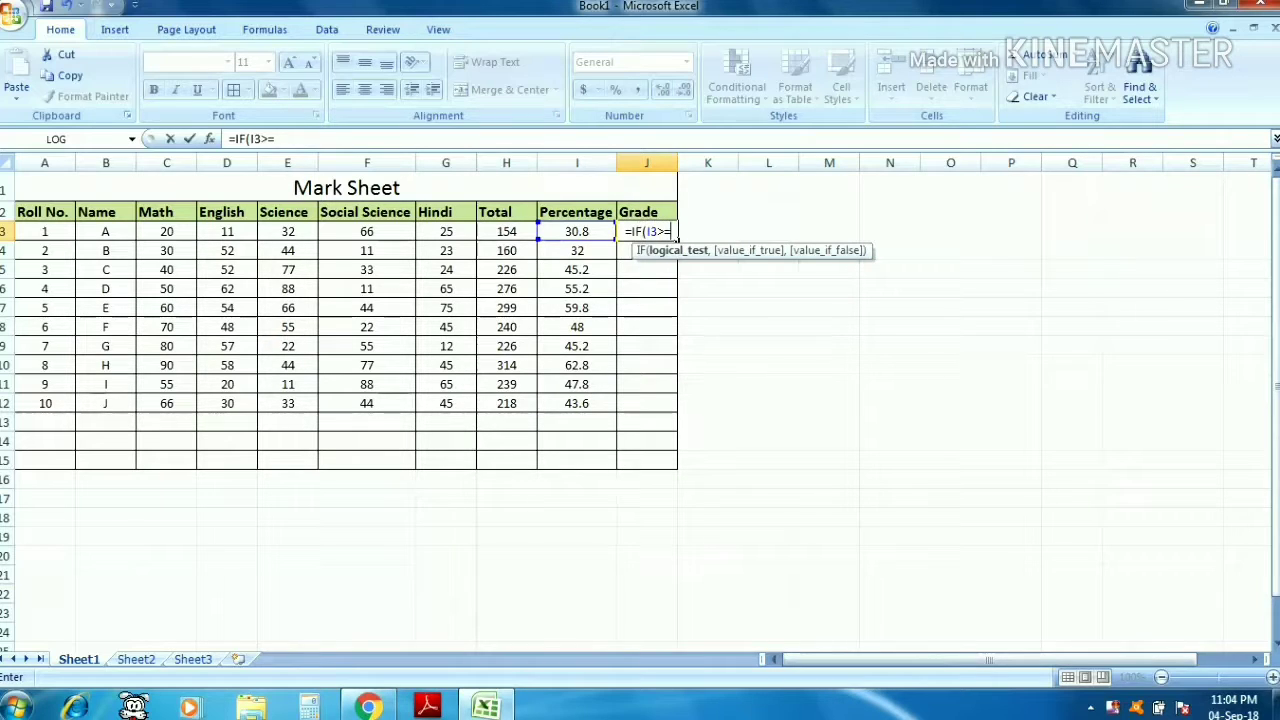
{"action": "type", "text": "60"}
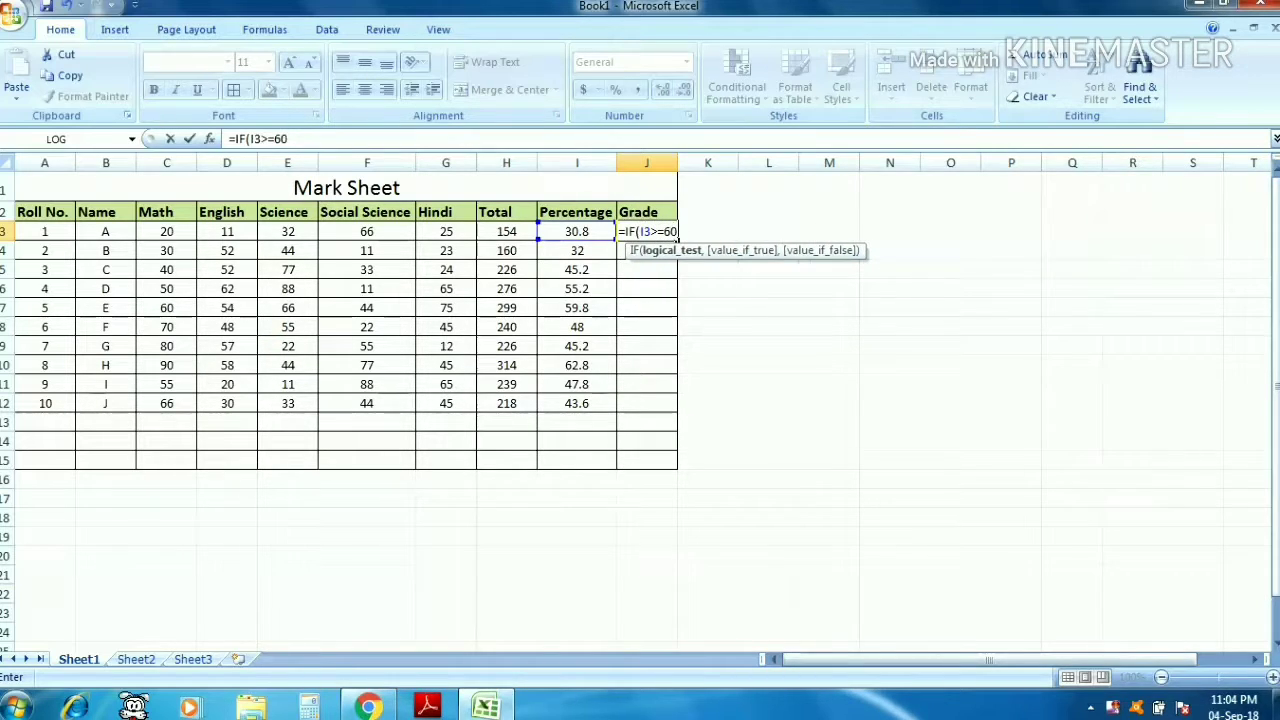
{"action": "type", "text": ",\"a"}
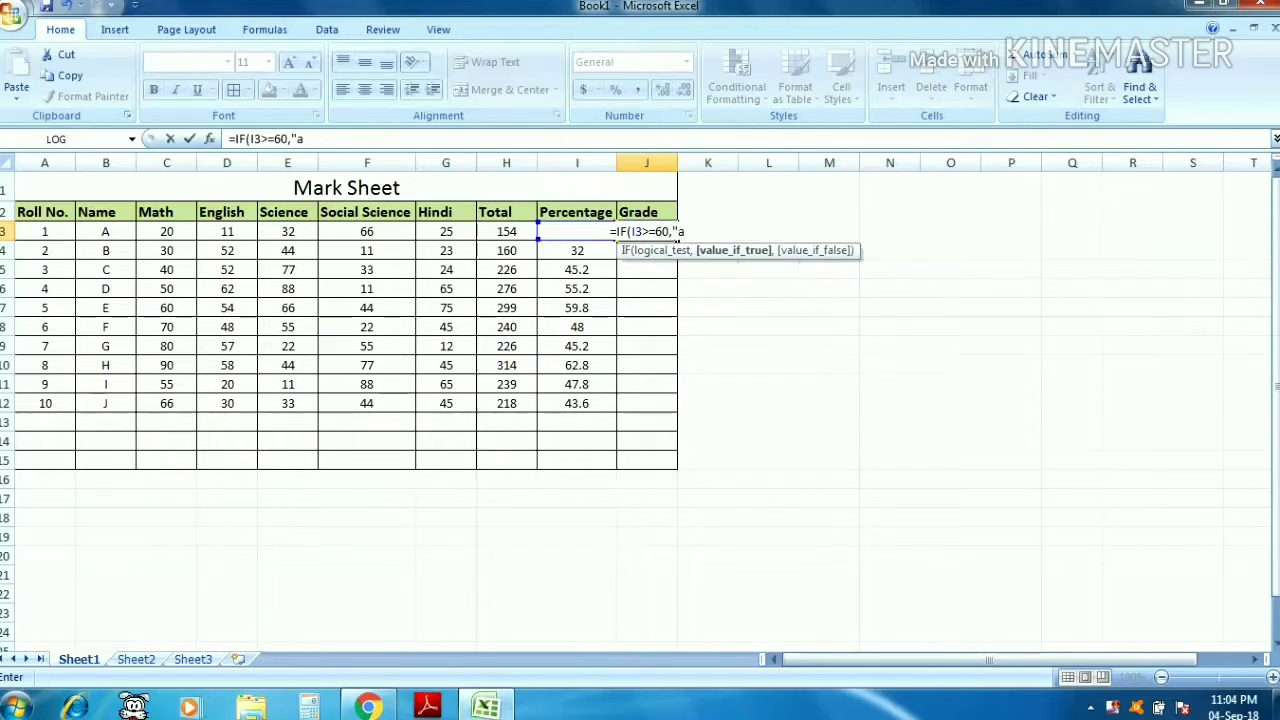
{"action": "key", "text": "BackSpace"}
{"action": "type", "text": "A\""}
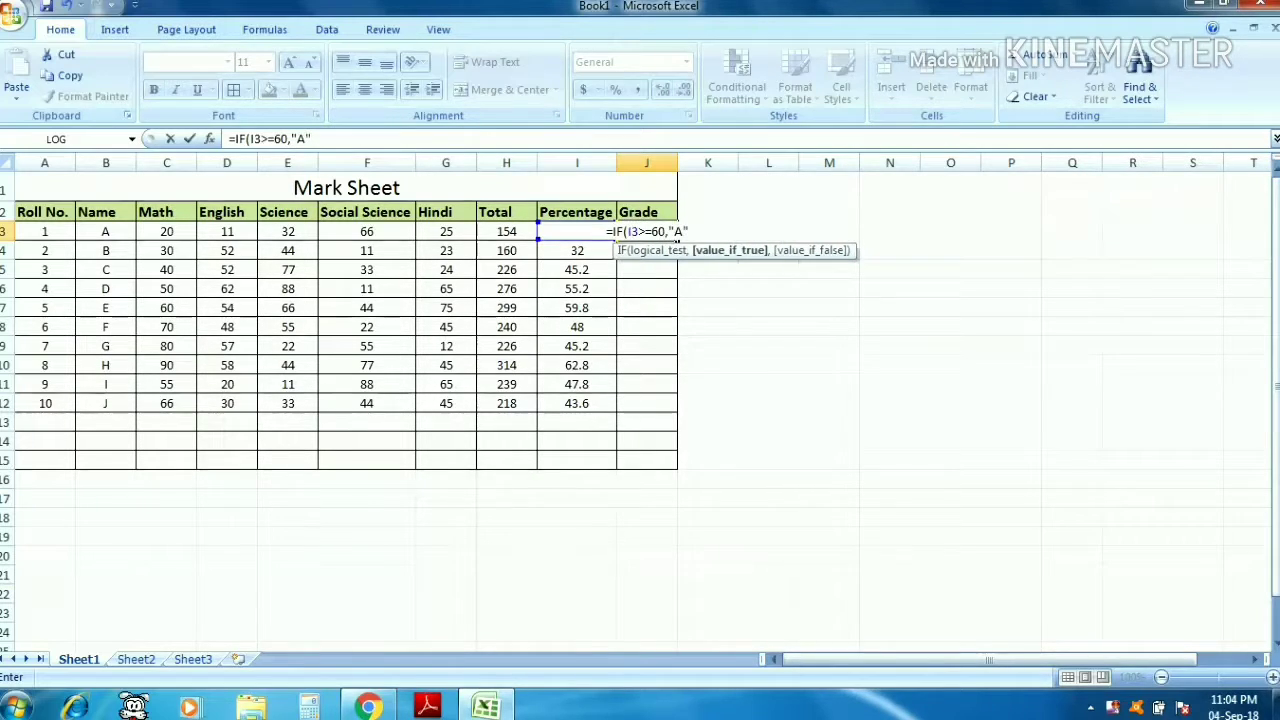
{"action": "type", "text": ",IF"}
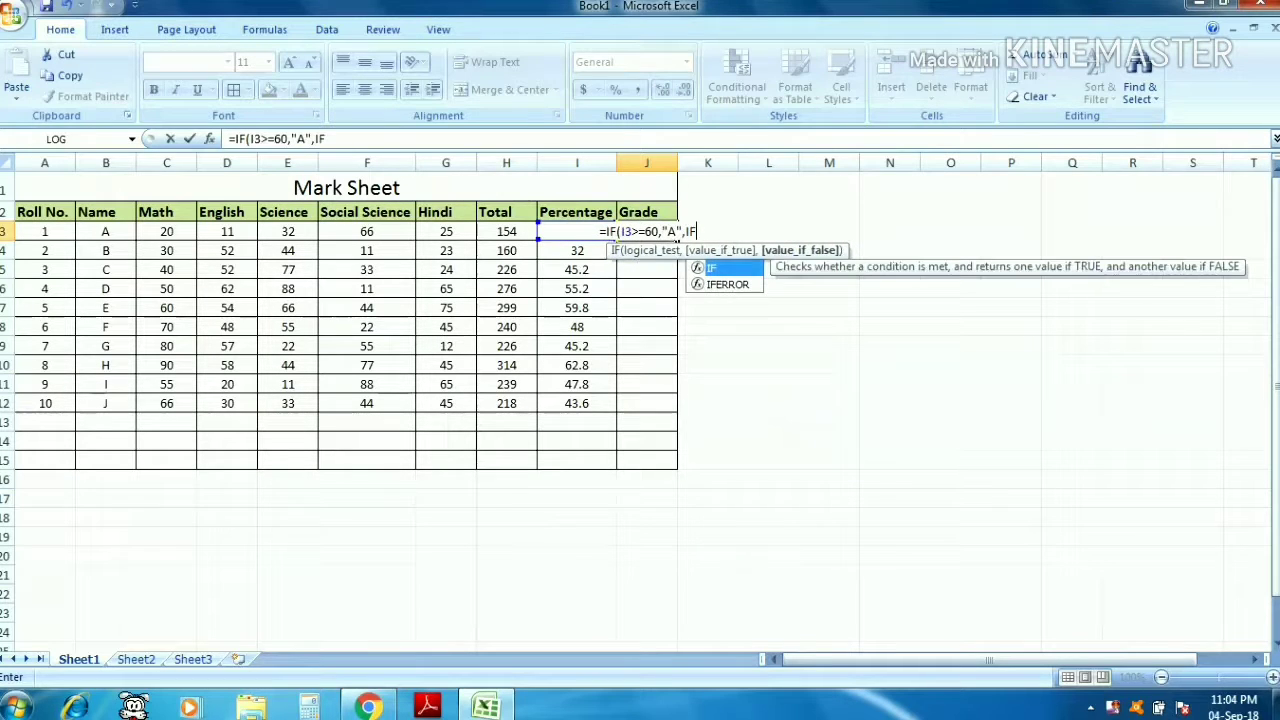
{"action": "type", "text": "("}
- Extend the grade formula with a second IF returning "B" when I3 is at least 45
{"action": "key", "text": "Left"}
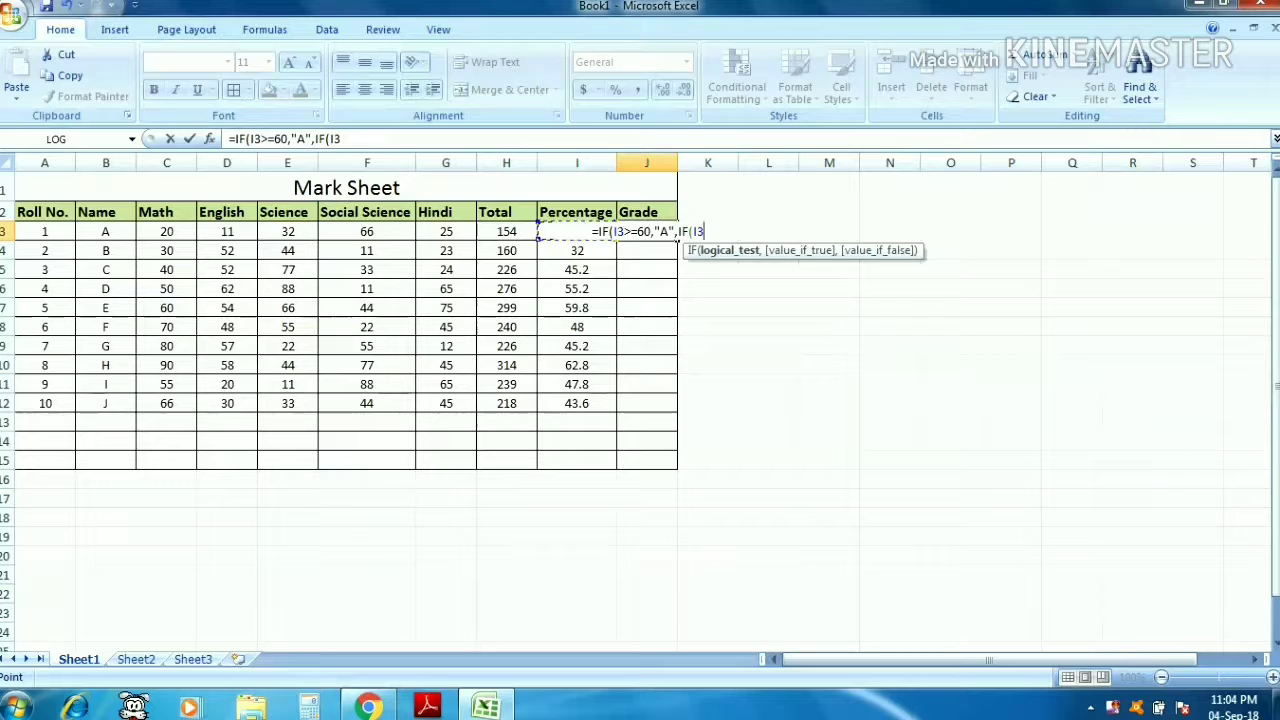
{"action": "type", "text": ">"}
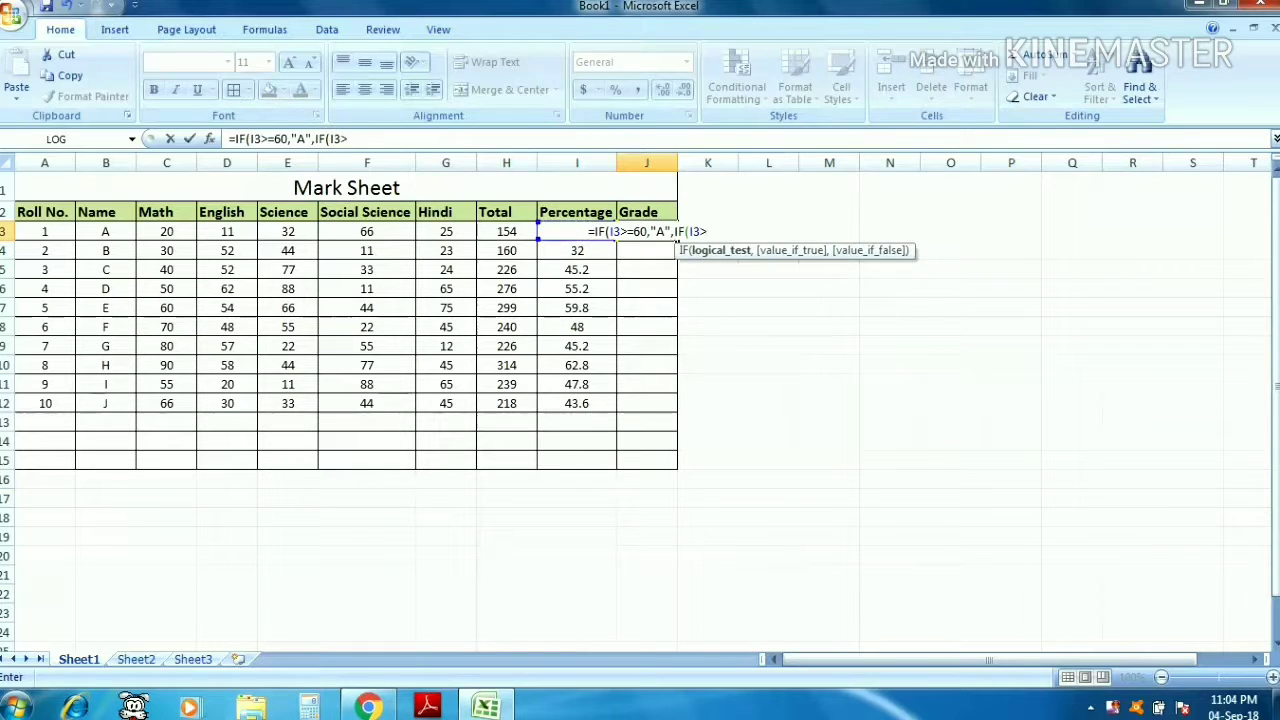
{"action": "type", "text": "="}
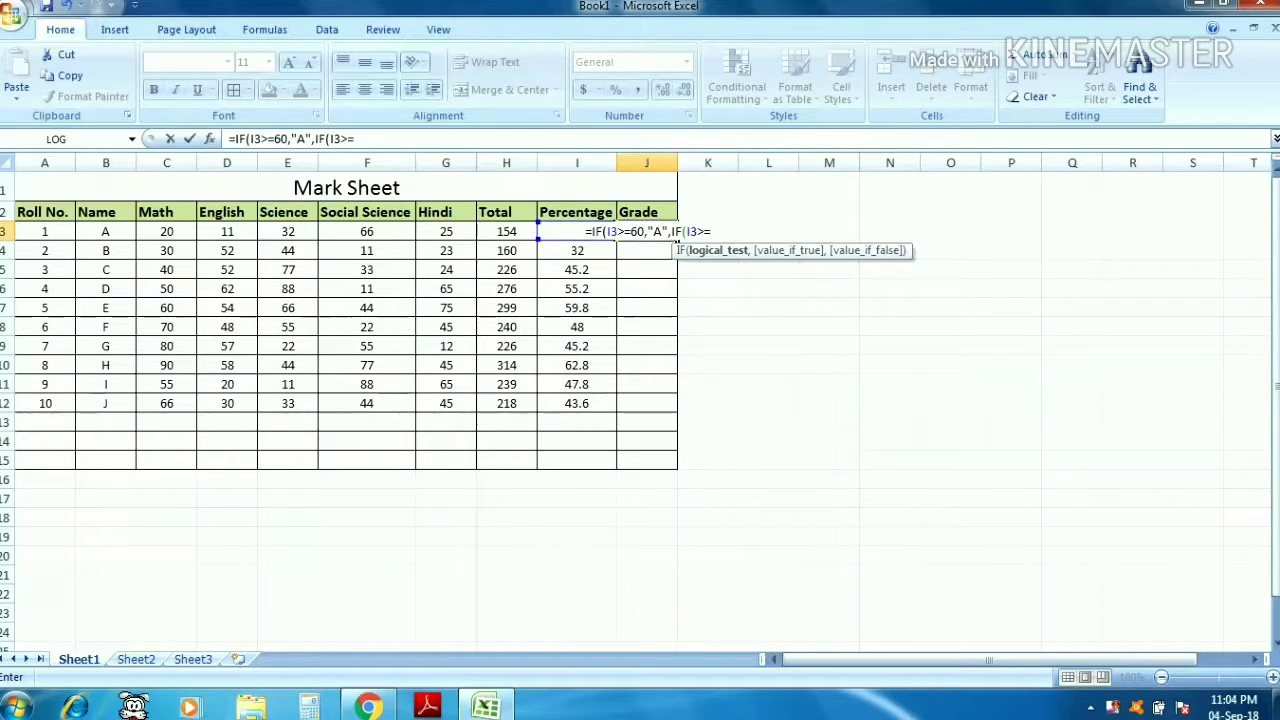
{"action": "type", "text": "45"}
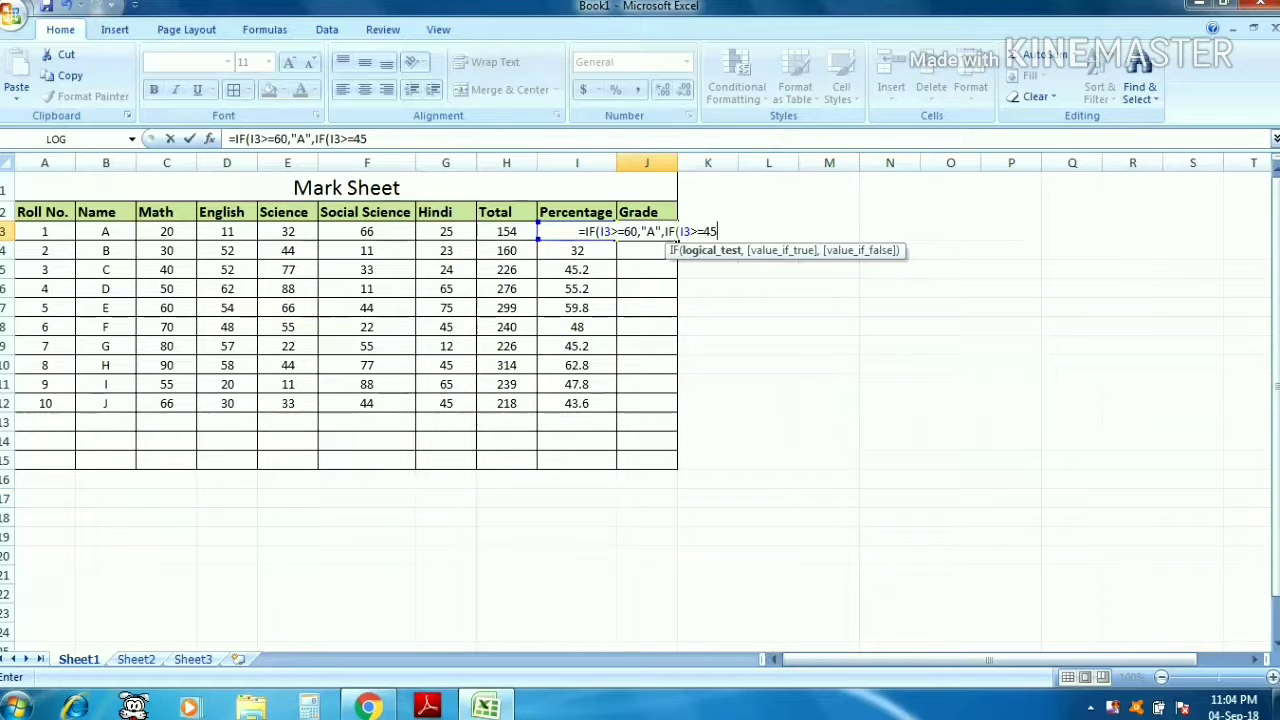
{"action": "type", "text": ",\""}
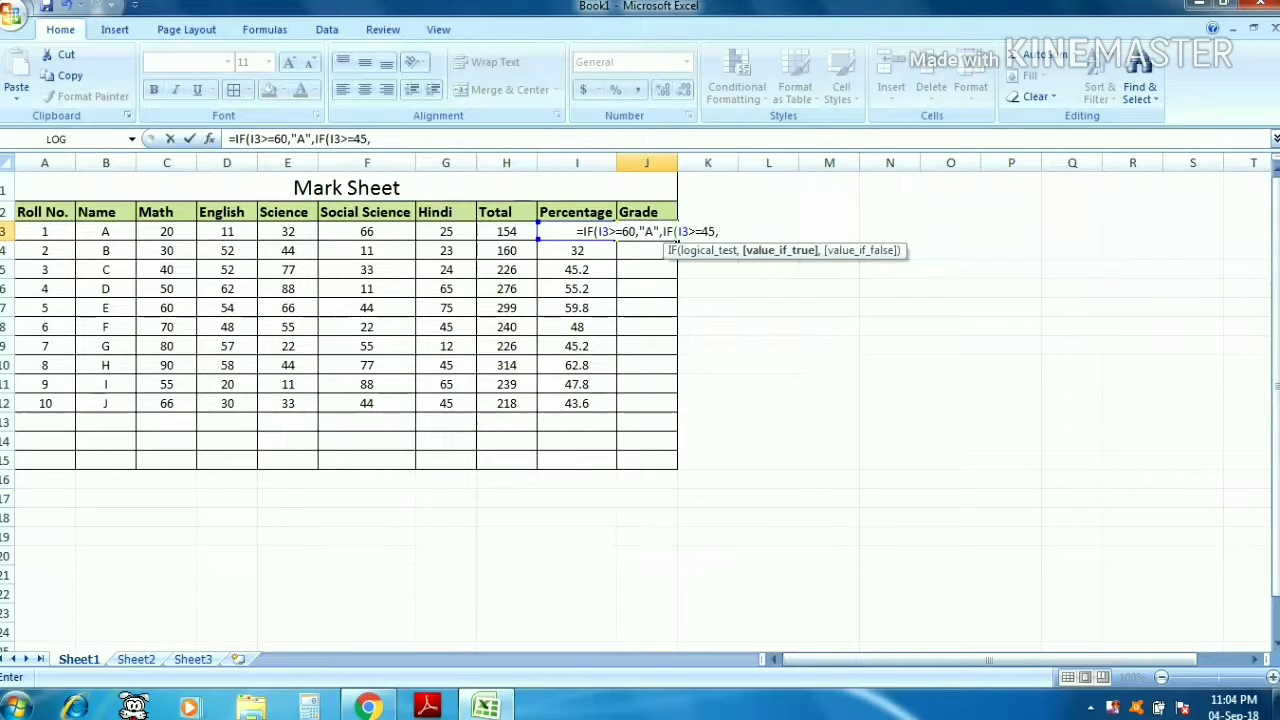
{"action": "type", "text": "B"}
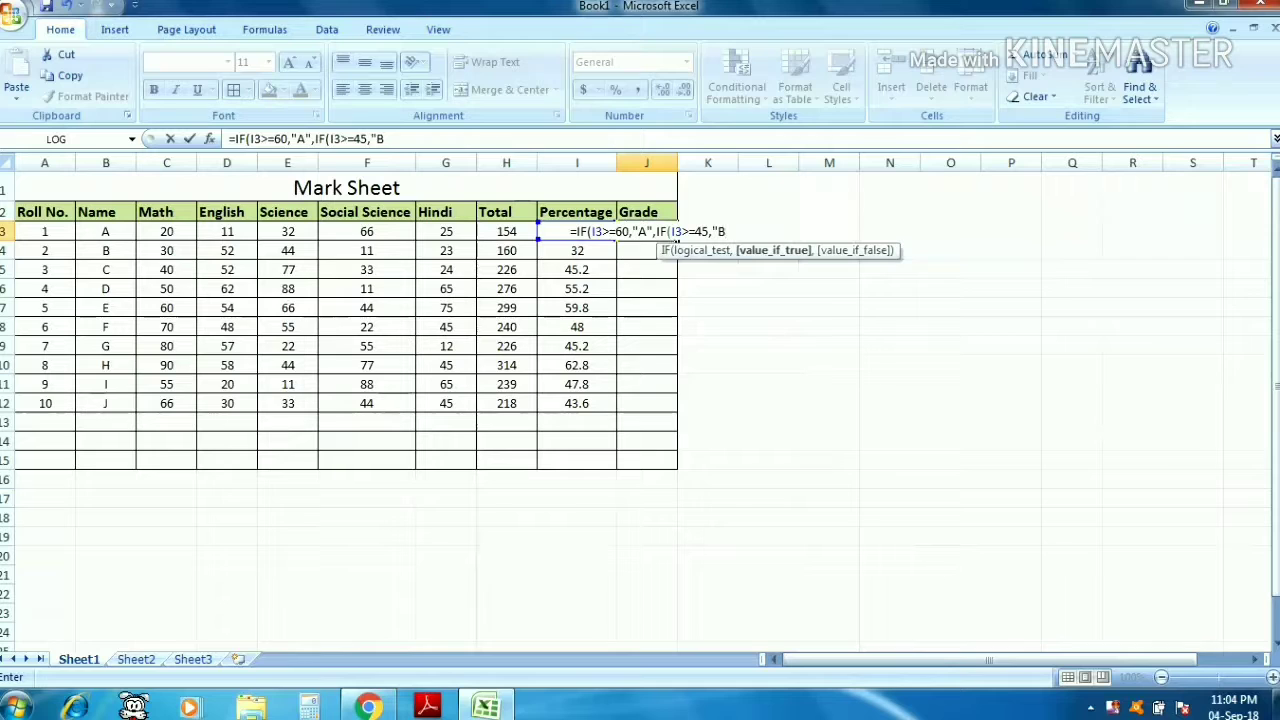
{"action": "type", "text": "\""}
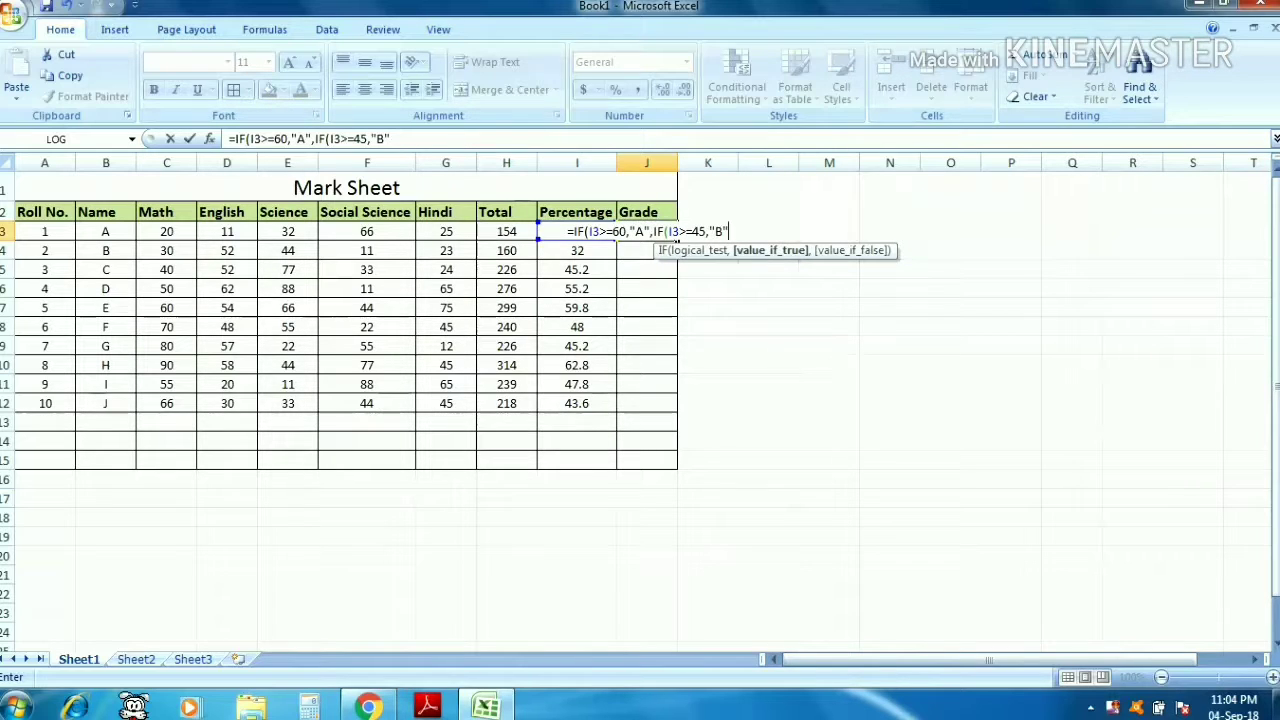
{"action": "type", "text": ",IF"}
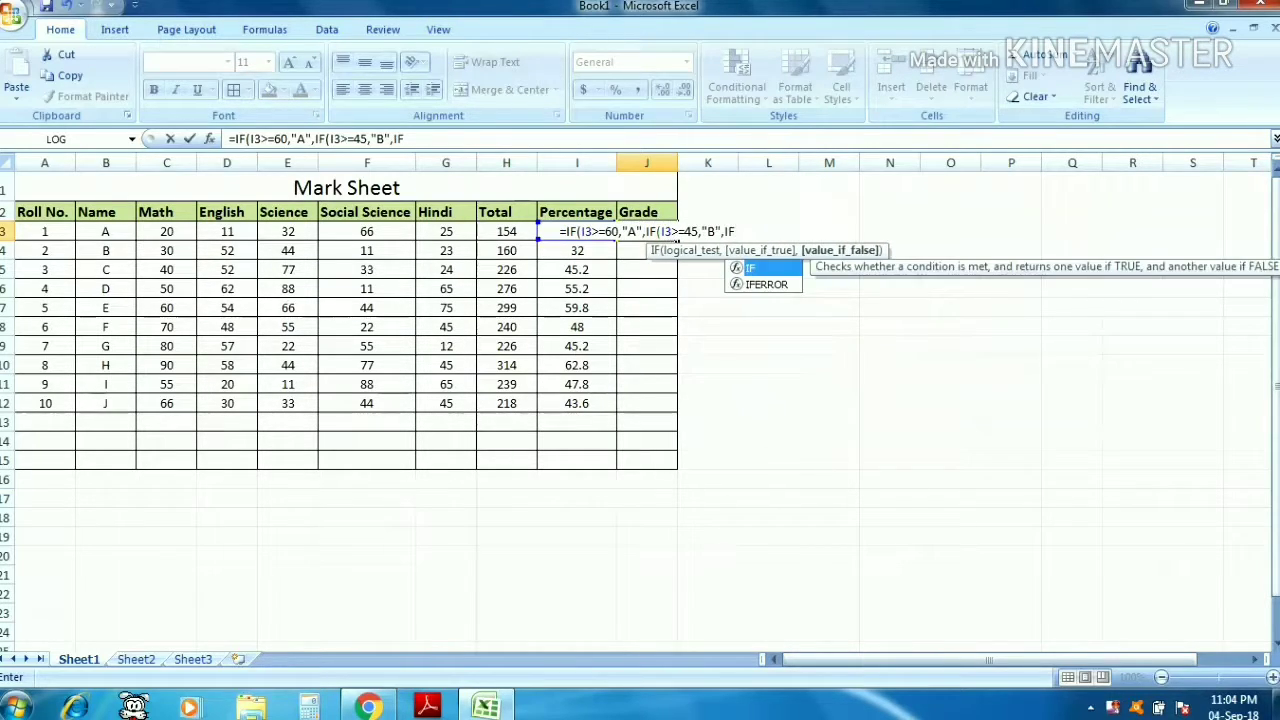
{"action": "type", "text": "("}
- Complete the grade formula in J3 with a third IF returning "C" when I3 is at least 30, otherwise "FAIL", and enter it
{"action": "key", "text": "Left"}
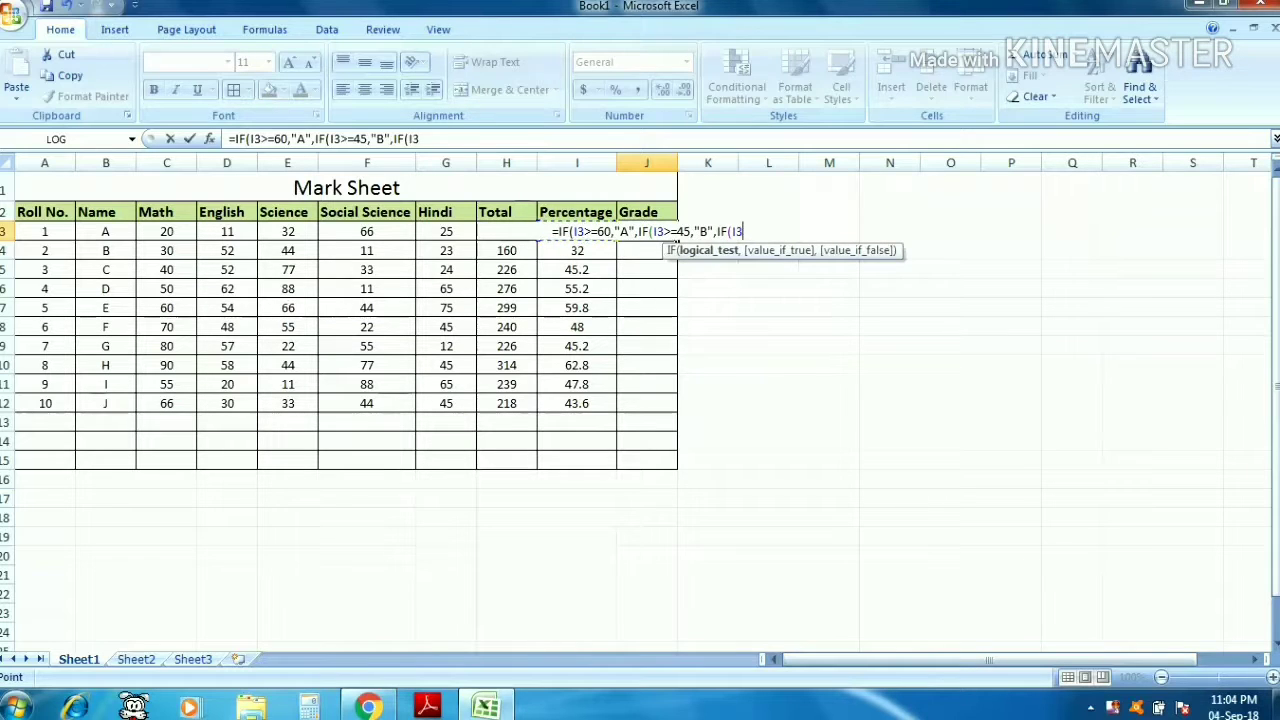
{"action": "type", "text": ">"}
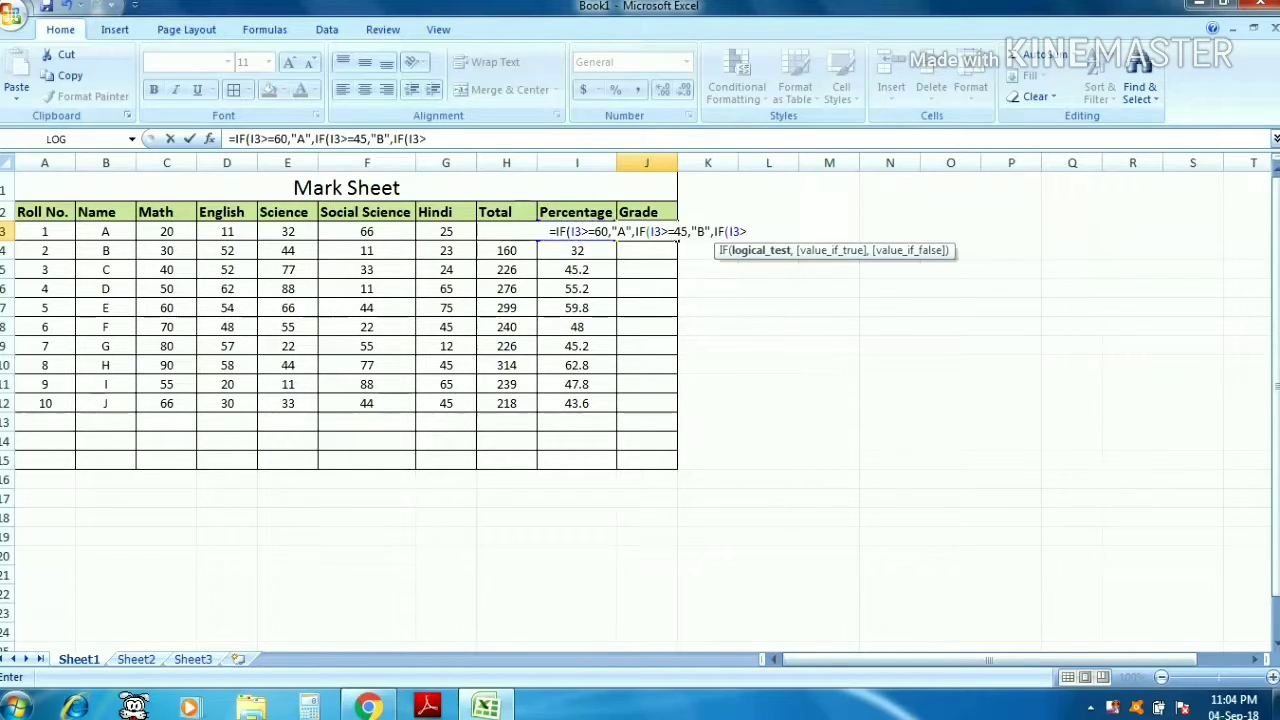
{"action": "type", "text": "="}
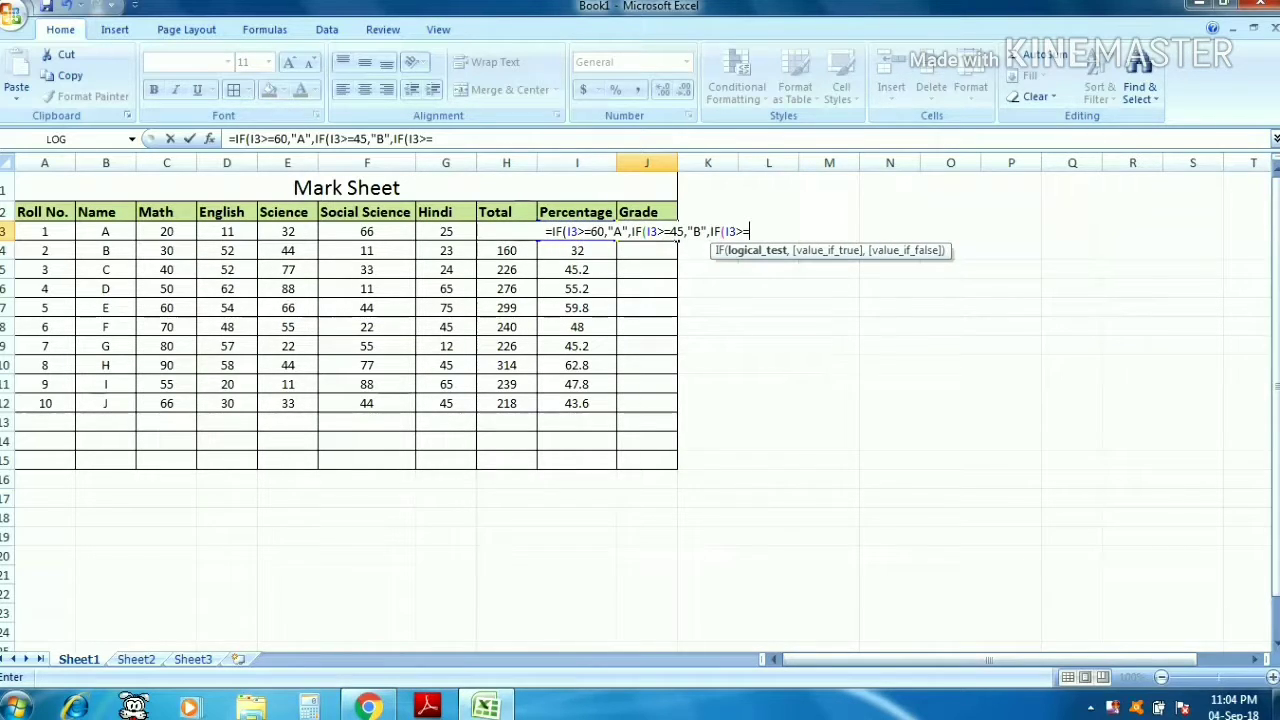
{"action": "type", "text": "30,"}
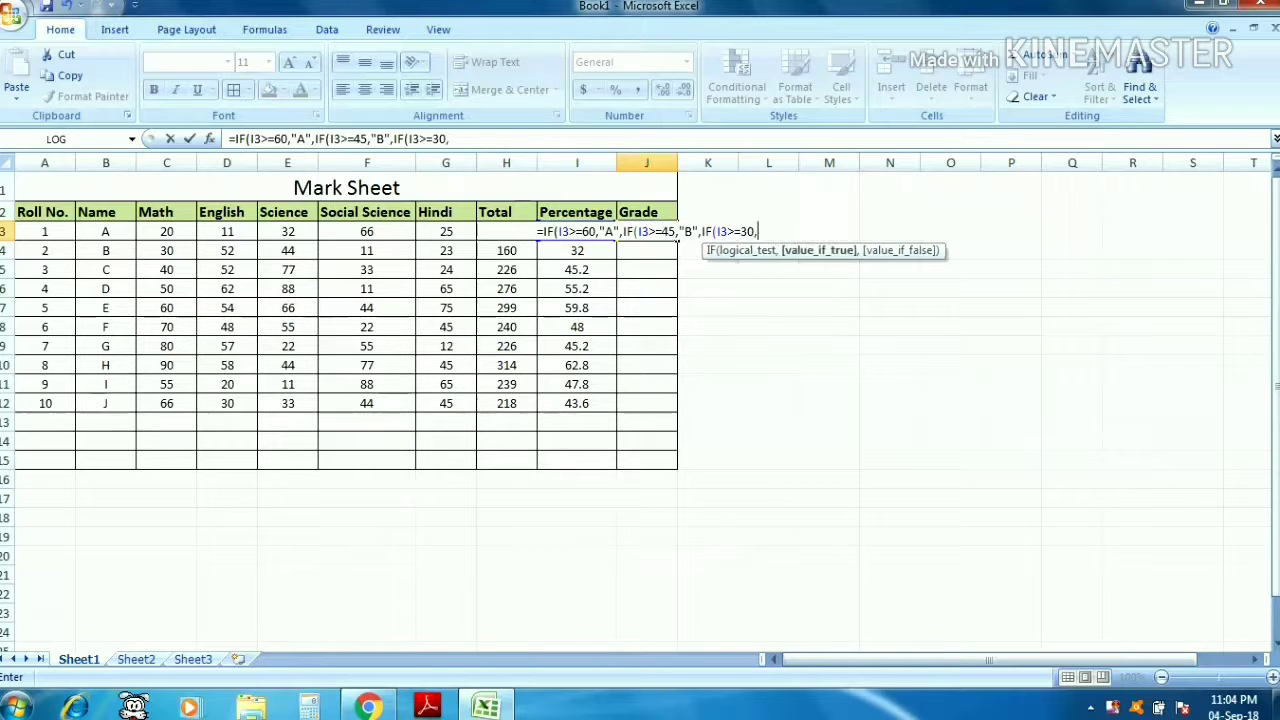
{"action": "type", "text": "\"C"}
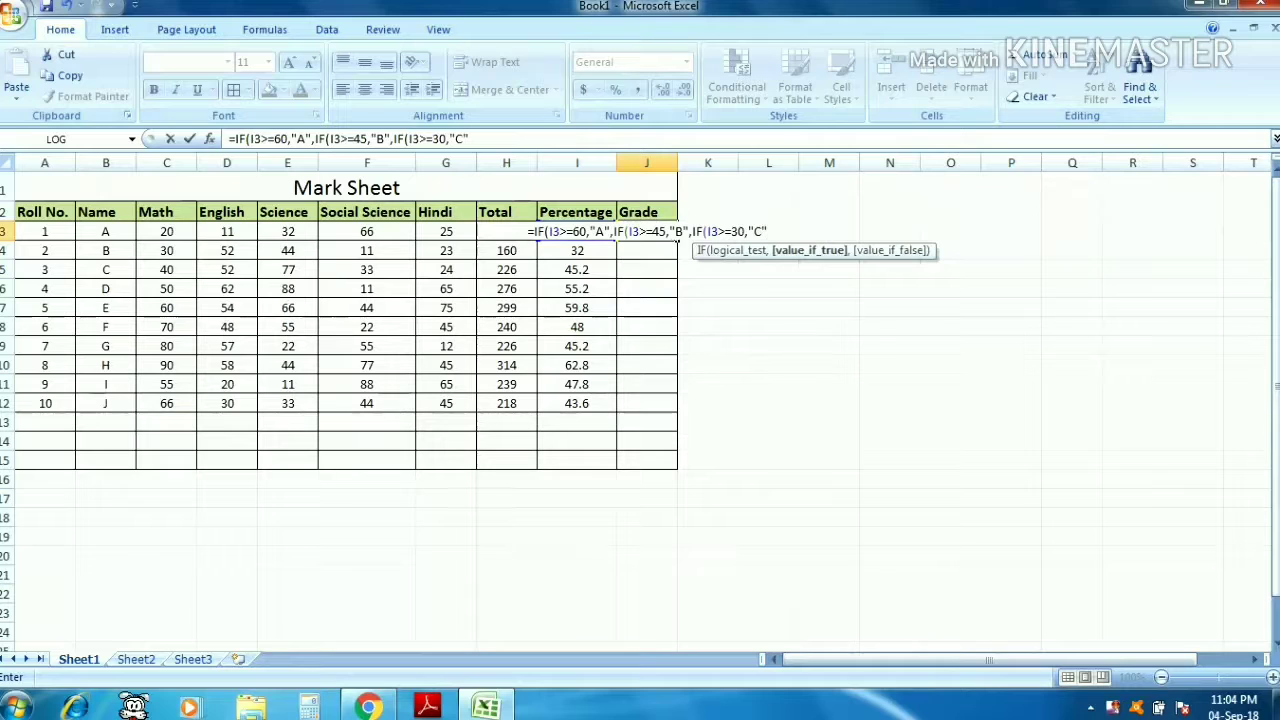
{"action": "type", "text": ","}
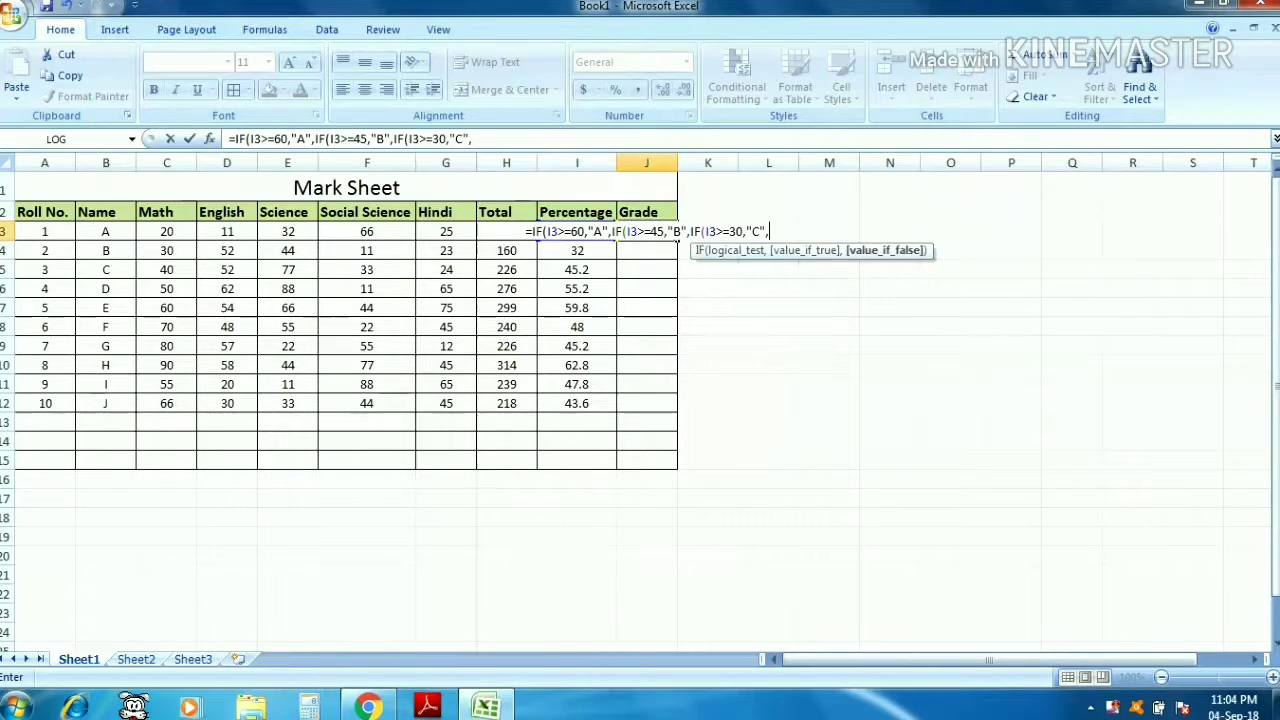
{"action": "type", "text": "\""}
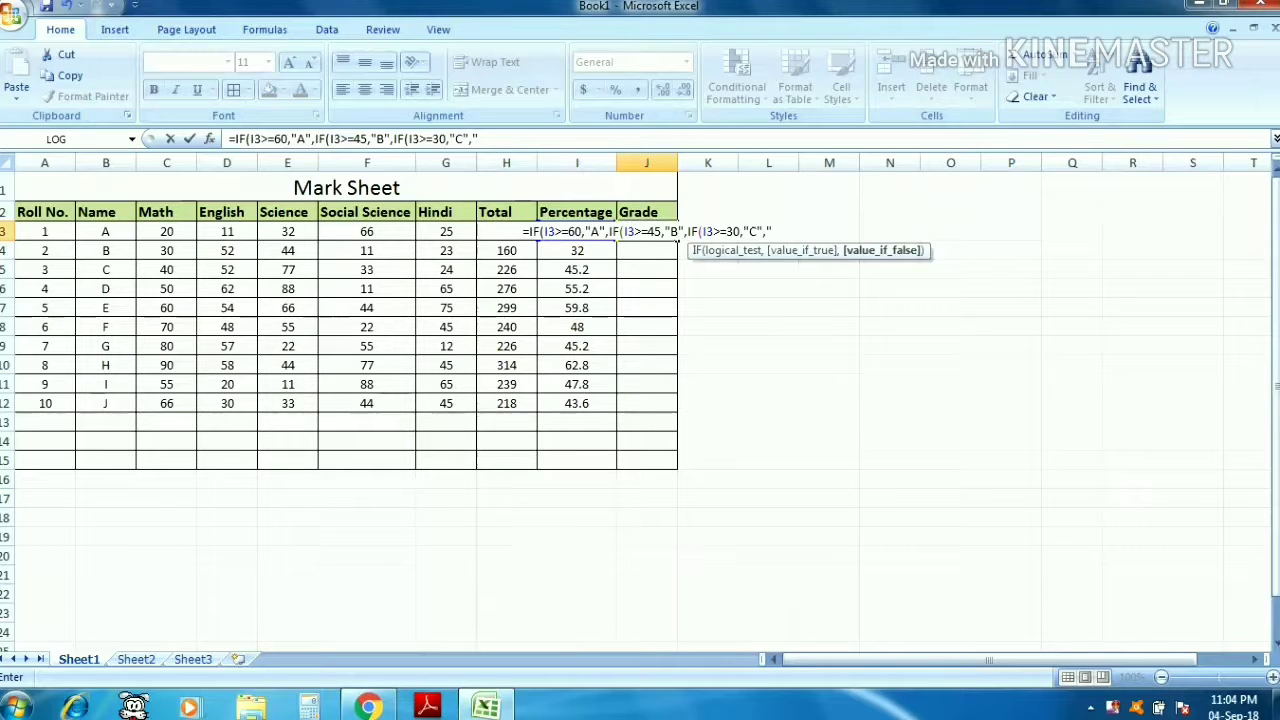
{"action": "type", "text": "FAIL"}
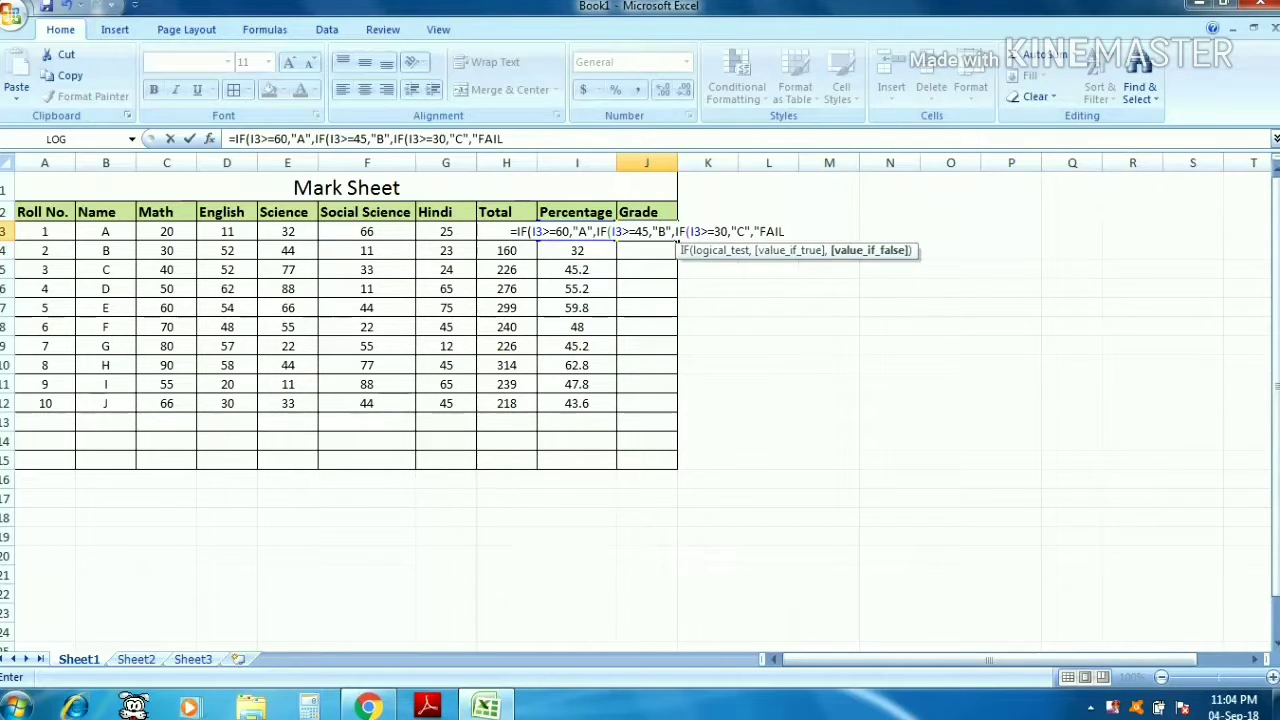
{"action": "type", "text": "\")"}
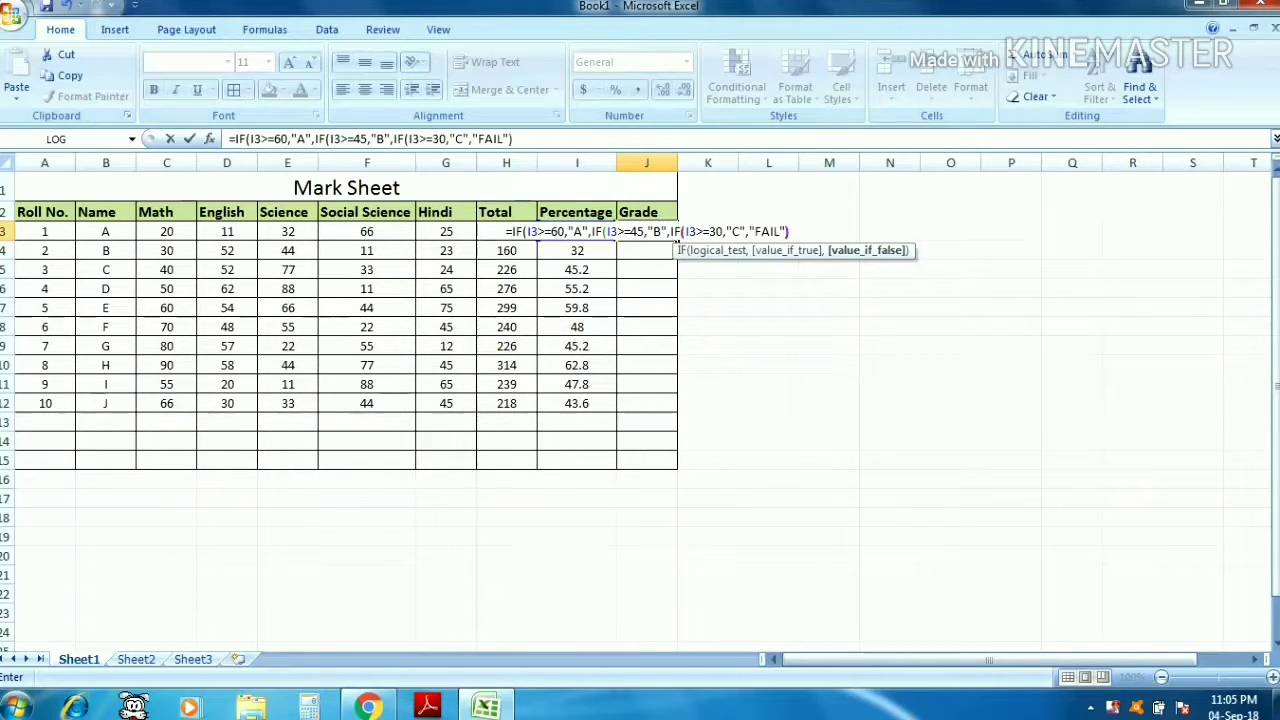
{"action": "type", "text": ")"}
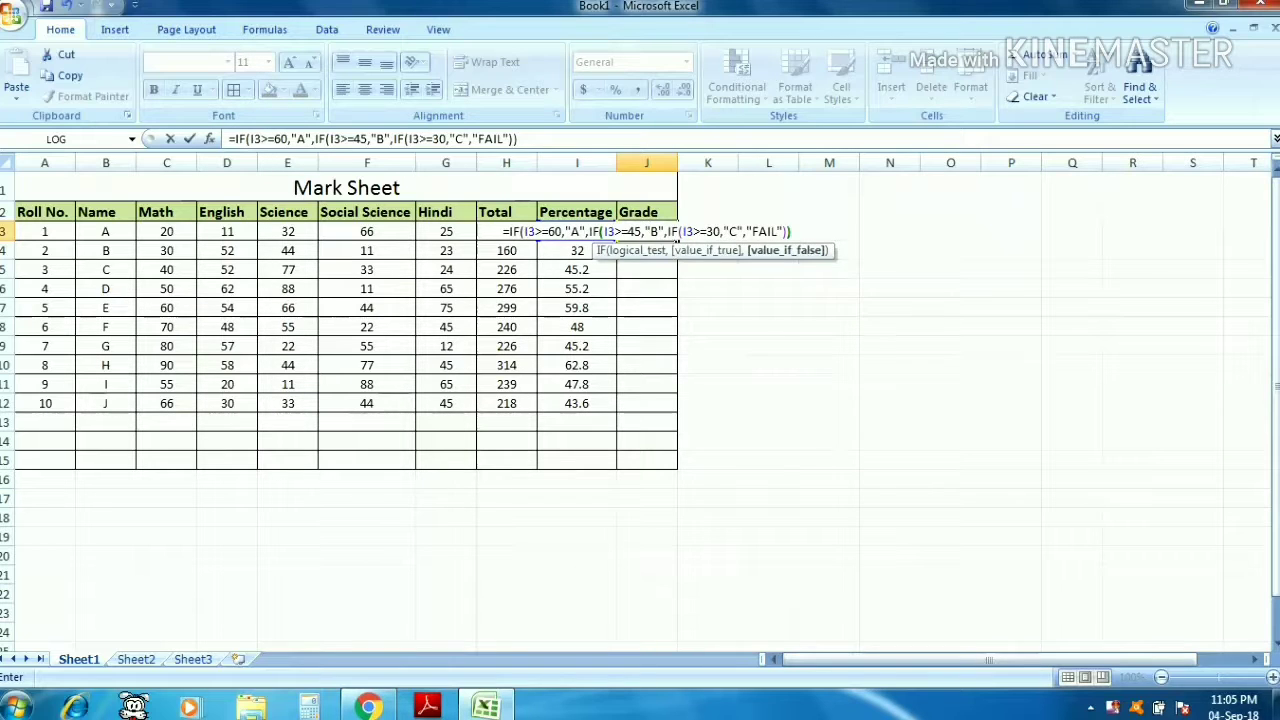
{"action": "type", "text": ")"}
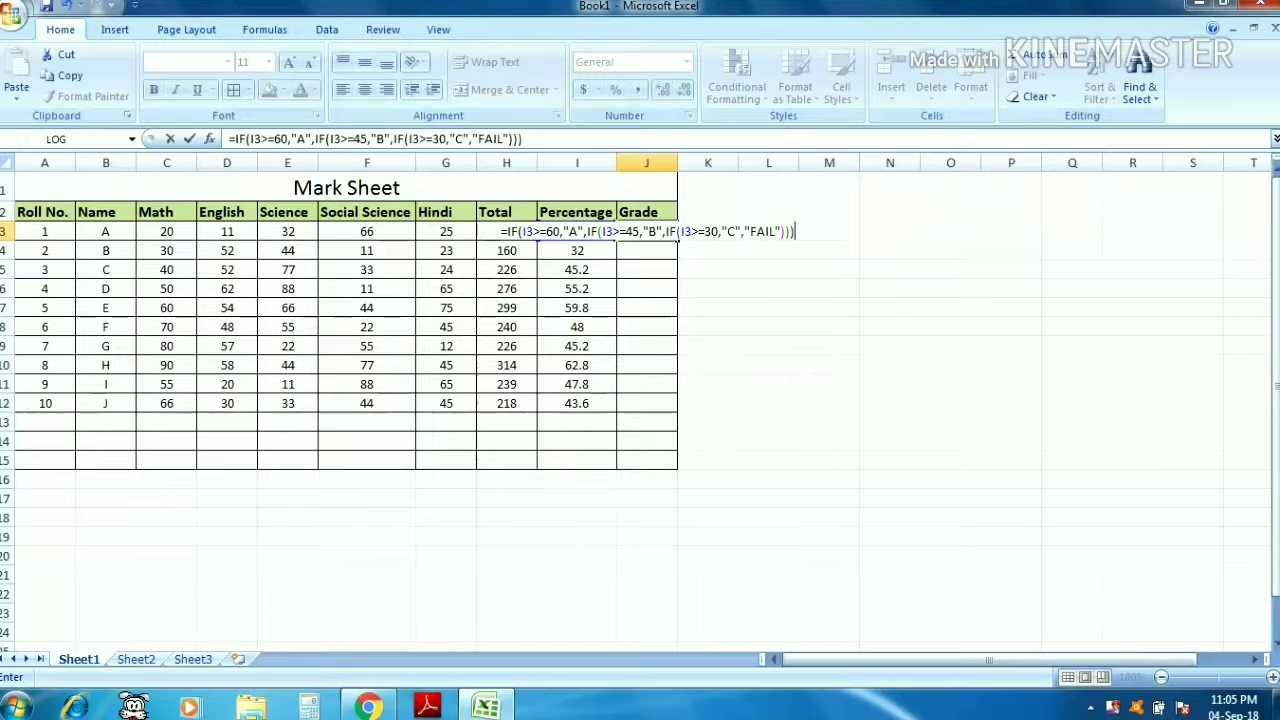
{"action": "key", "text": "Return"}
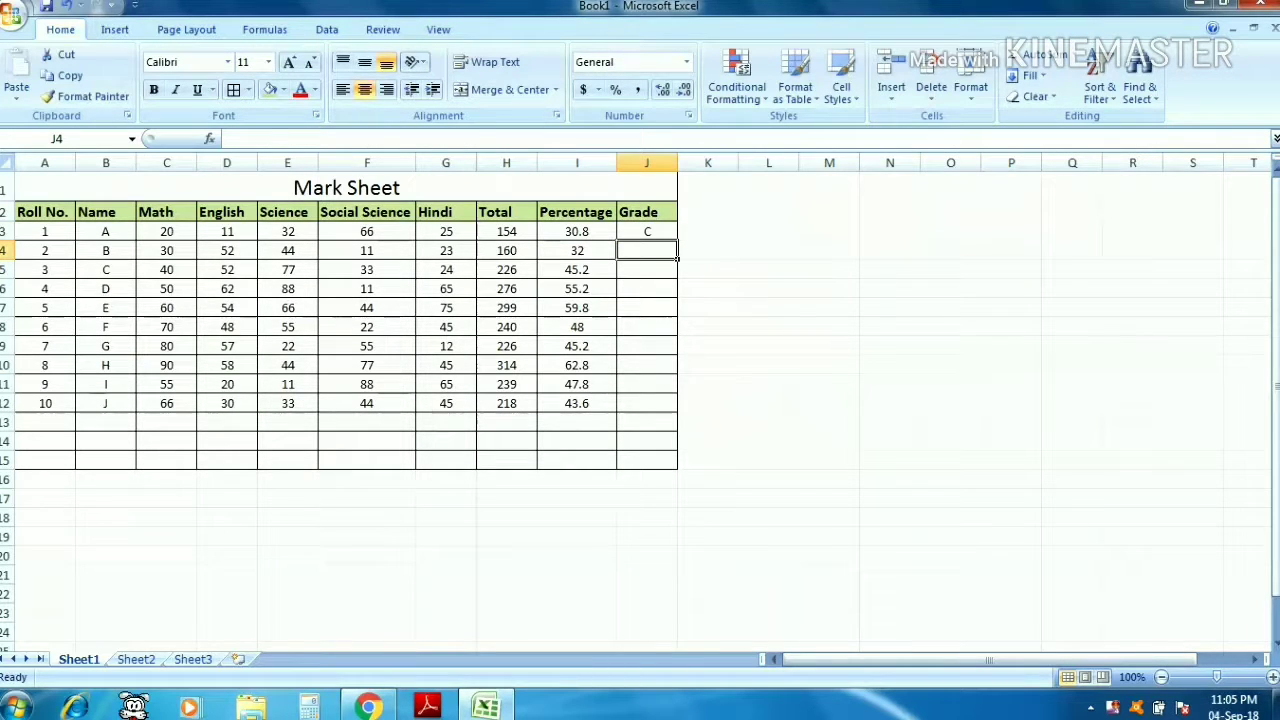
- Fill the grade formula from J3 down to J12
{"action": "key", "text": "Up"}
{"action": "key", "text": "Left"}
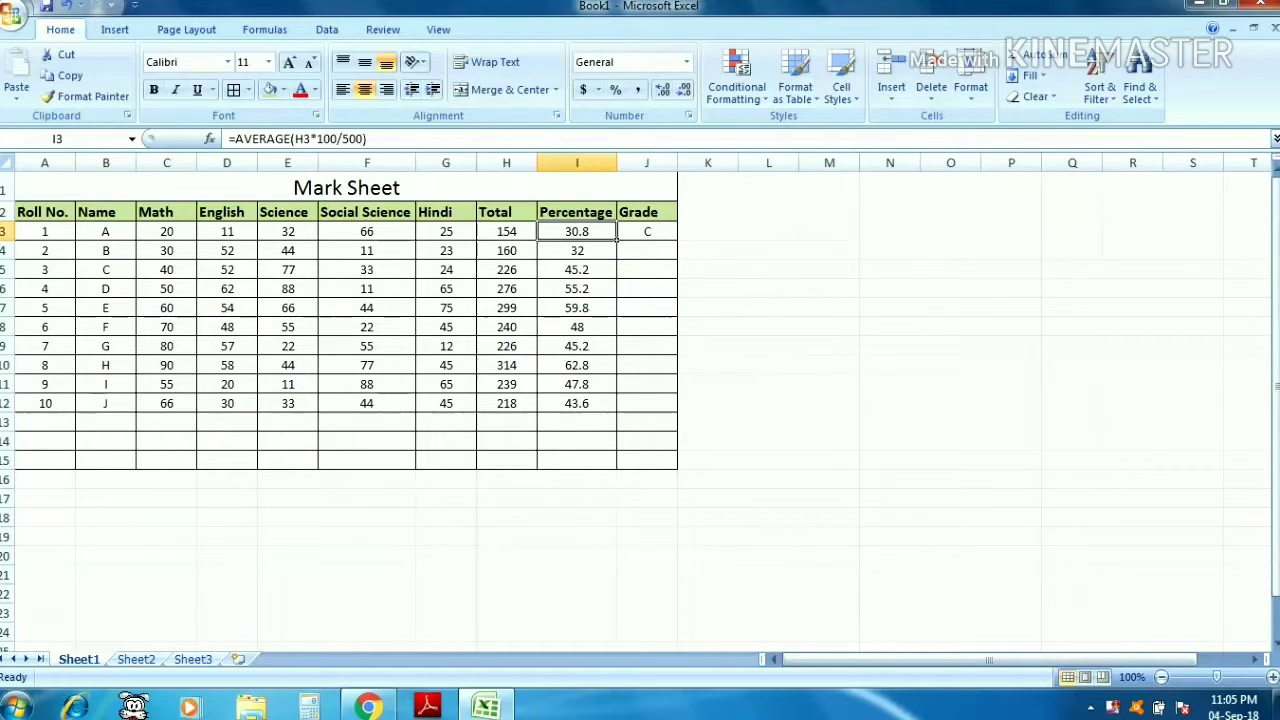
{"action": "key", "text": "Right"}
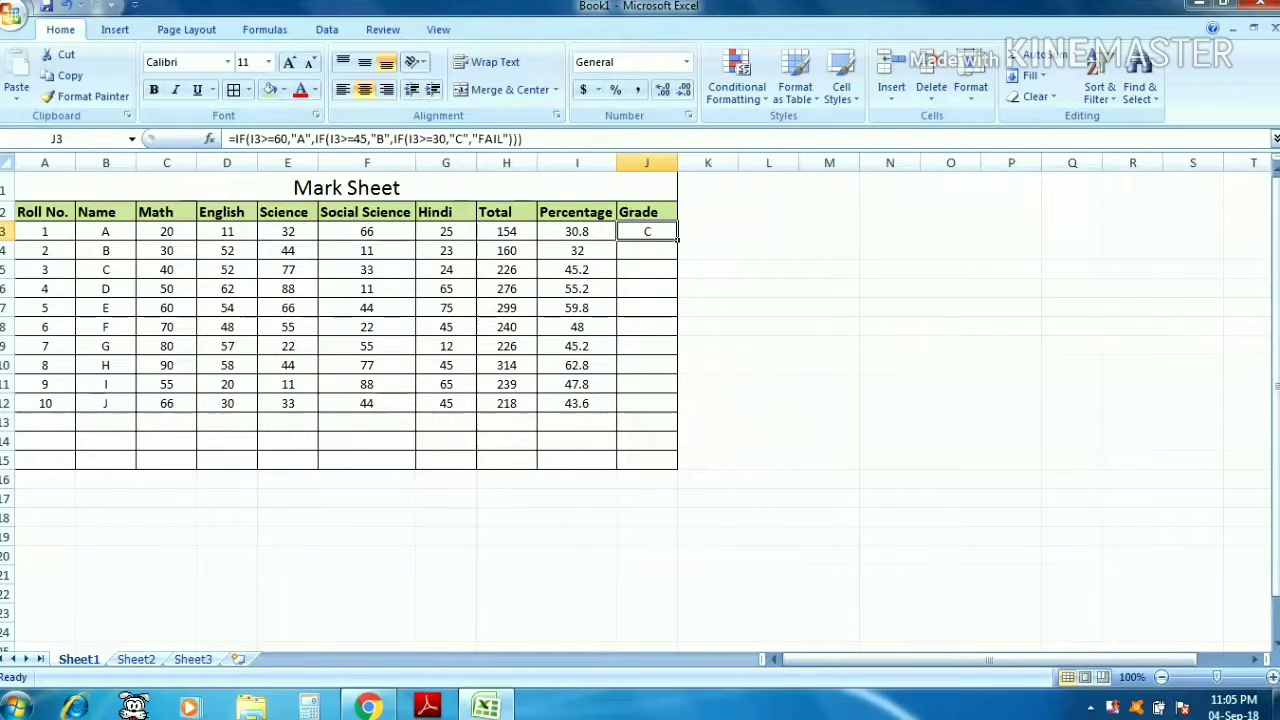
{"action": "left_click", "coordinate": [577, 231]}
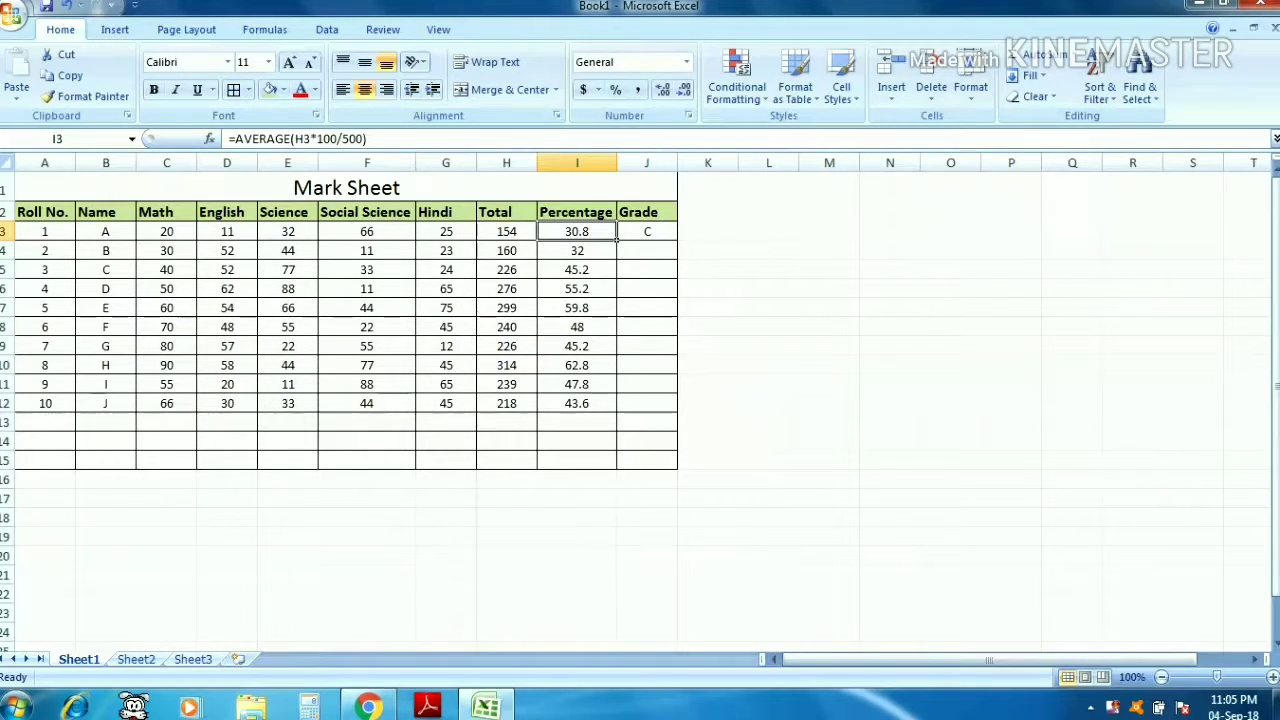
{"action": "left_click", "coordinate": [647, 231]}
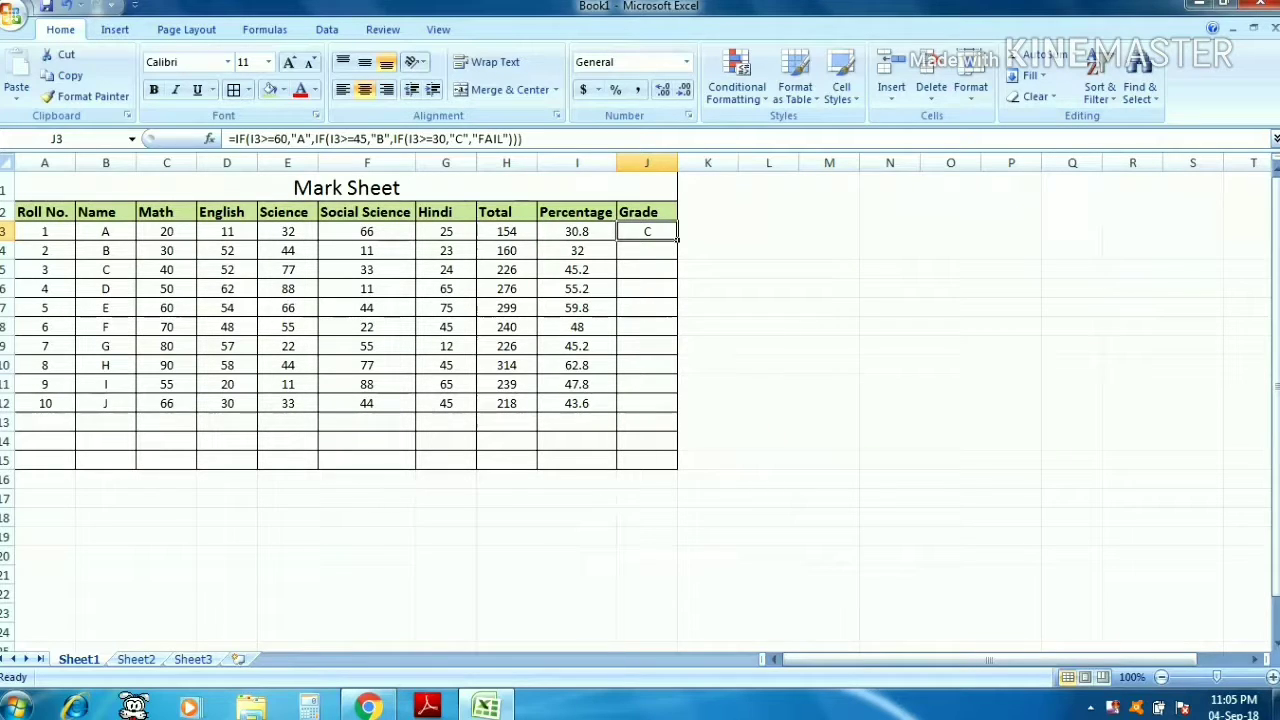
{"action": "left_click_drag", "start_coordinate": [678, 240], "coordinate": [678, 412]}
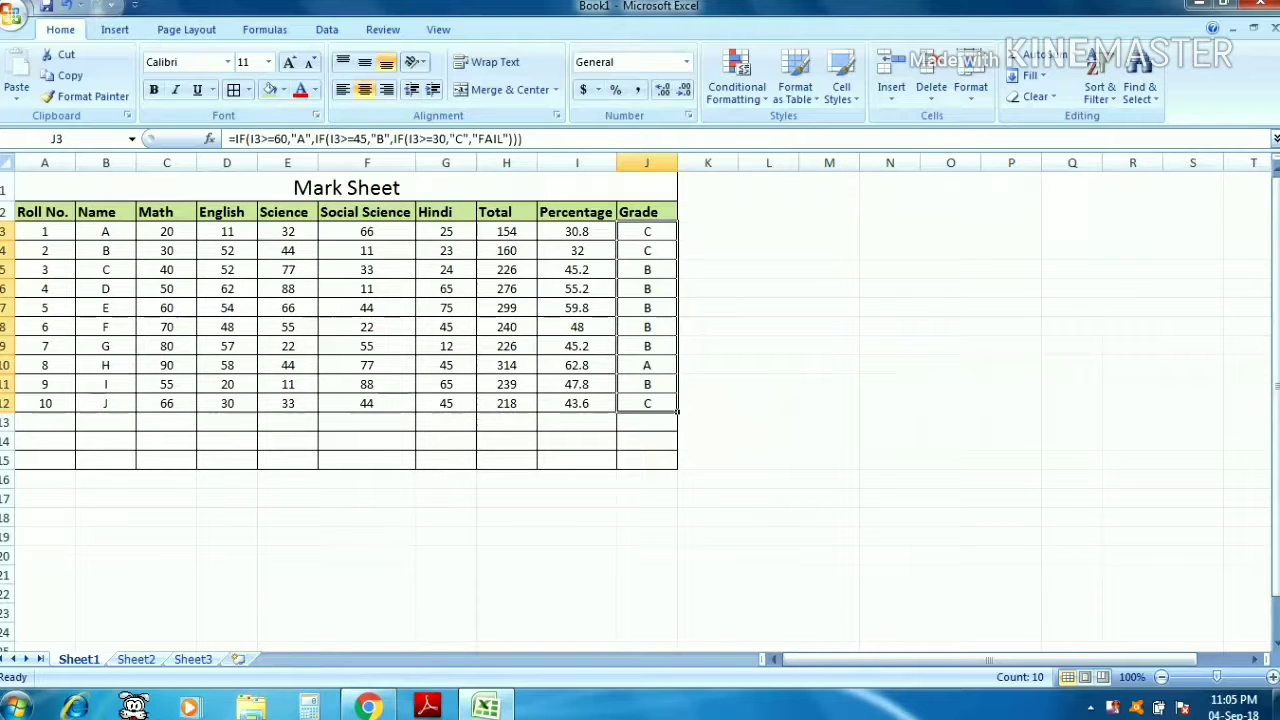
- Step through the percentage and grade cells in columns I and J to check each row's formula
{"action": "key", "text": "Down"}
{"action": "key", "text": "Left"}
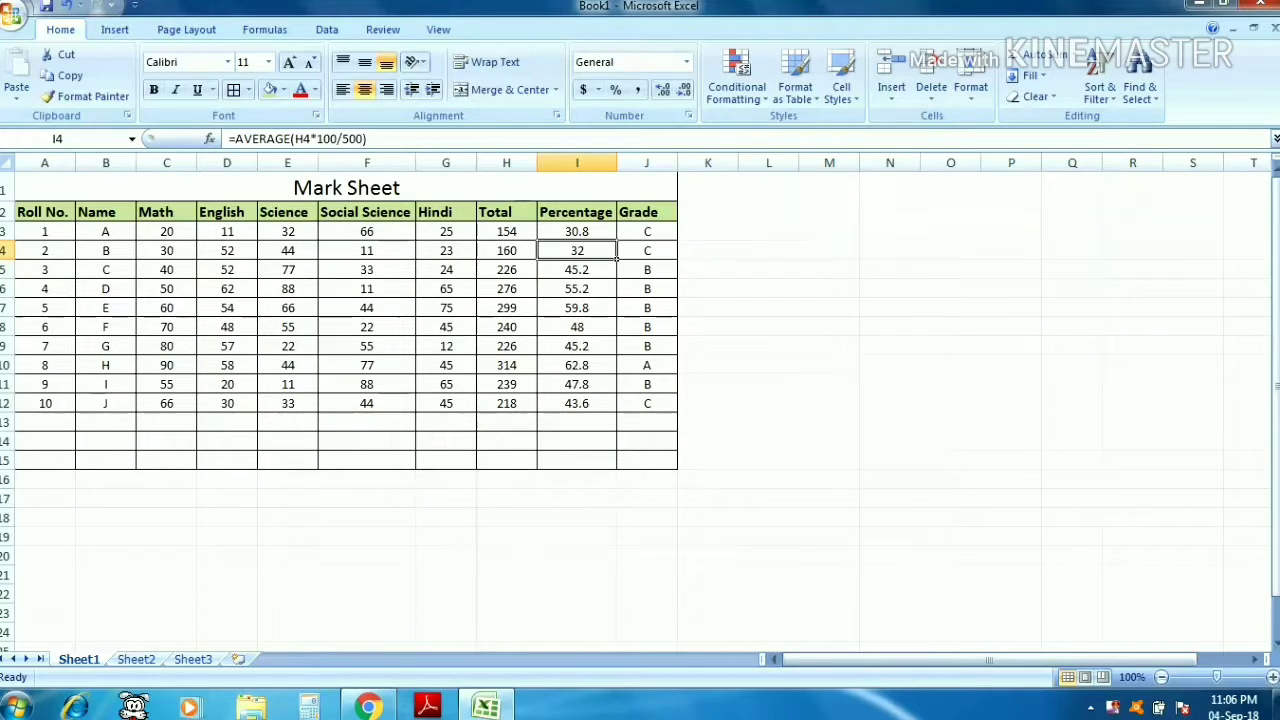
{"action": "left_click", "coordinate": [577, 270]}
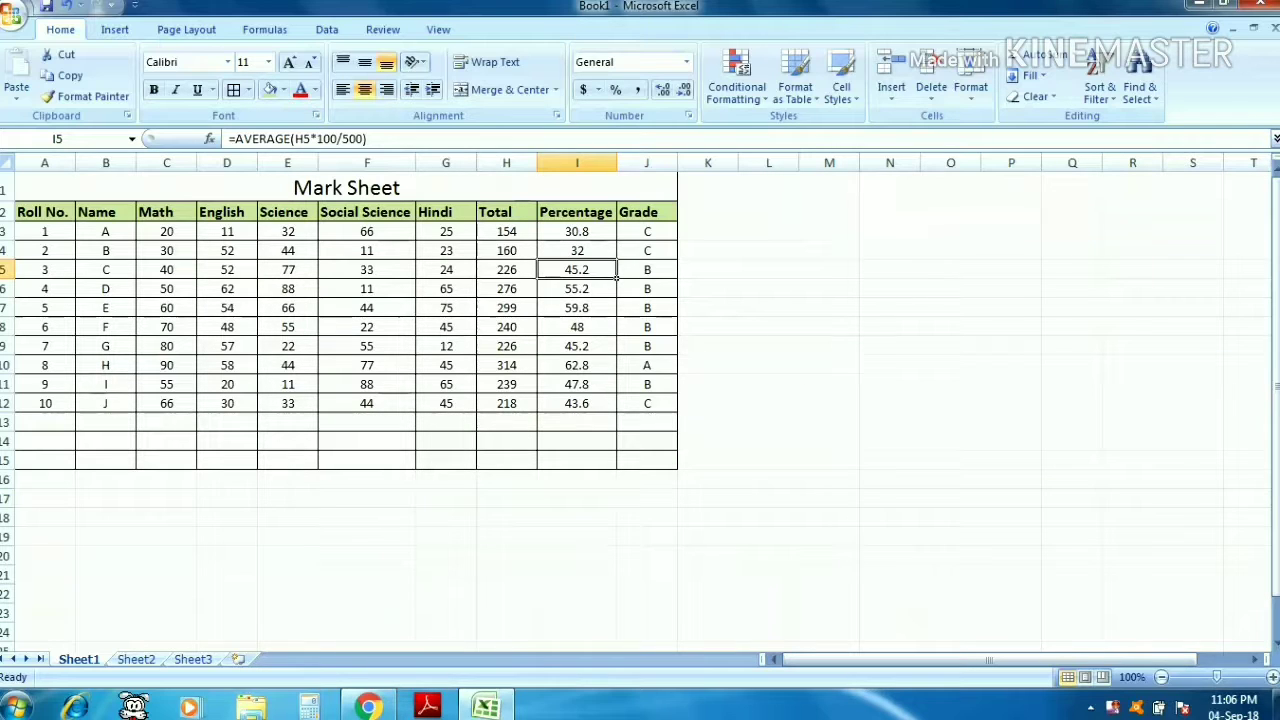
{"action": "left_click", "coordinate": [647, 270]}
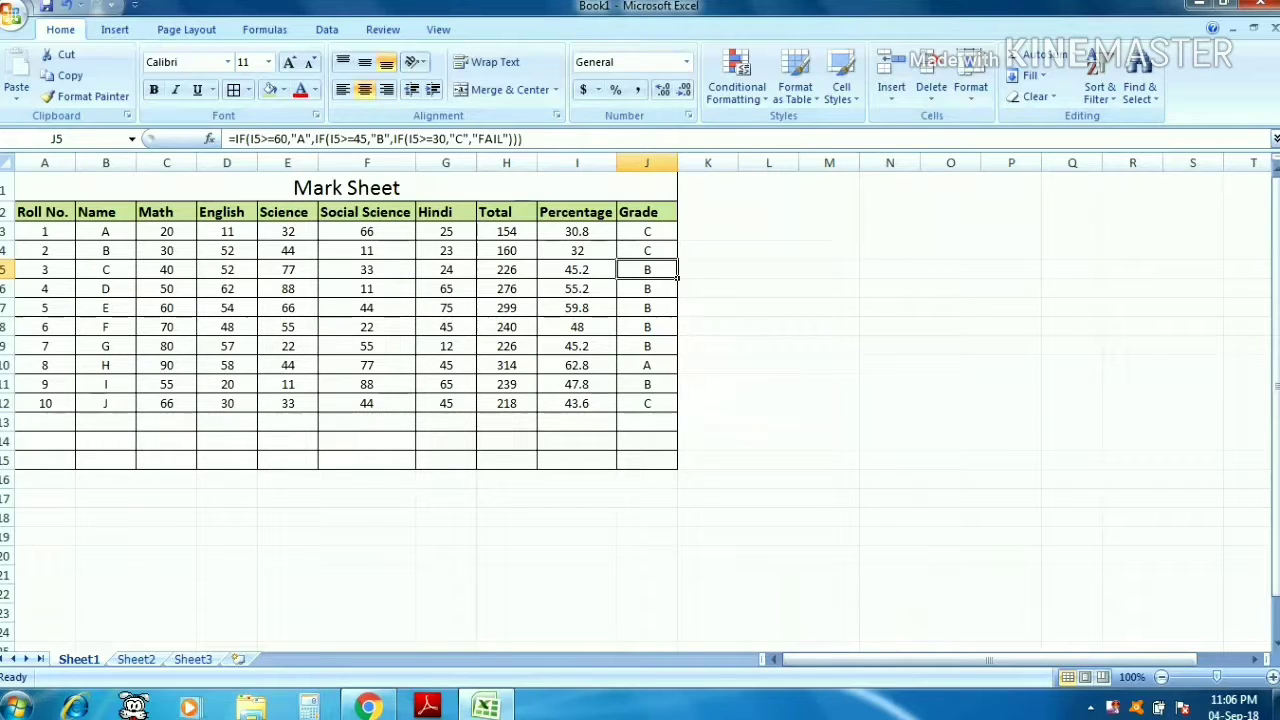
{"action": "key", "text": "Down"}
{"action": "key", "text": "Down"}
{"action": "key", "text": "Down"}
{"action": "key", "text": "Down"}
{"action": "key", "text": "Down"}
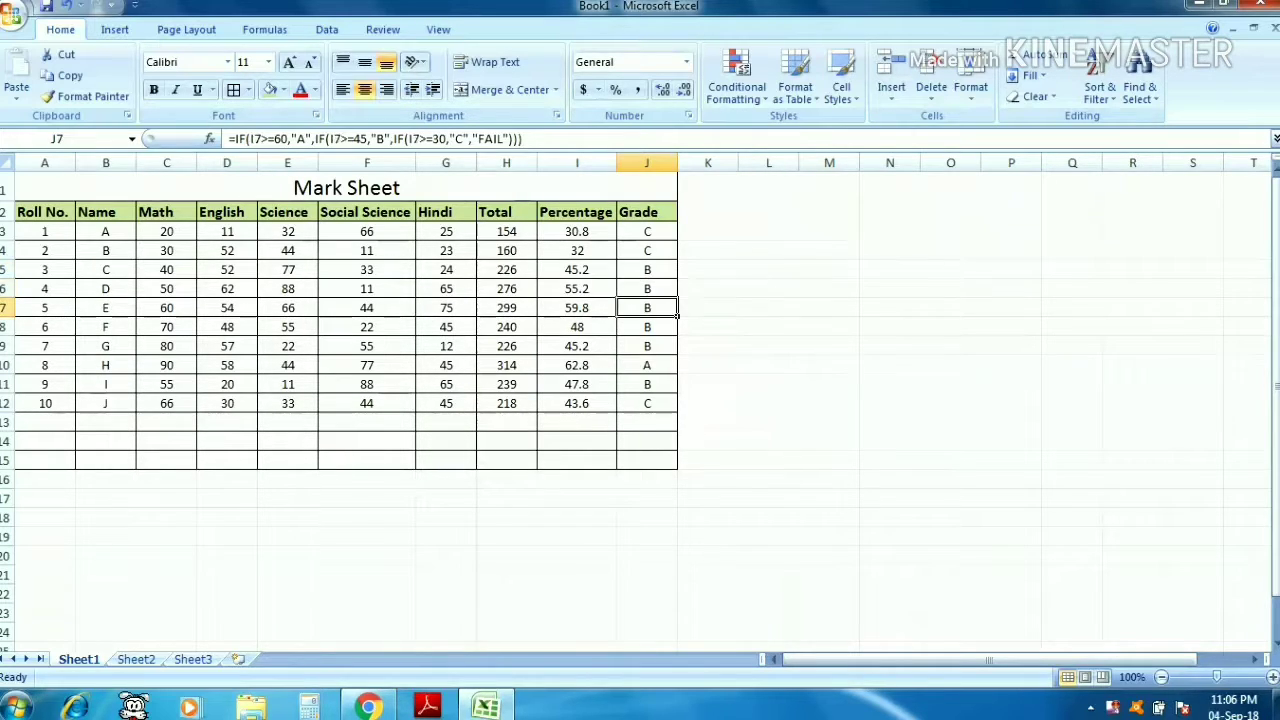
{"action": "key", "text": "Left"}
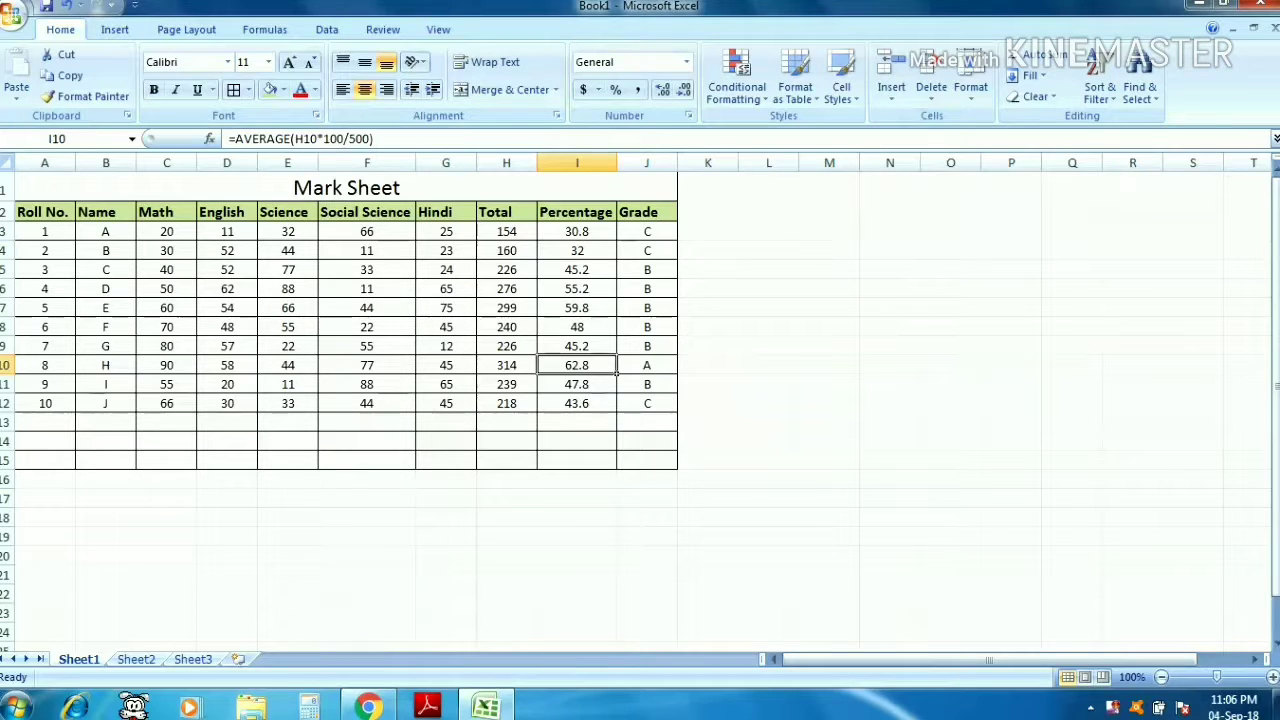
{"action": "key", "text": "Down"}
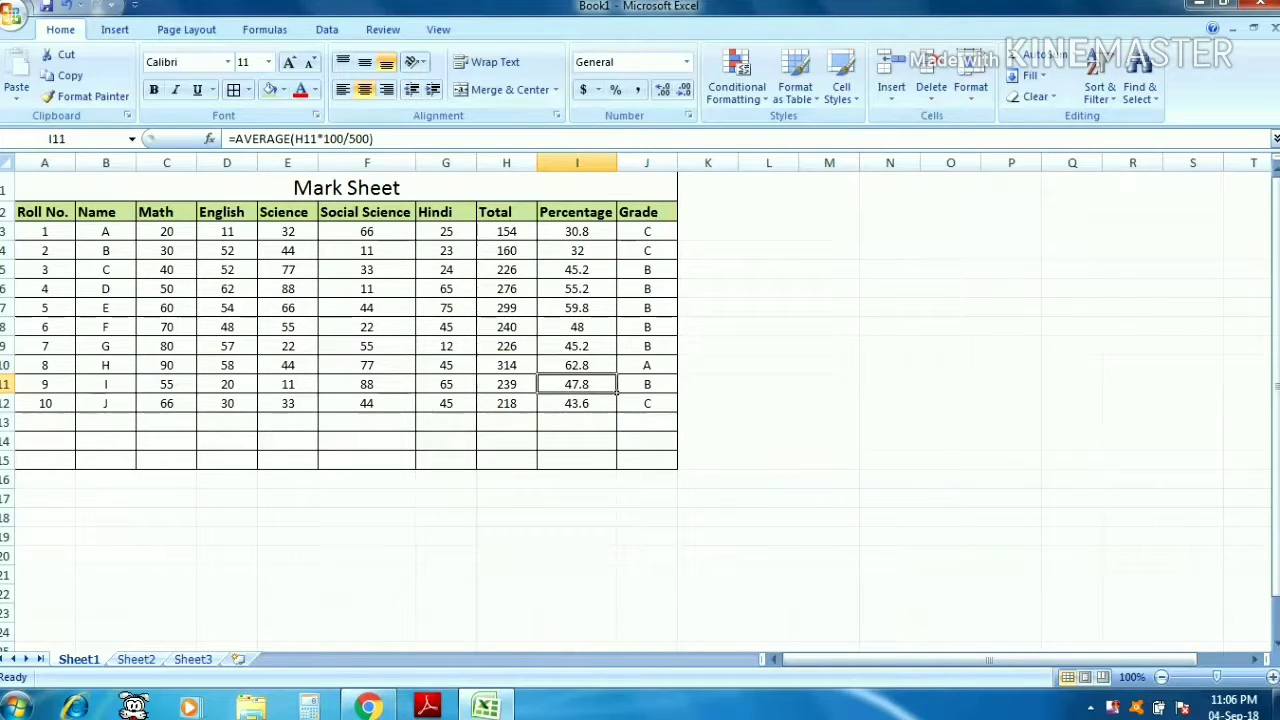
{"action": "key", "text": "Right"}
{"action": "key", "text": "Down"}
{"action": "key", "text": "Left"}
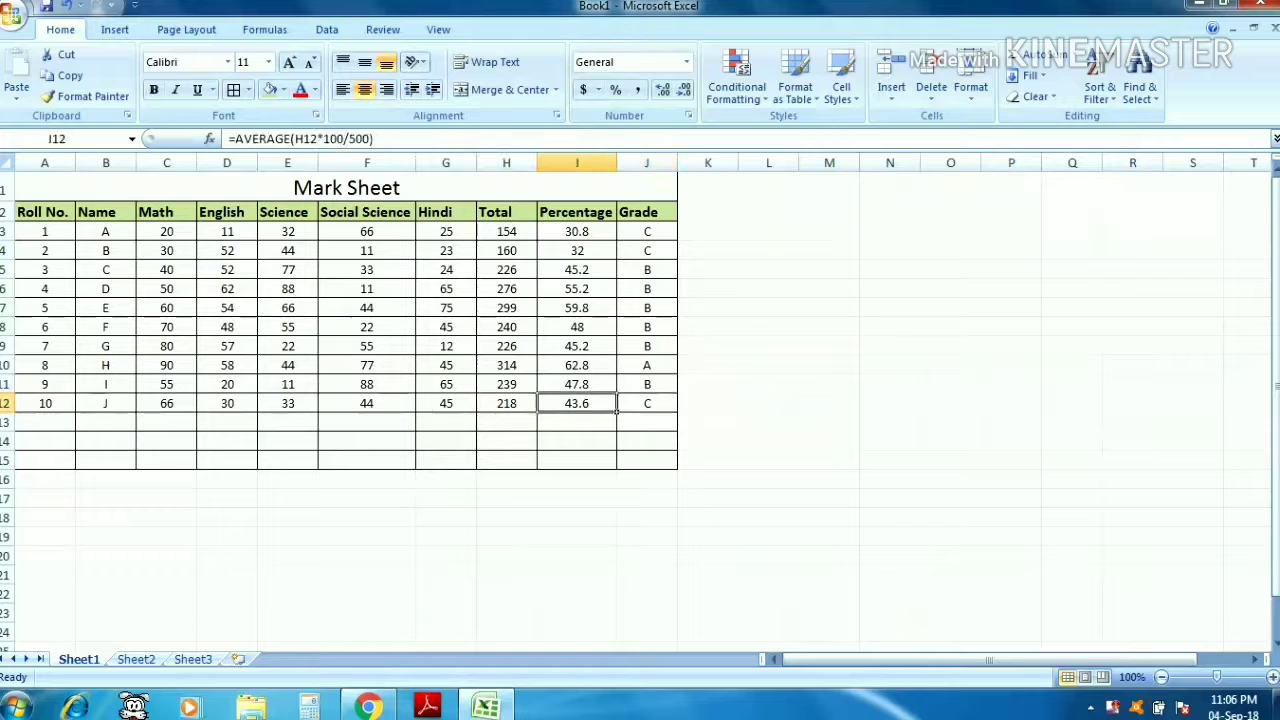
{"action": "key", "text": "Right"}
{"action": "key", "text": "Left"}
{"action": "key", "text": "Up"}
{"action": "key", "text": "Up"}
{"action": "key", "text": "Up"}
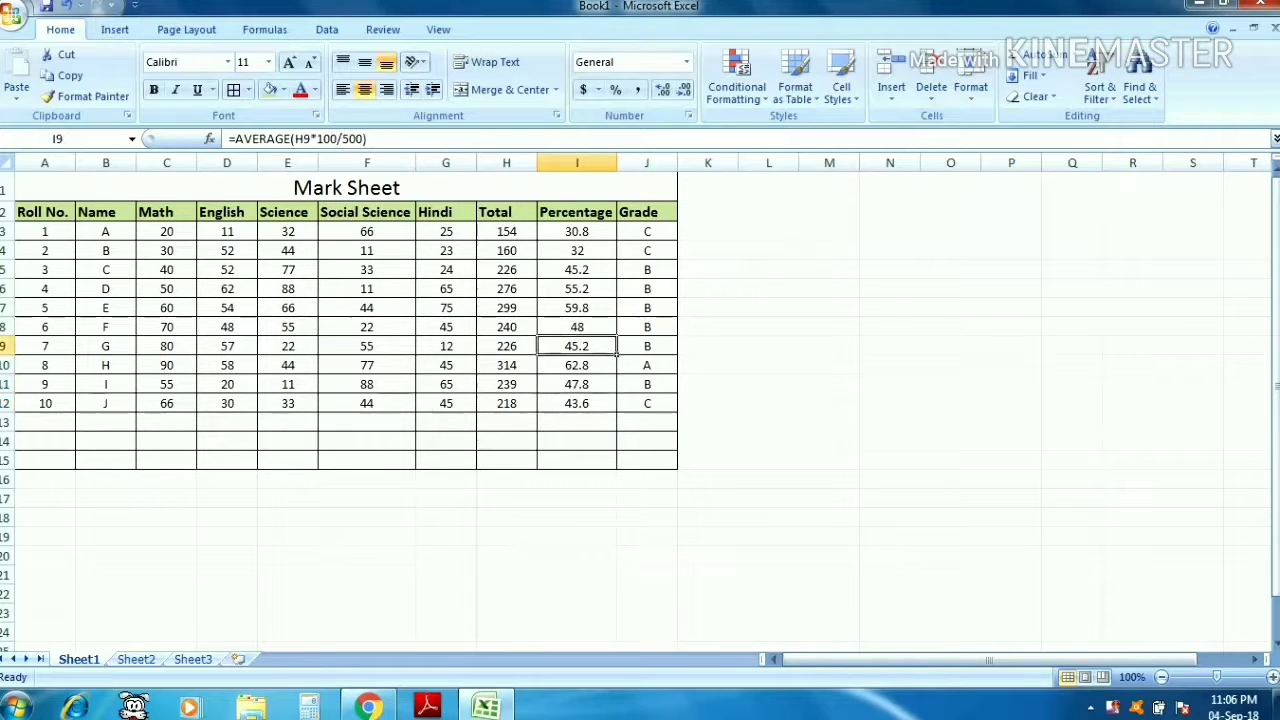
{"action": "key", "text": "Right"}
{"action": "key", "text": "Up"}
{"action": "key", "text": "Up"}
{"action": "key", "text": "Up"}
{"action": "key", "text": "Up"}
{"action": "key", "text": "Up"}
{"action": "key", "text": "Up"}
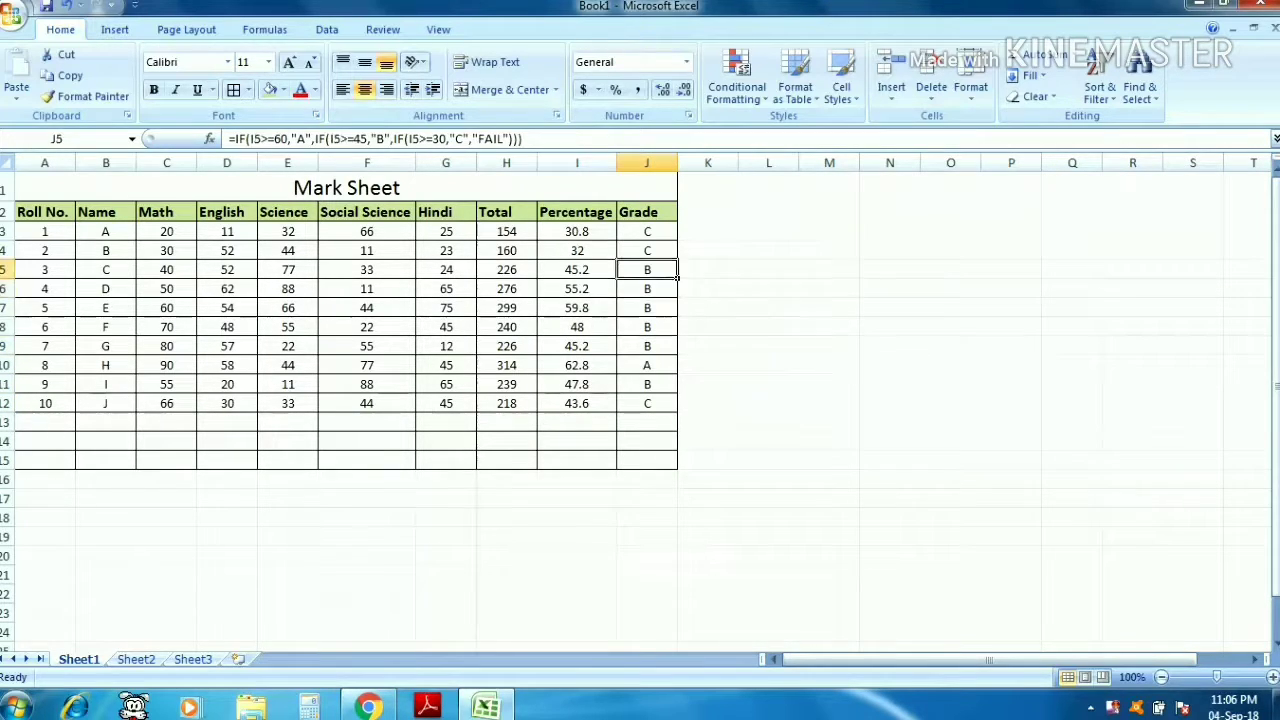